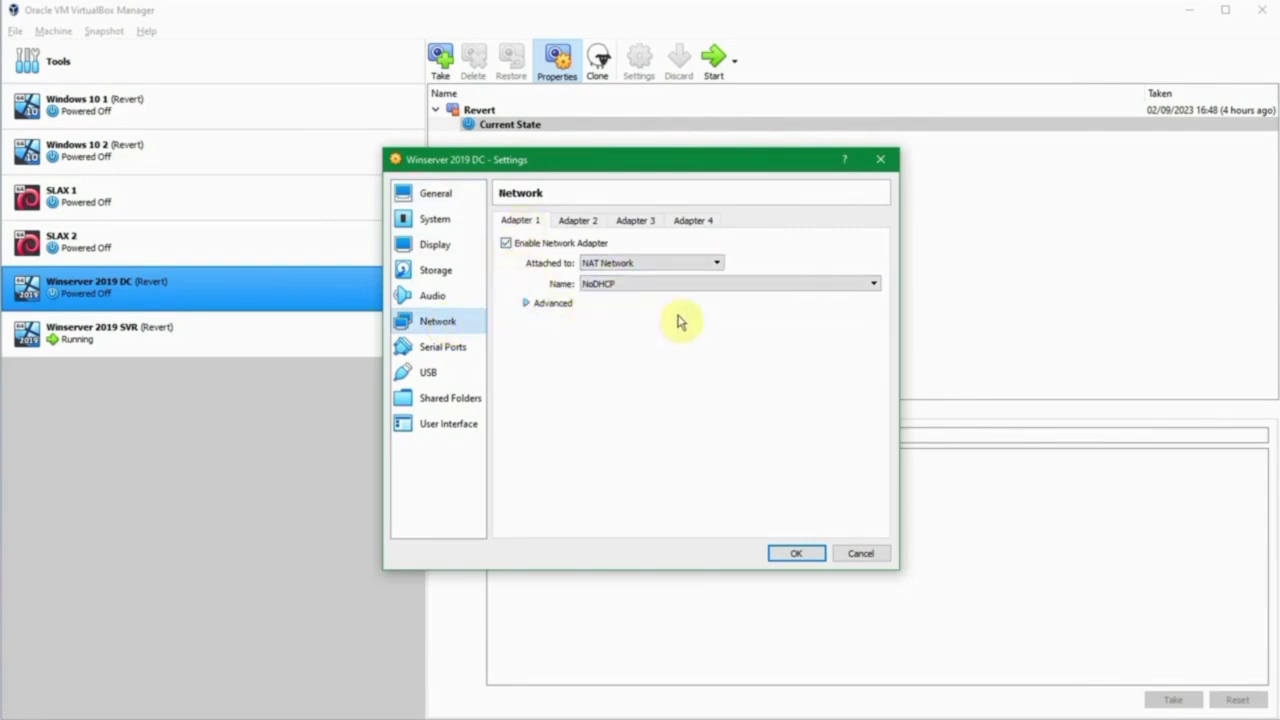
Enable Adapter 2 of the Winserver 2019 DC machine and attach it to the NAT Network named NatNetwork
left_click(589, 222)
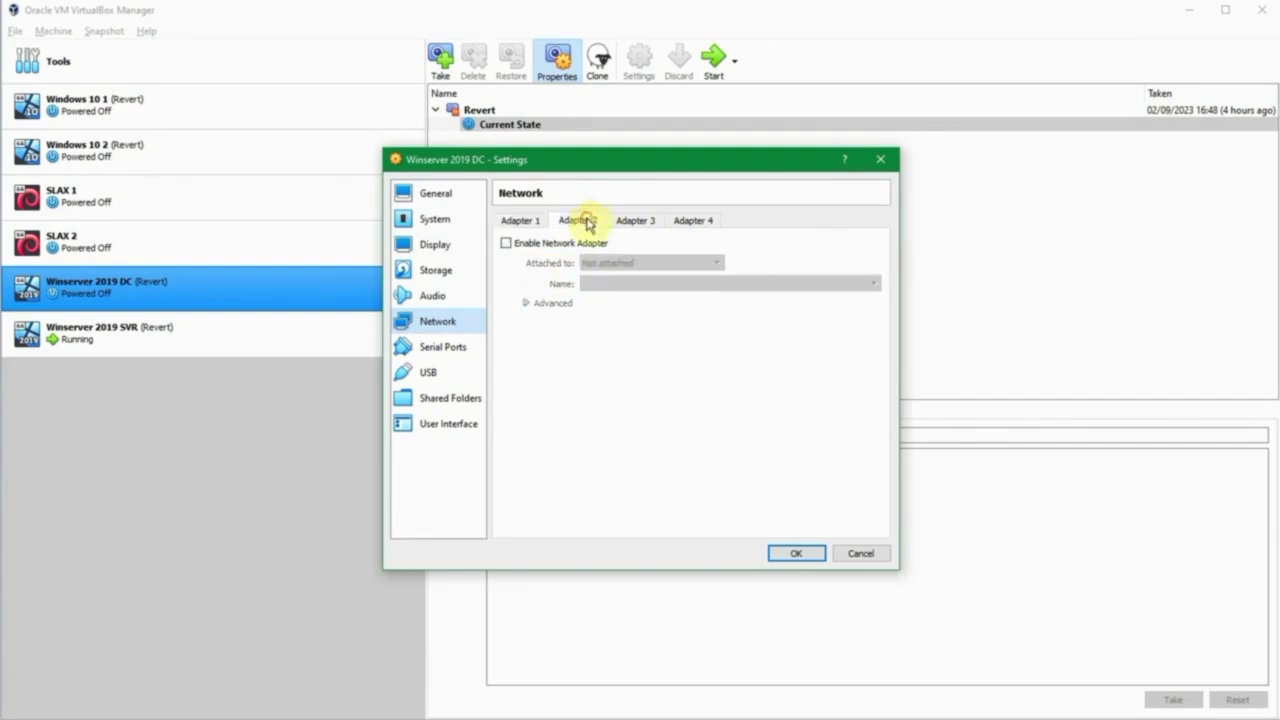
left_click(507, 244)
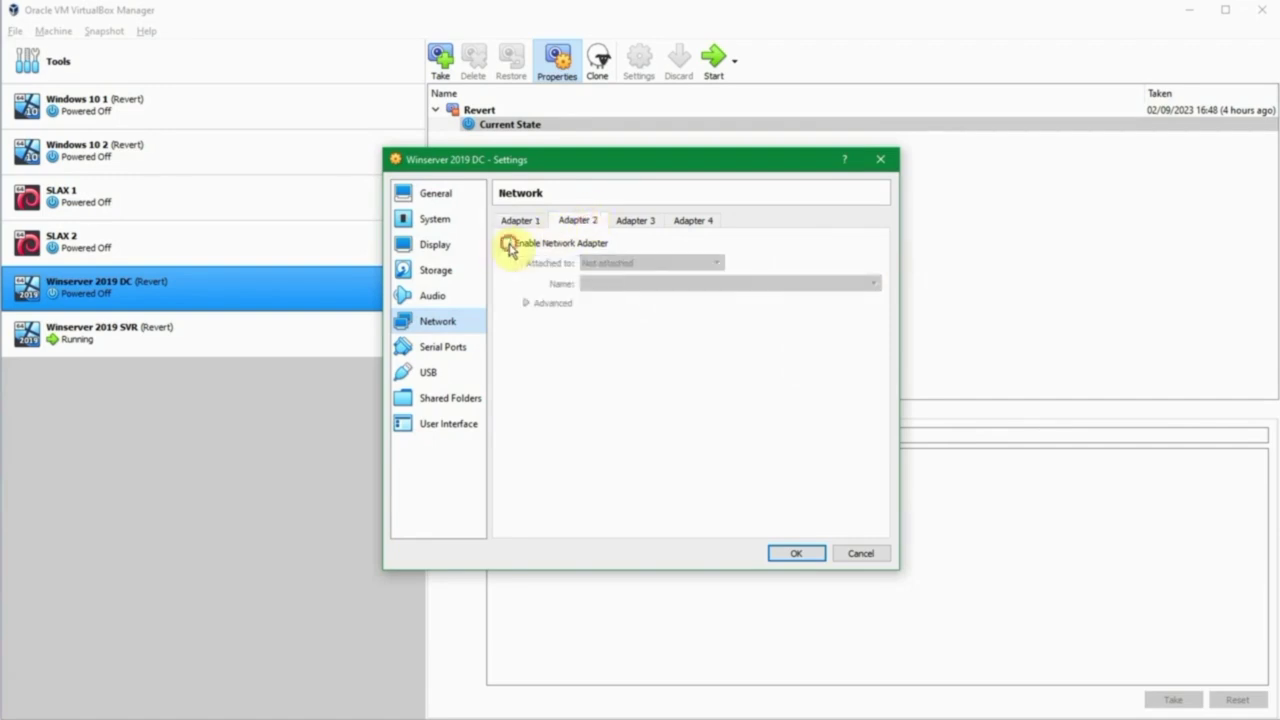
left_click(628, 264)
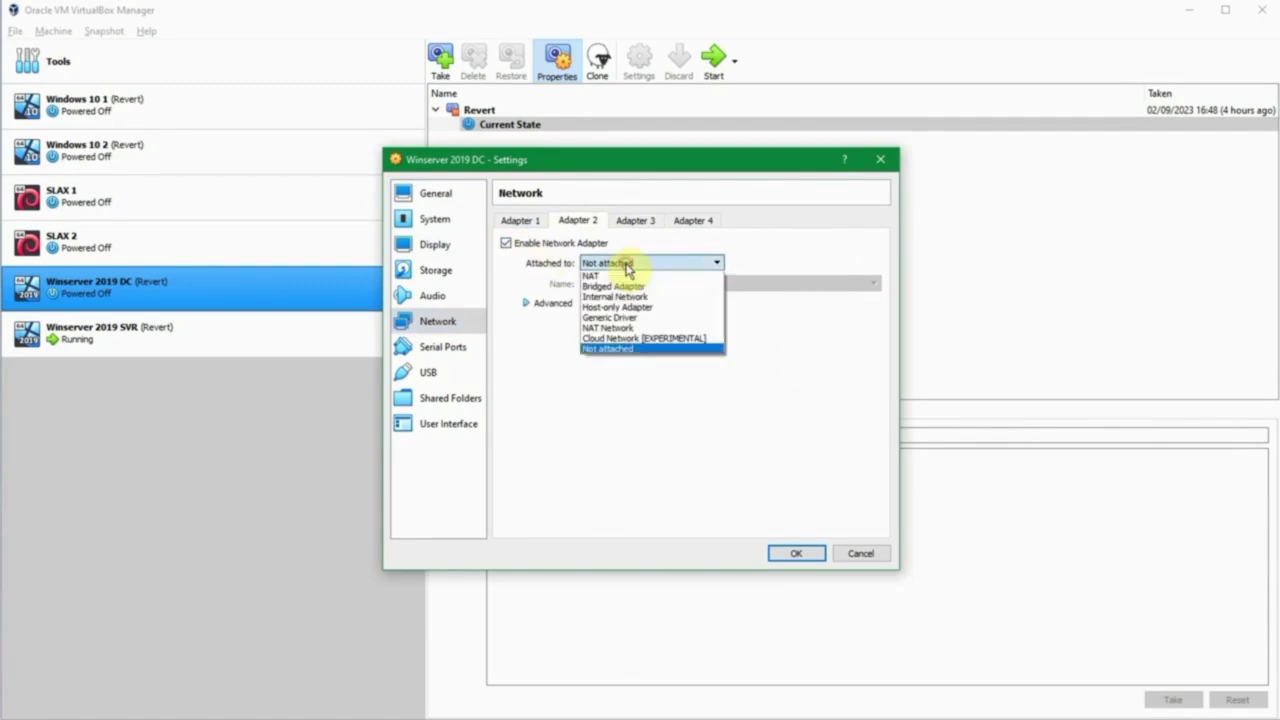
left_click(634, 328)
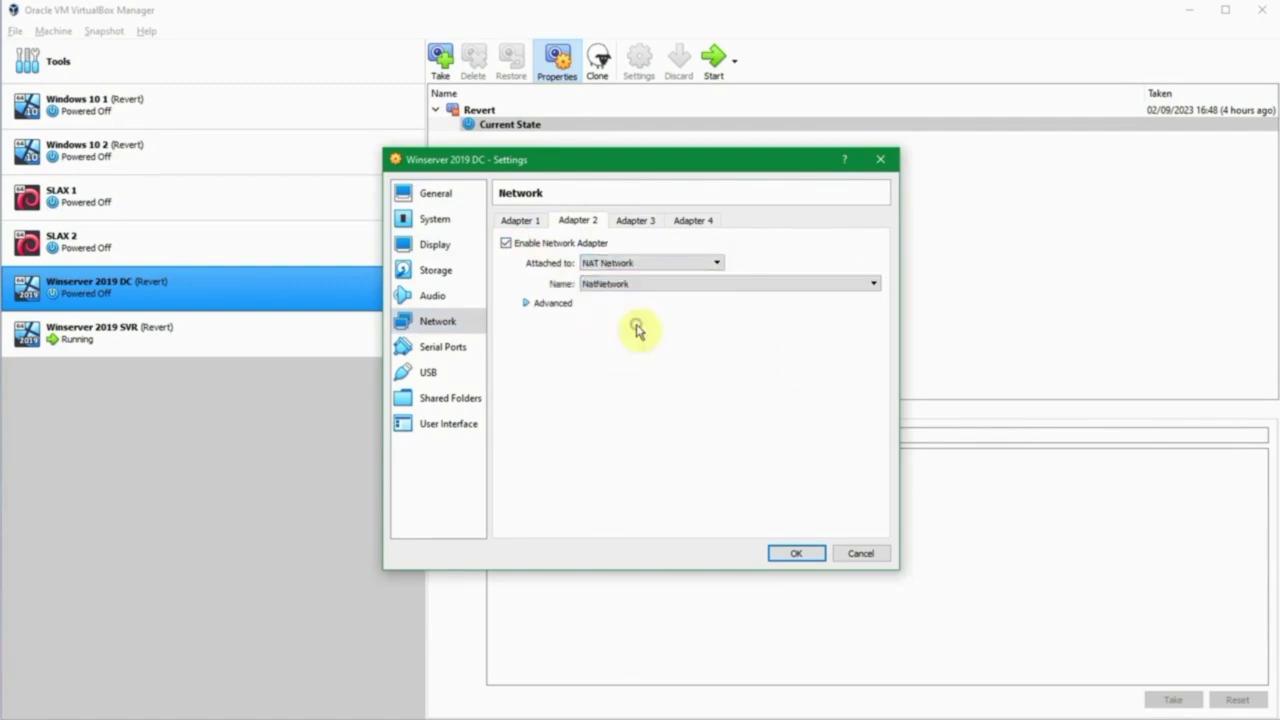
left_click(628, 285)
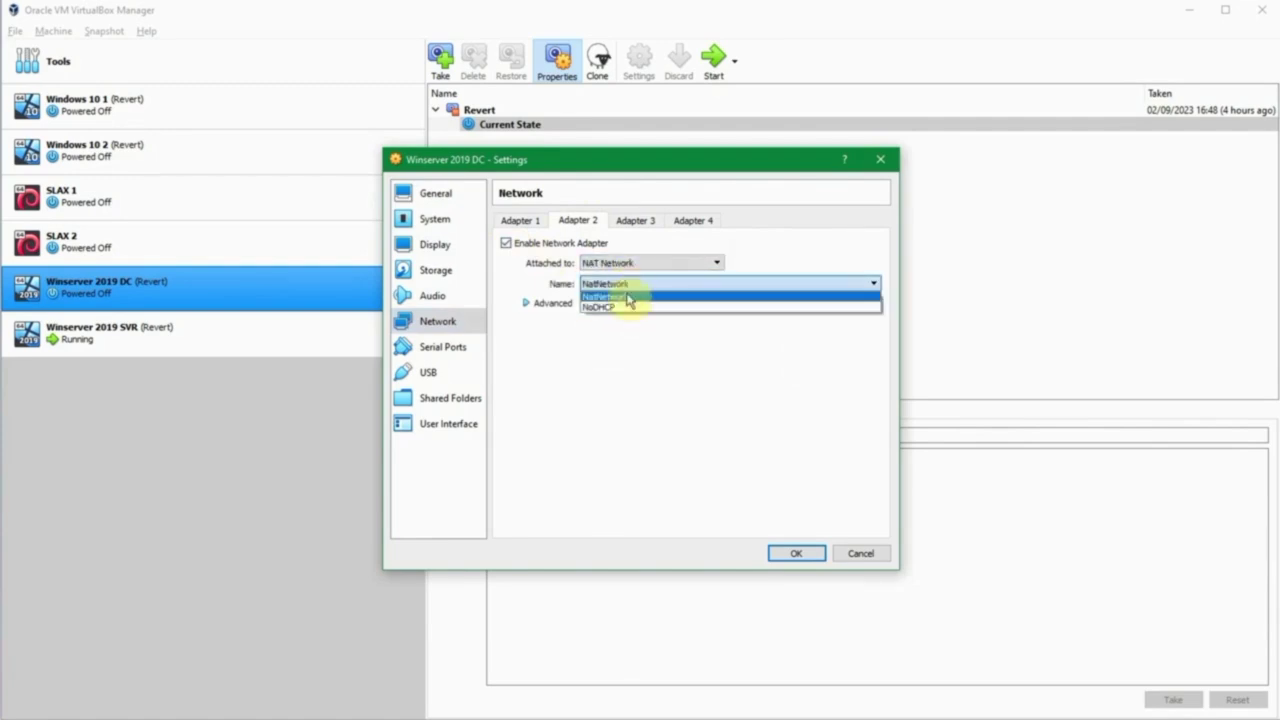
left_click(650, 298)
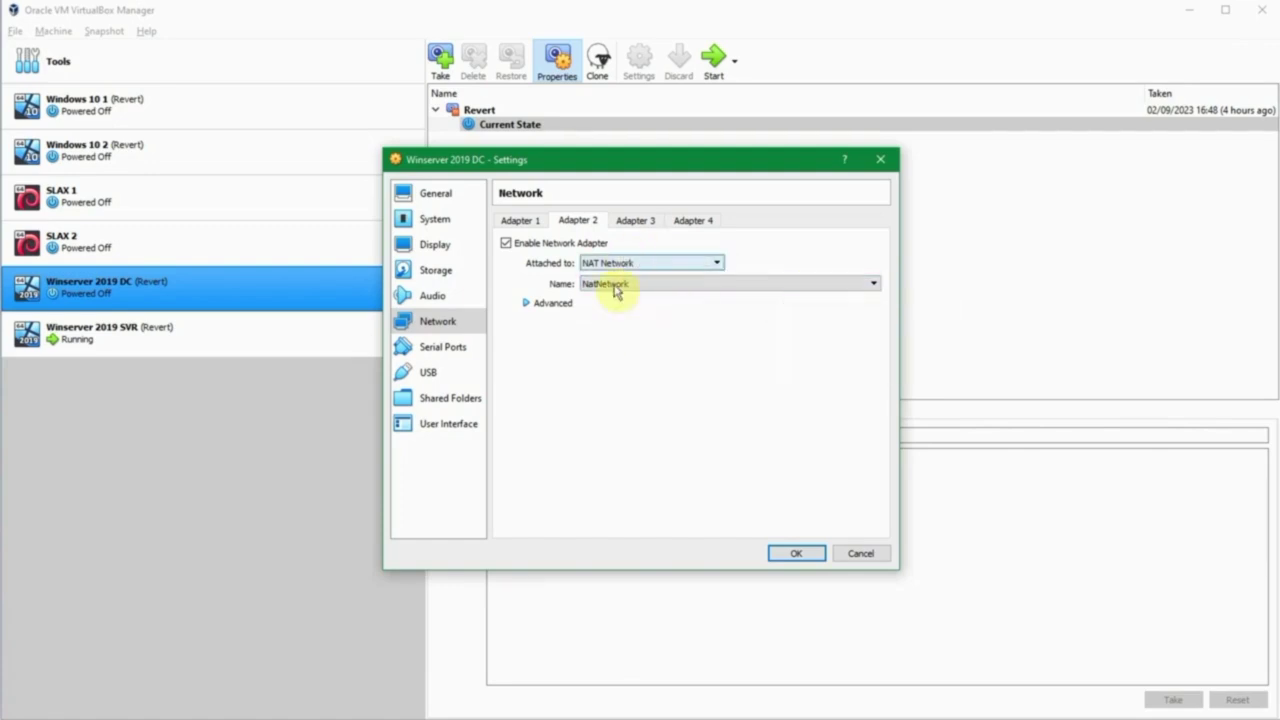
Enable Adapter 3 attached to the NAT Network named NatNetwork and save the machine's settings
left_click(636, 221)
left_click(562, 245)
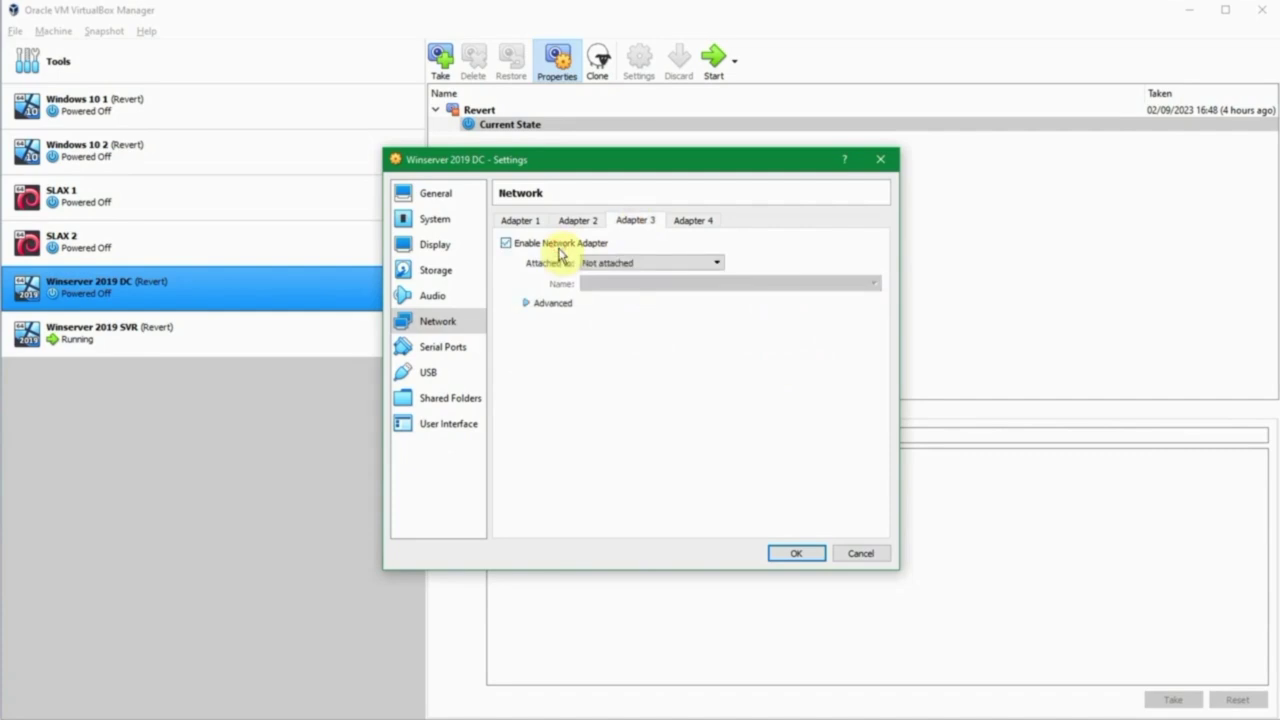
left_click(615, 262)
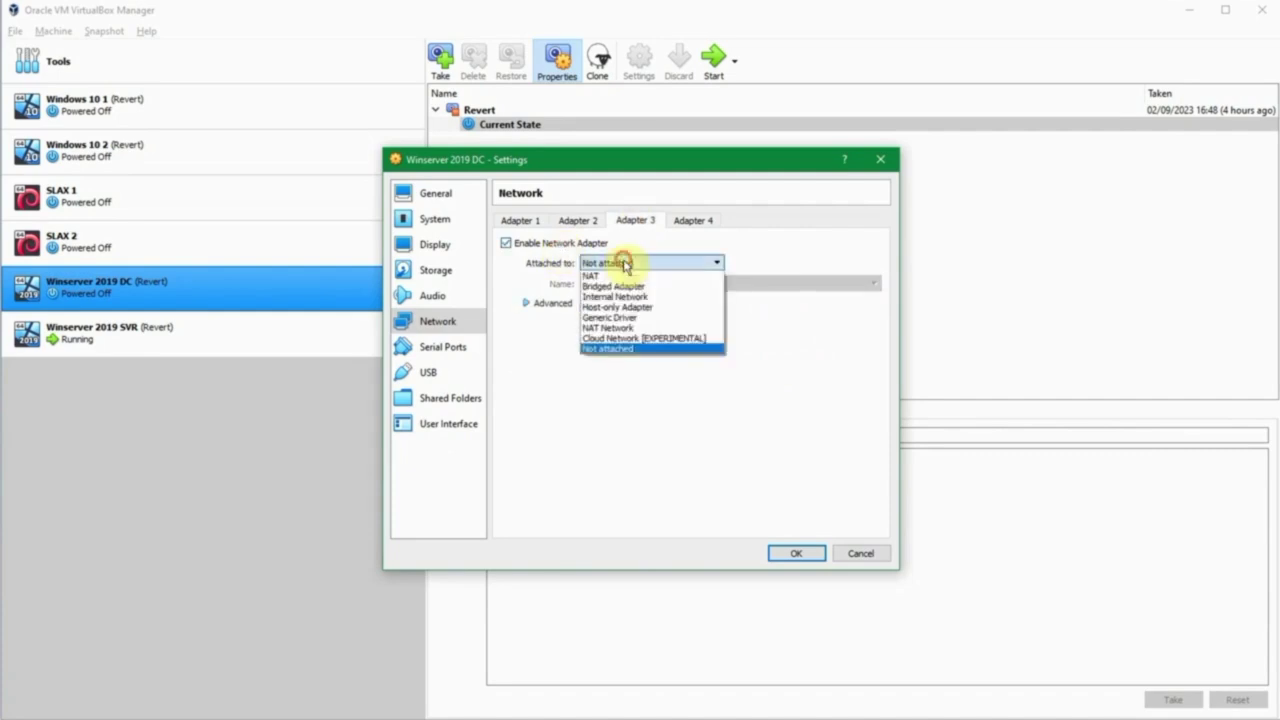
left_click(638, 329)
left_click(625, 285)
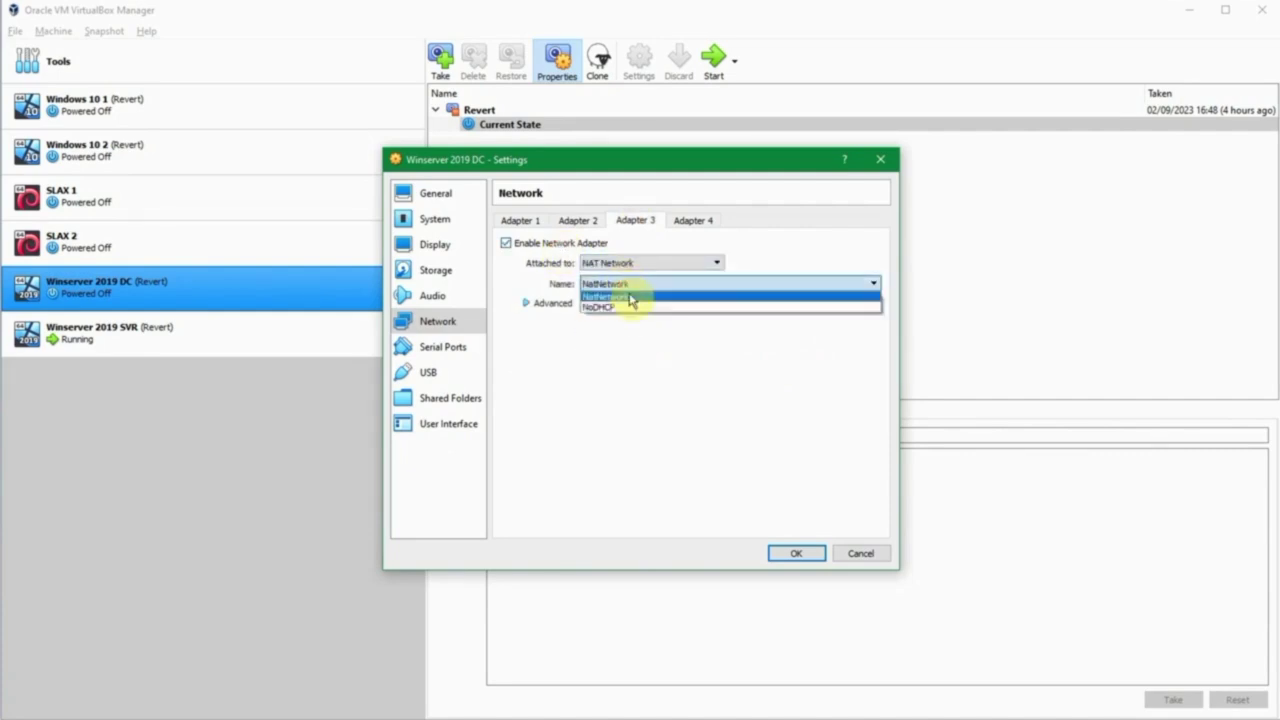
left_click(630, 297)
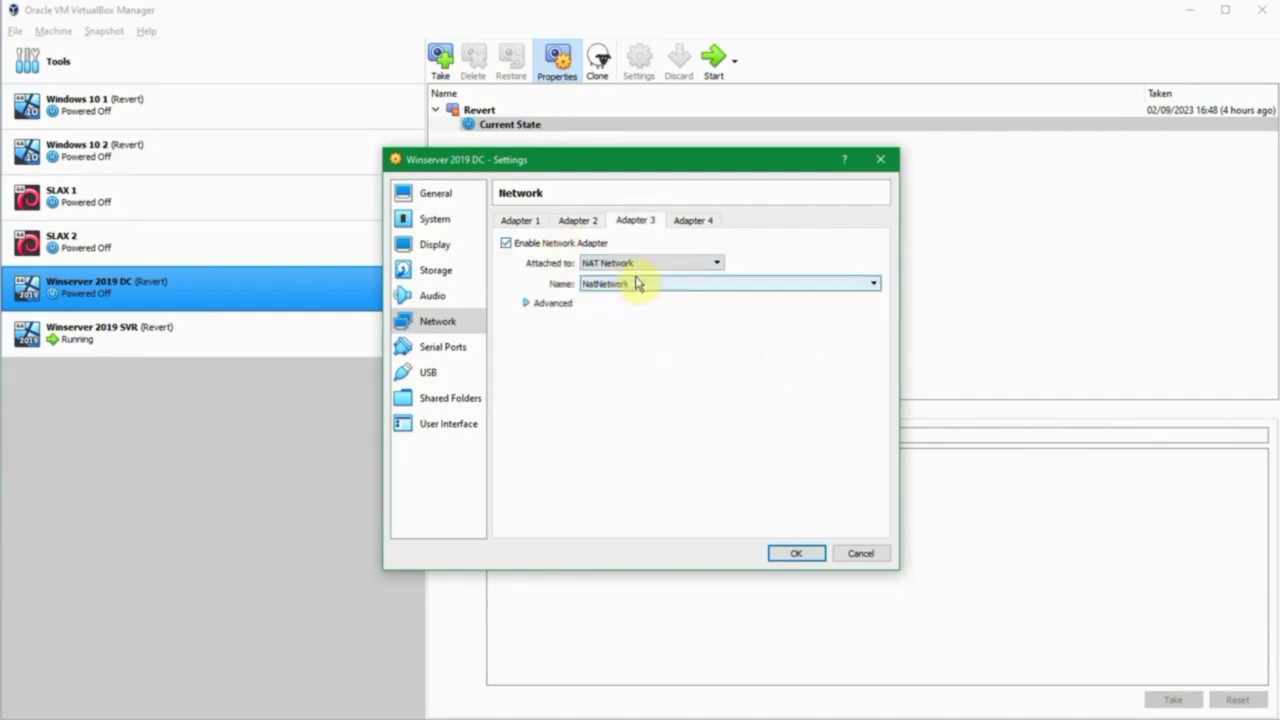
left_click(797, 555)
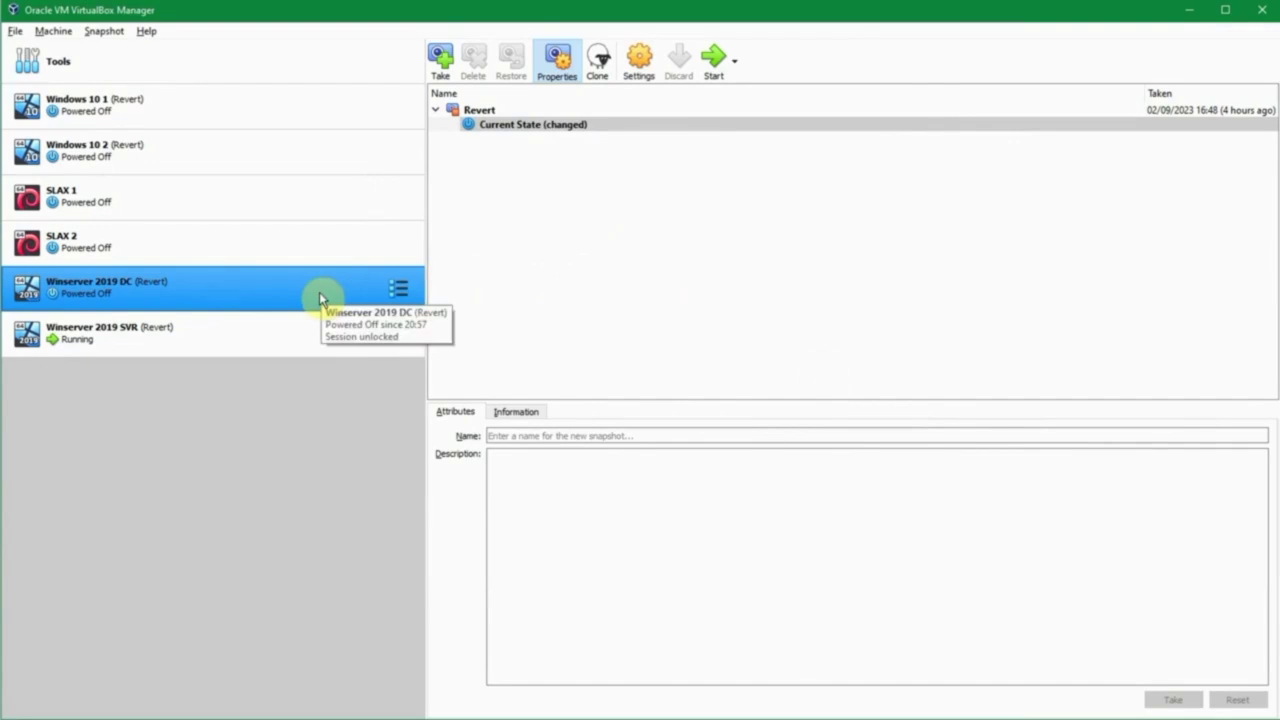
Start the Winserver 2019 DC machine, sign in with the administrator account password and dismiss the Windows Admin Center notice
left_click(714, 58)
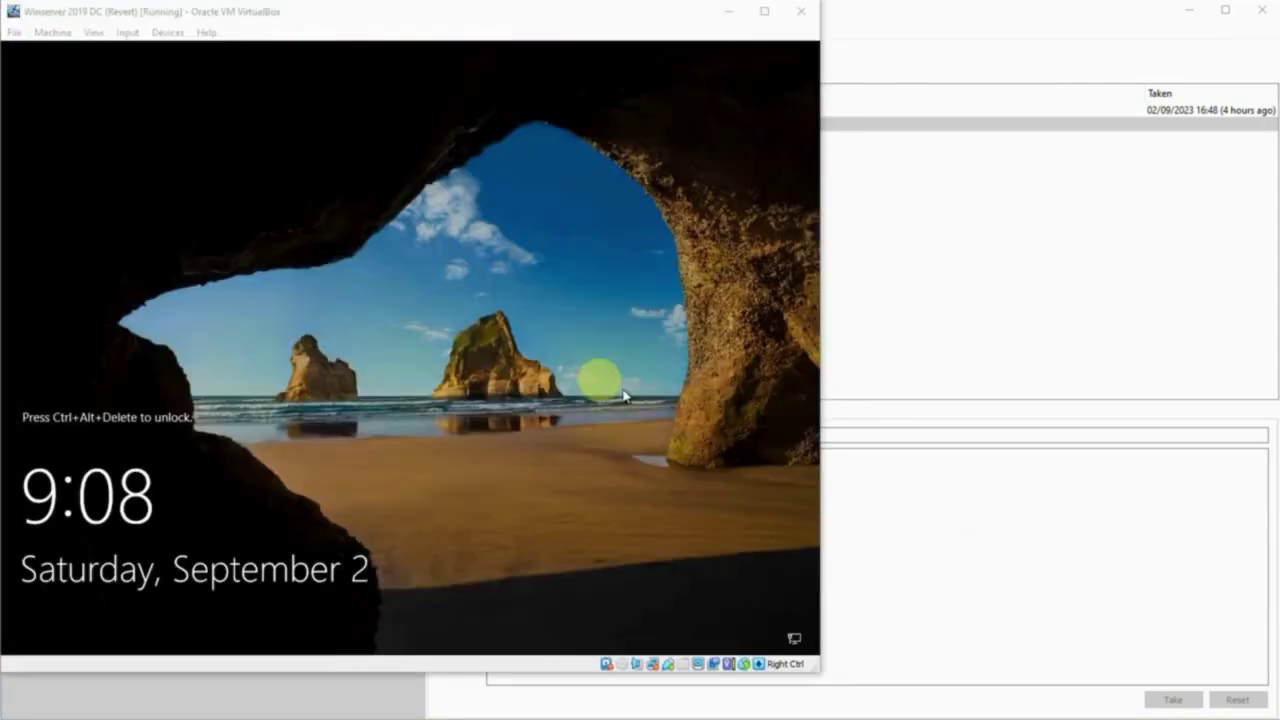
left_click(600, 380)
key("ctrl+alt+Delete")
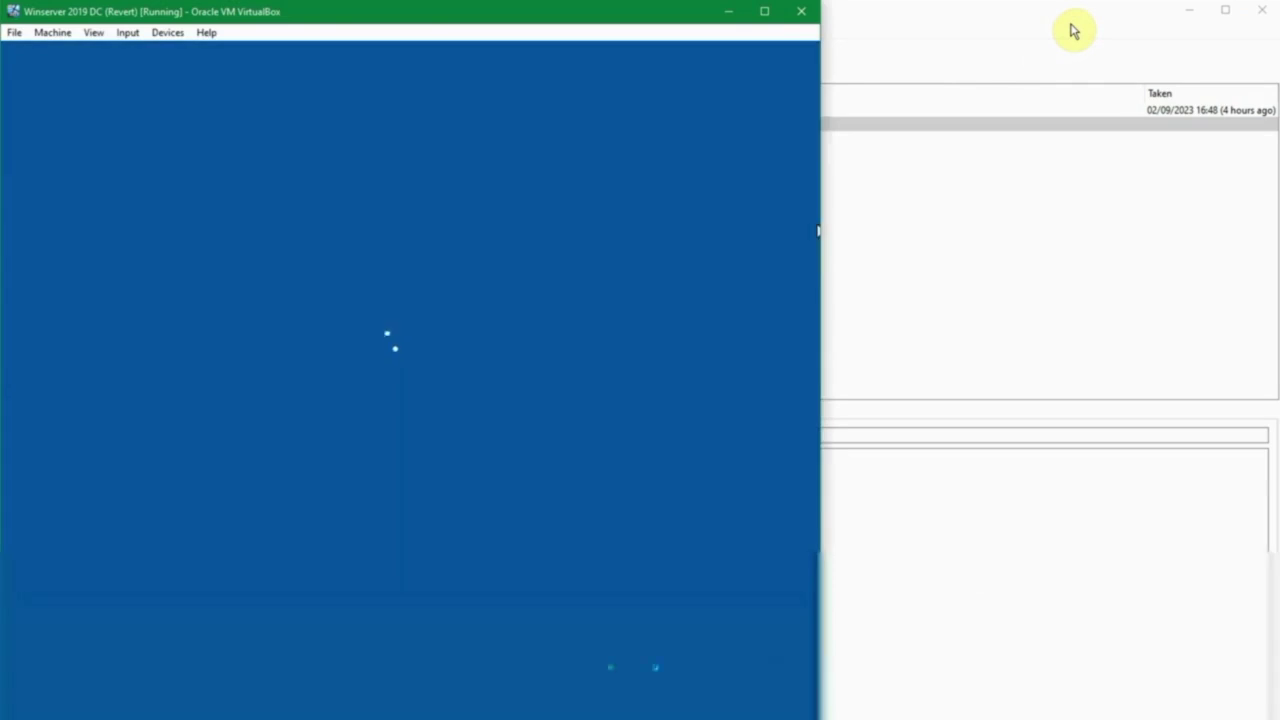
type("•••")
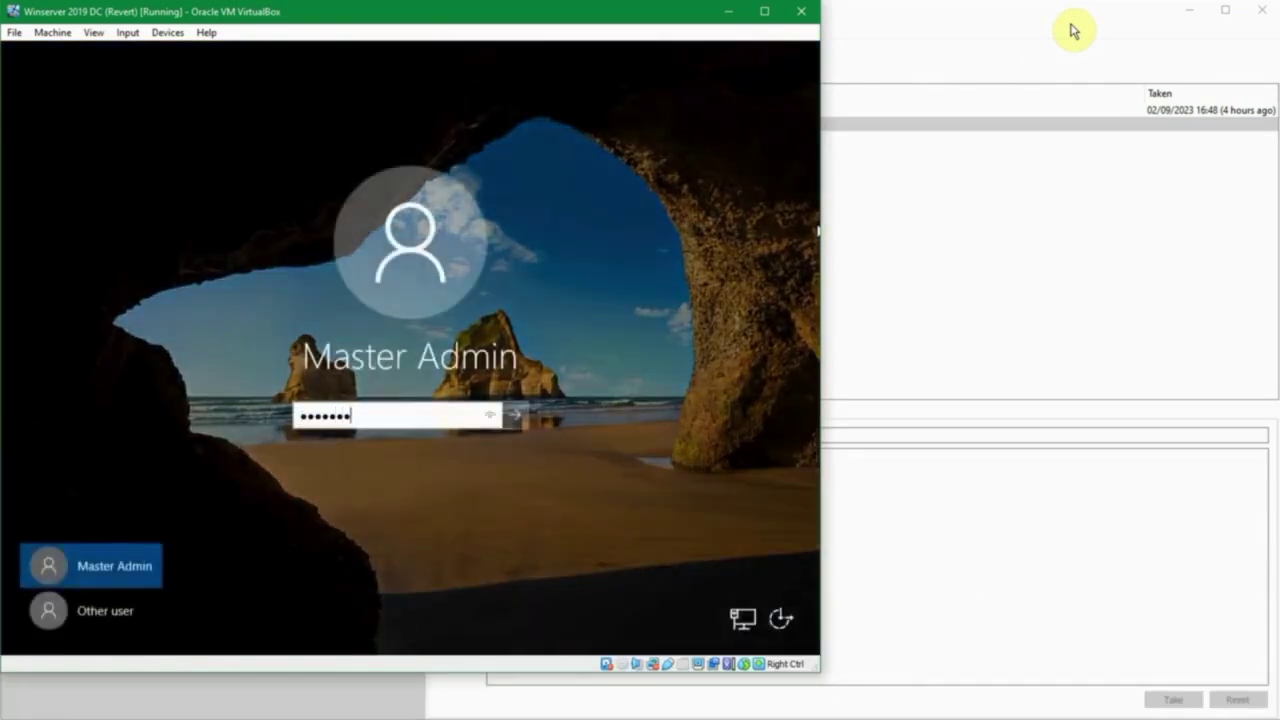
type("••••••••")
key("Return")
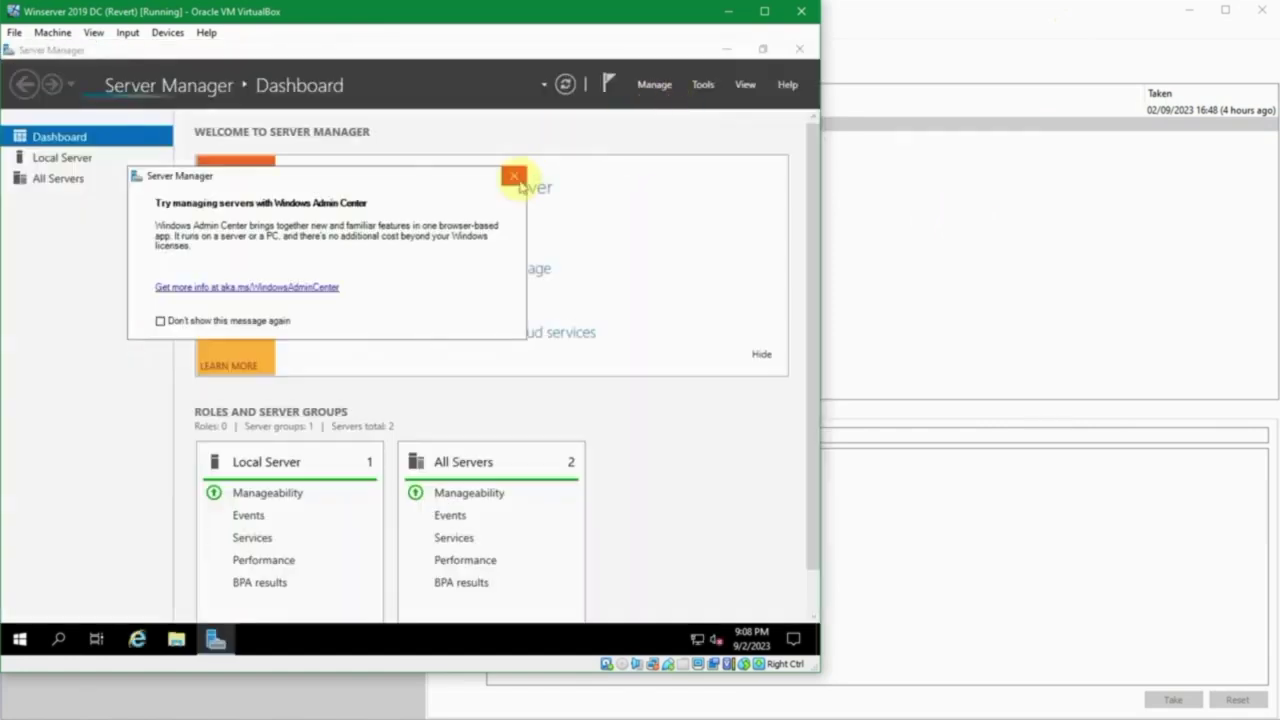
left_click(515, 177)
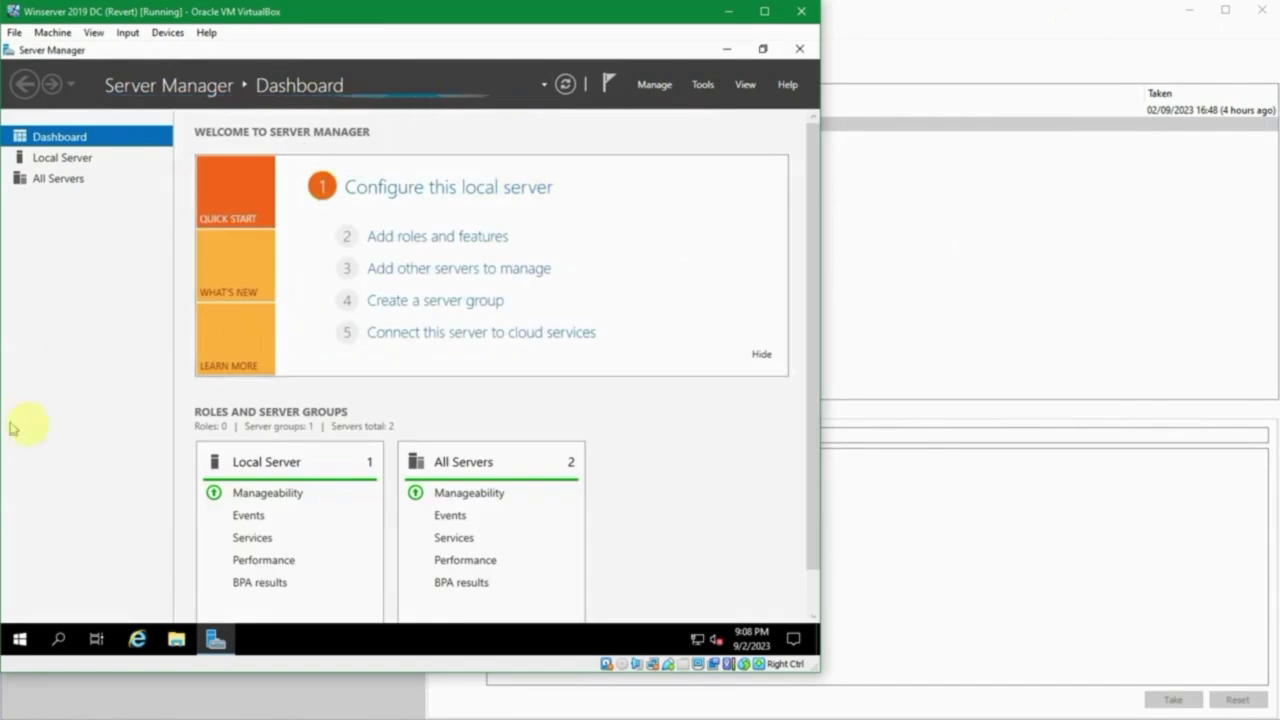
Open the adapter settings from Control Panel's Network and Sharing Center and look over the Ethernet 2 and Ethernet 3 connections
left_click(20, 638)
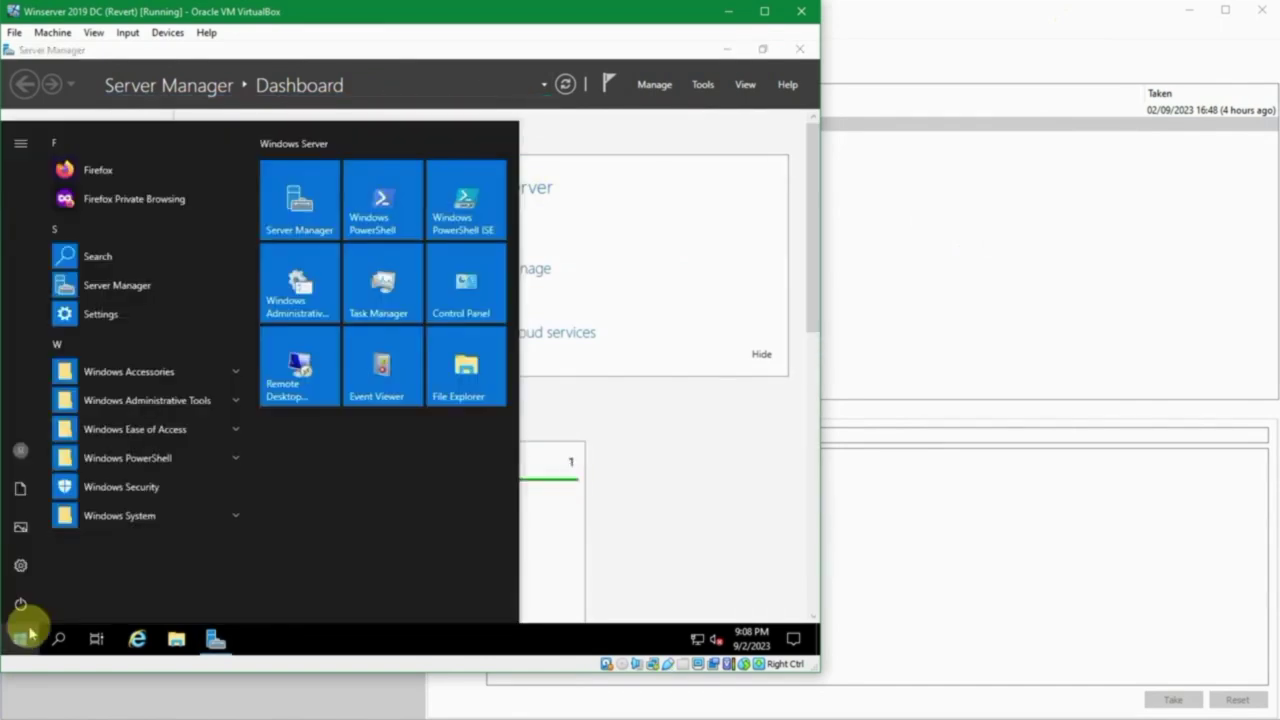
type("control")
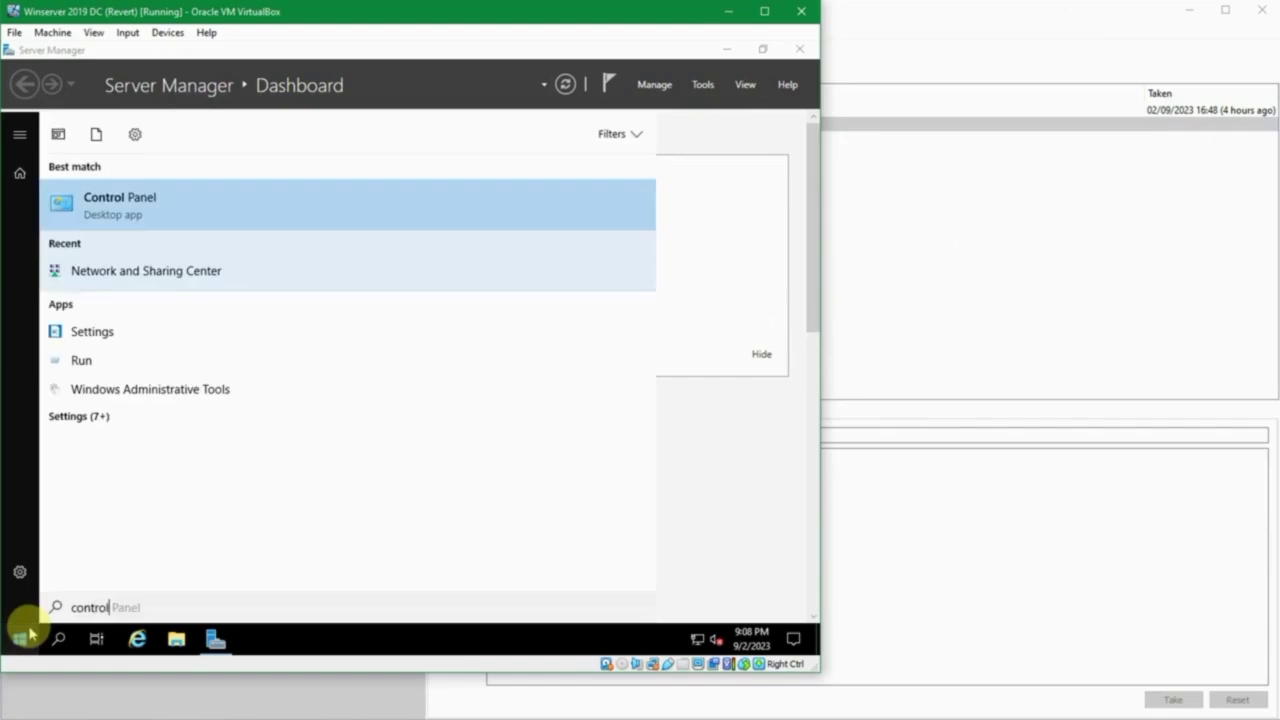
left_click(180, 207)
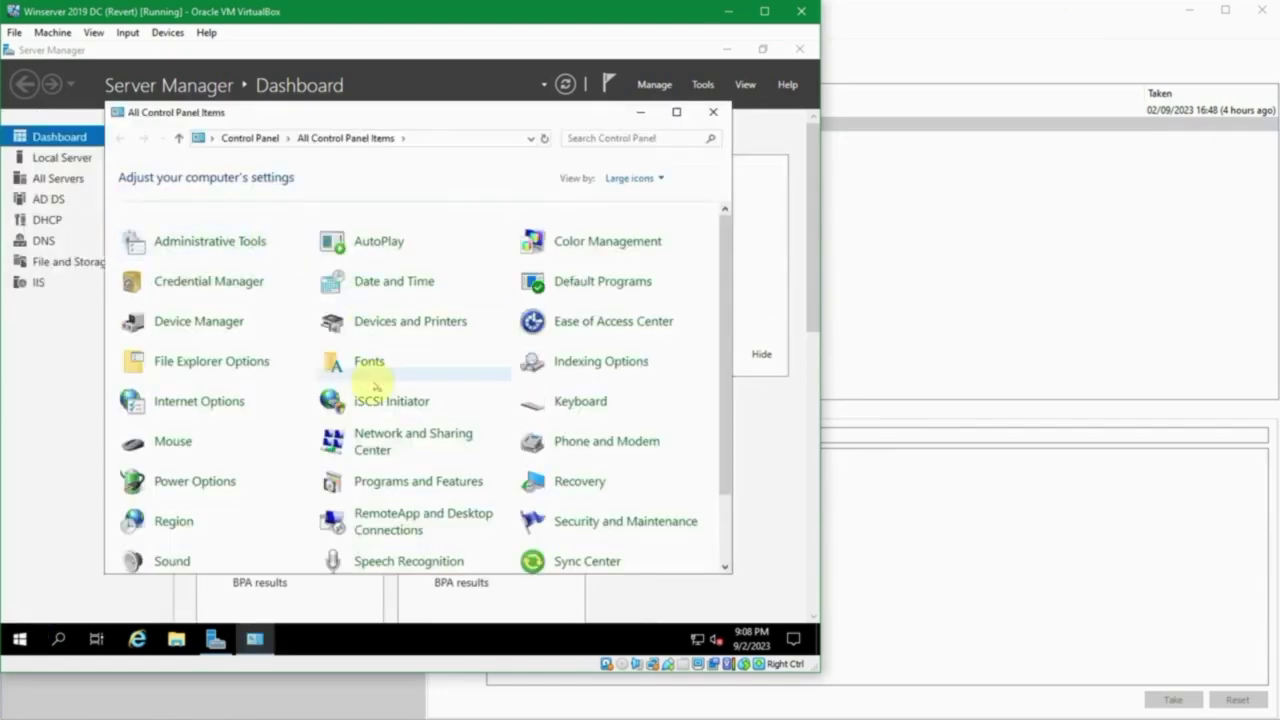
left_click(383, 452)
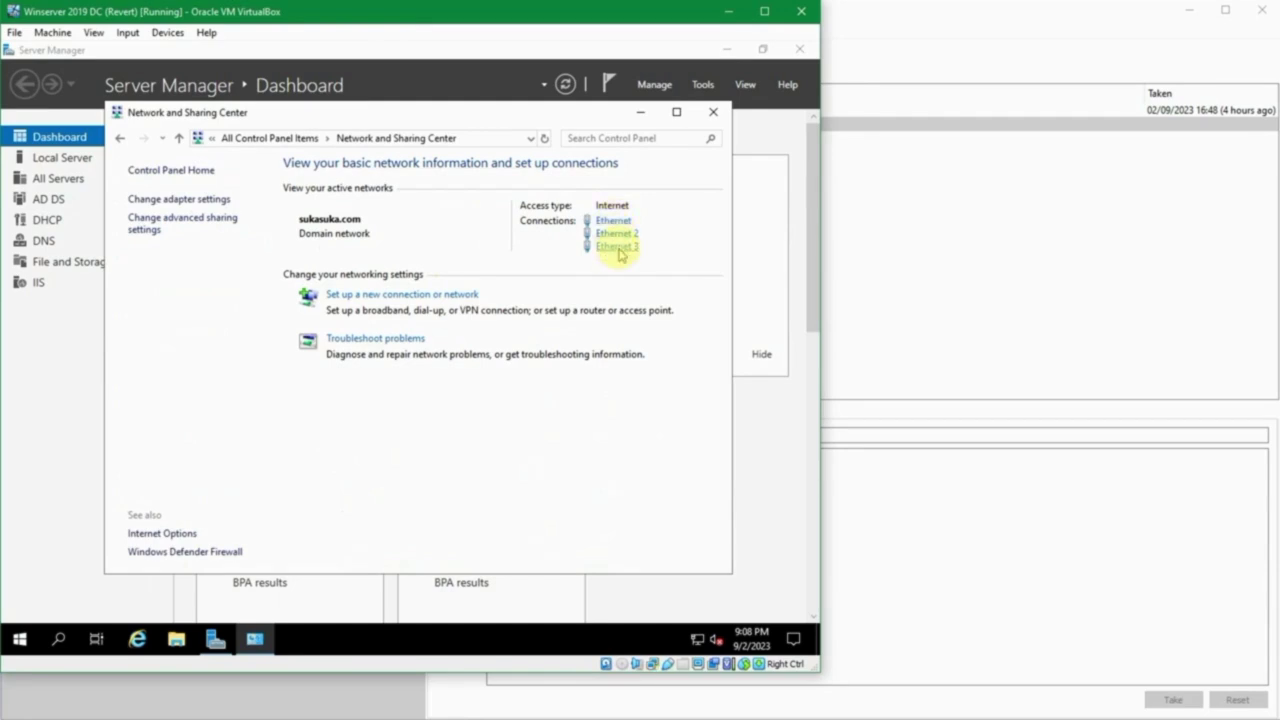
left_click(206, 199)
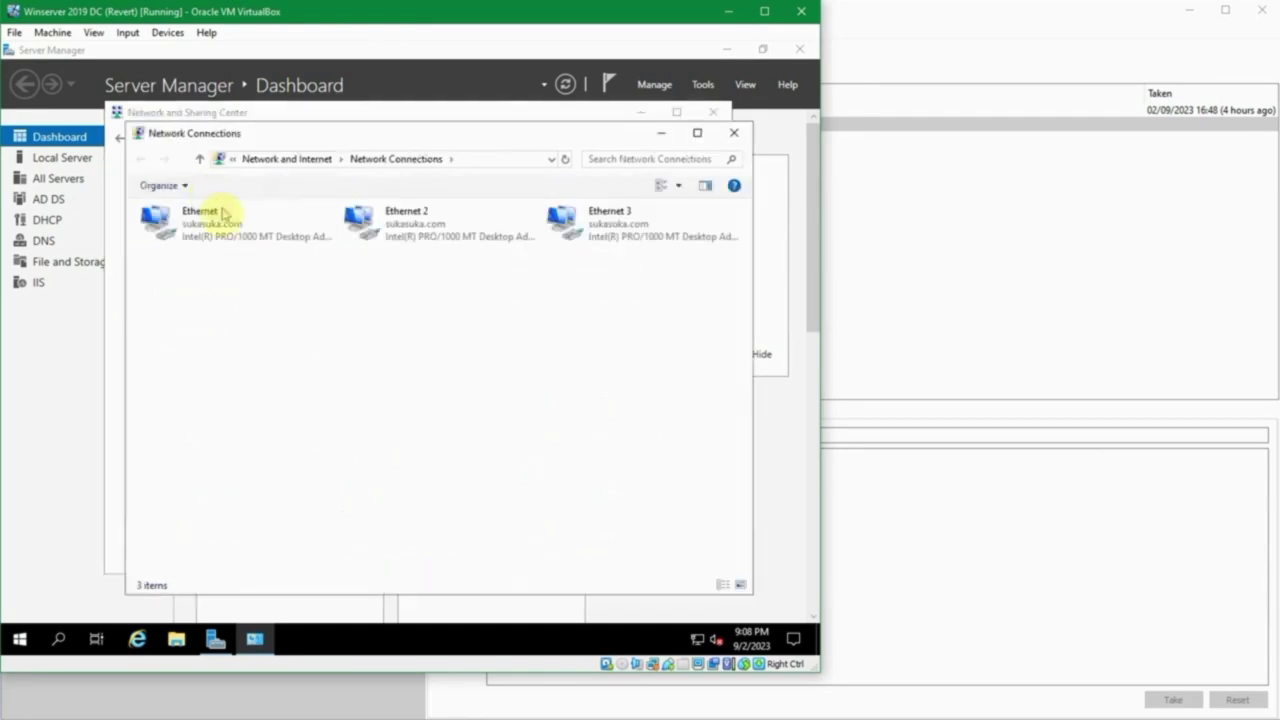
left_click(431, 218)
left_click(606, 212)
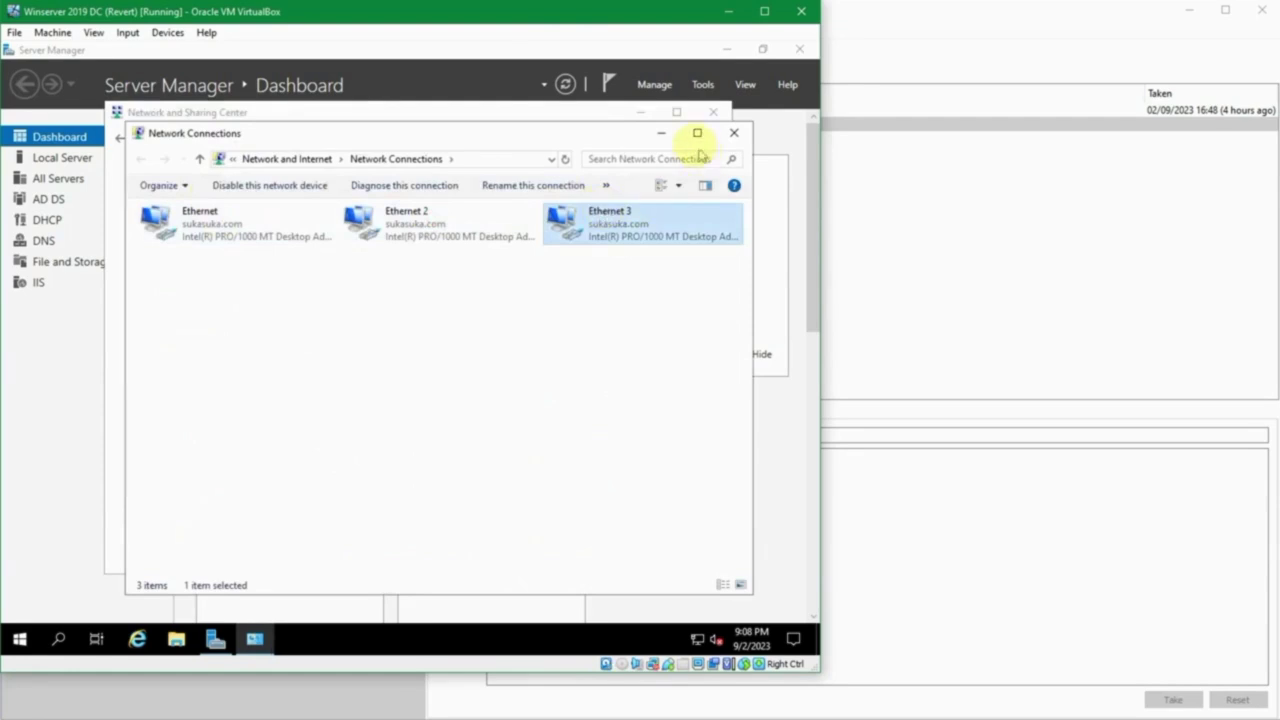
Minimize the network windows and view the Local Server properties in Server Manager to check the adapters' IP assignments
left_click(661, 132)
left_click(641, 113)
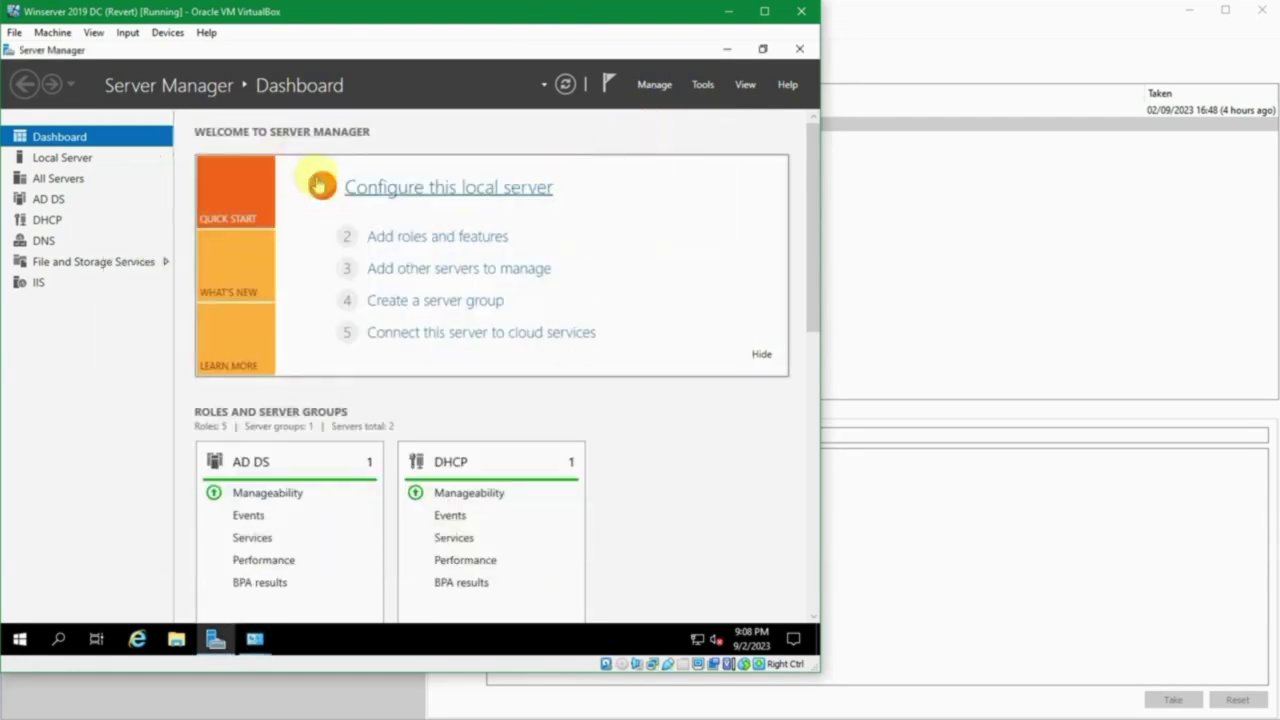
left_click(62, 157)
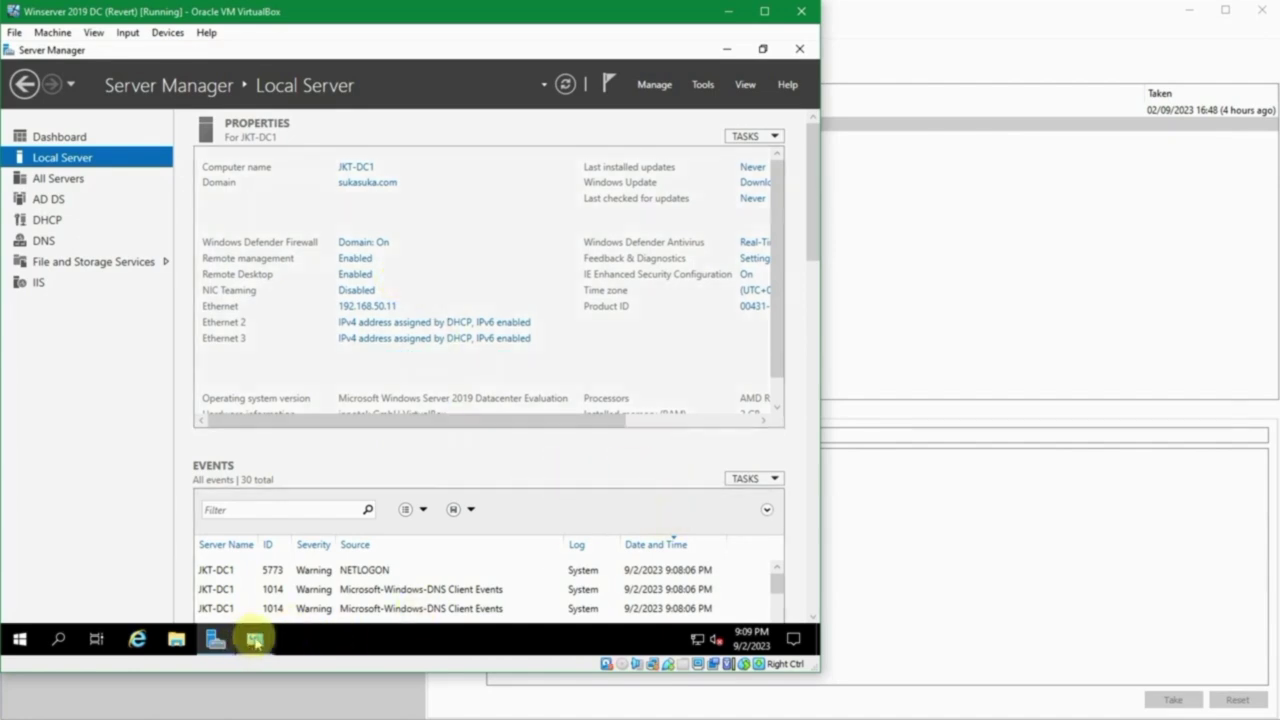
Restore the Network Connections window and open a blank Notepad document, placing it behind that window
mouse_move(251, 636)
left_click(315, 572)
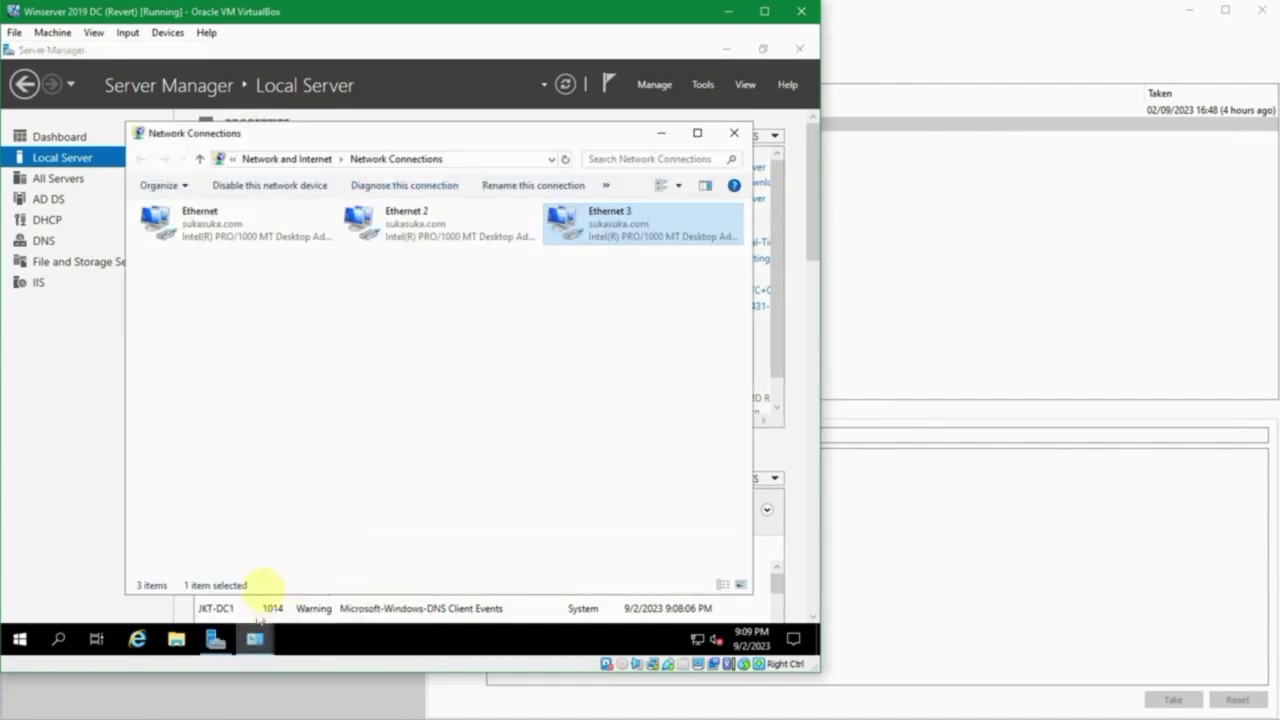
key("super+r")
type("note")
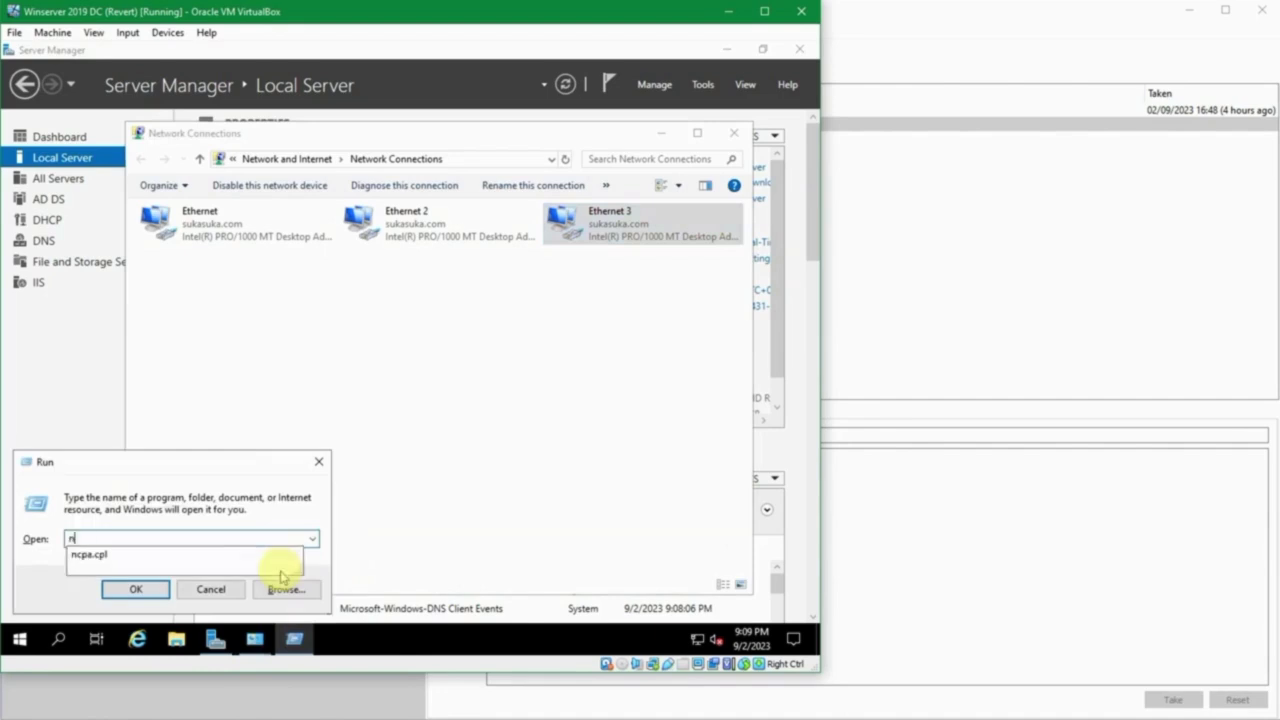
key("Return")
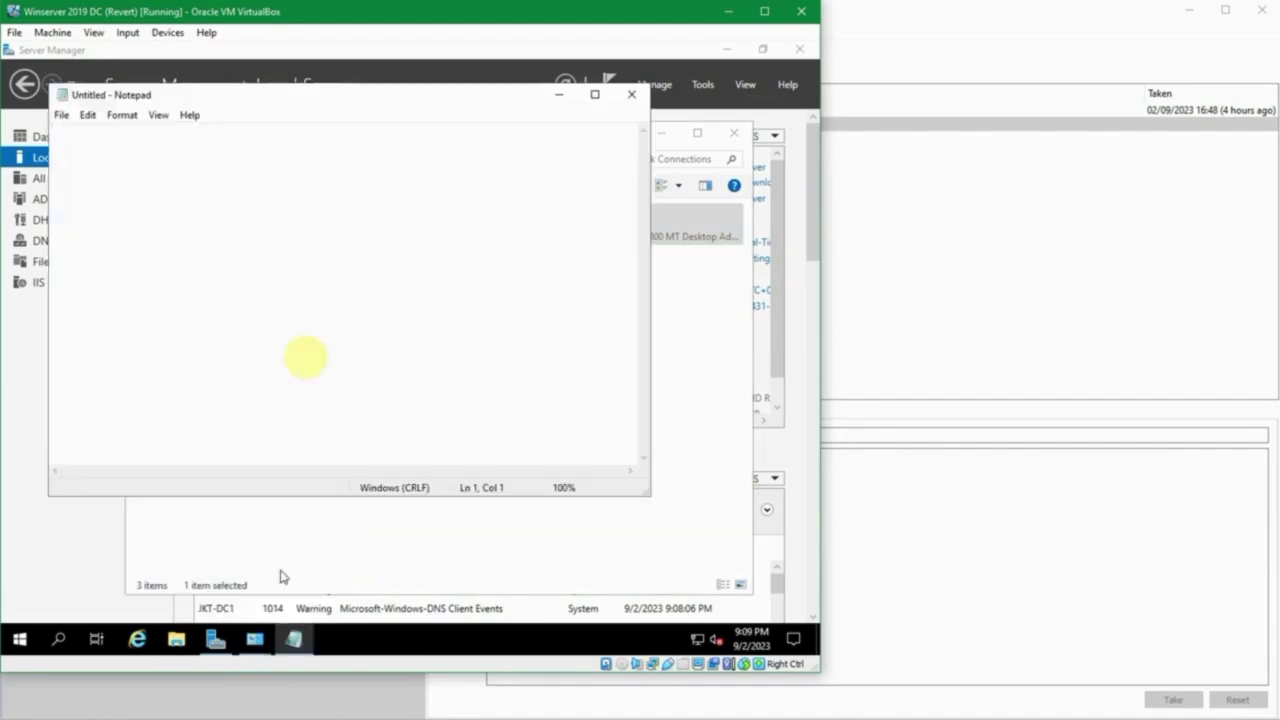
left_click_drag(303, 103, 295, 195)
left_click(714, 306)
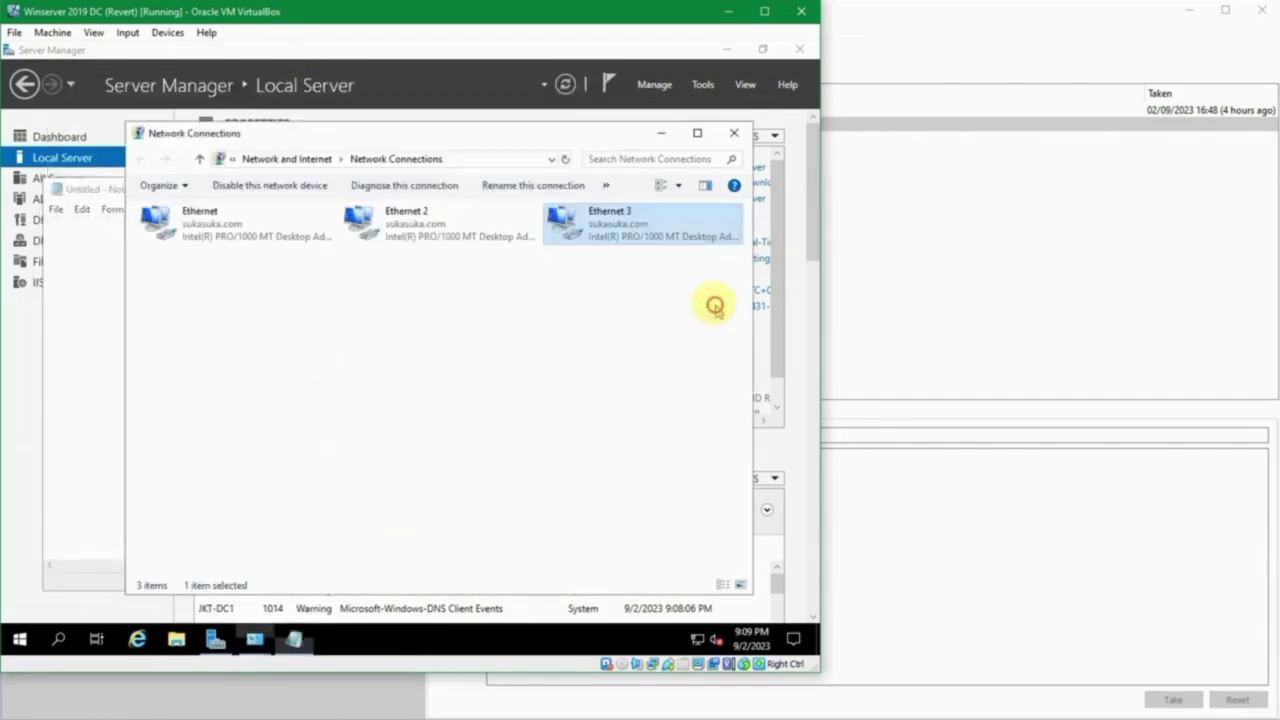
double_click(472, 230)
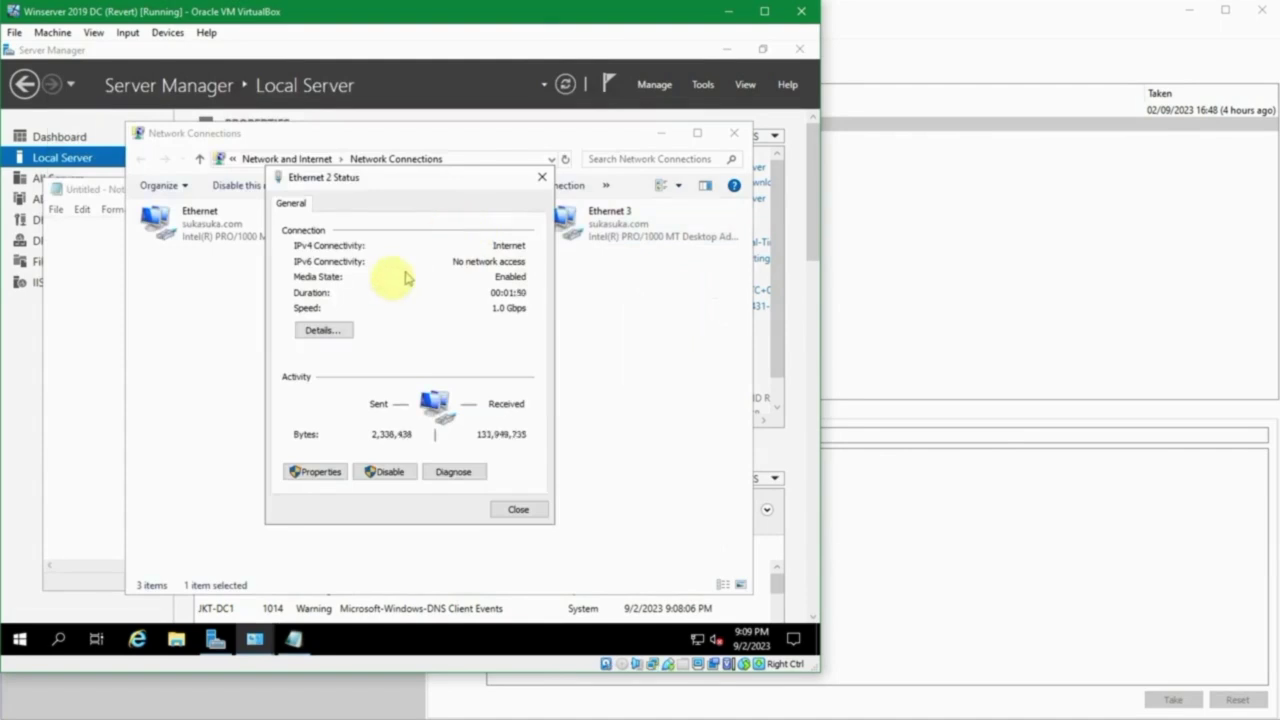
left_click_drag(424, 182, 432, 178)
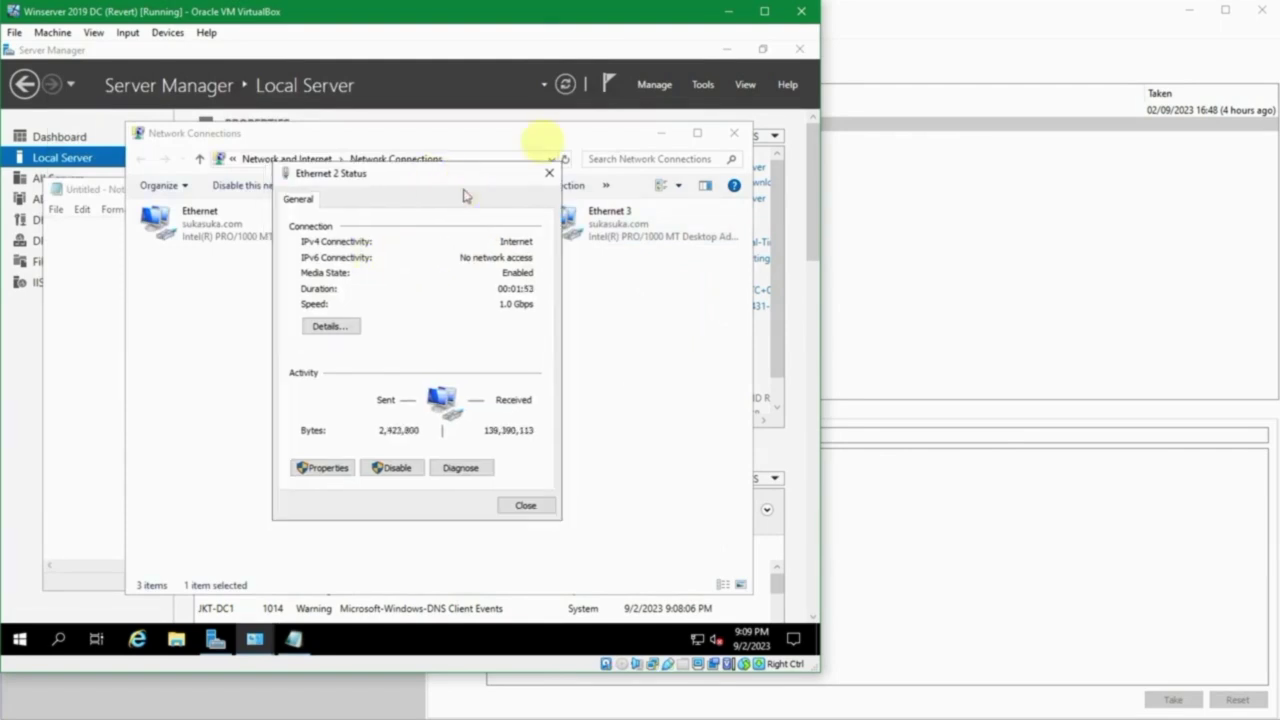
left_click(548, 173)
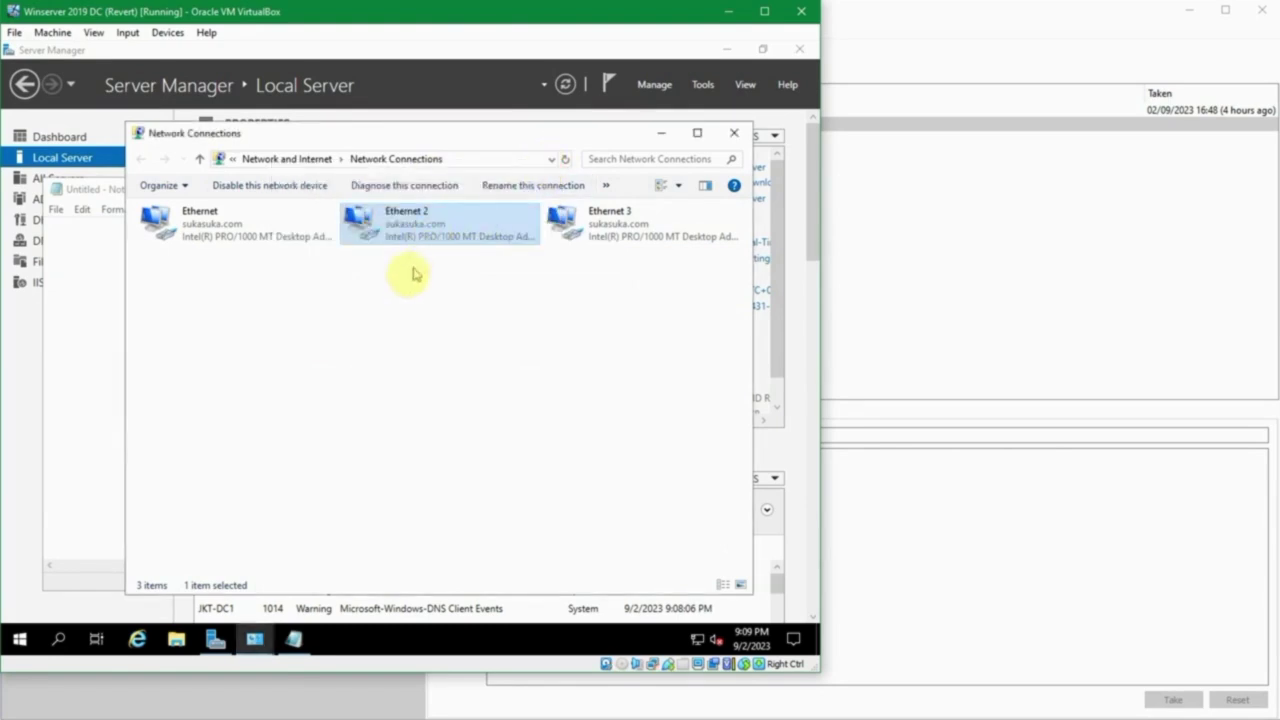
Look up Ethernet 2's IPv4 and physical addresses in its connection details and write "eth2 24-CC" in the Notepad document
double_click(383, 226)
left_click(320, 331)
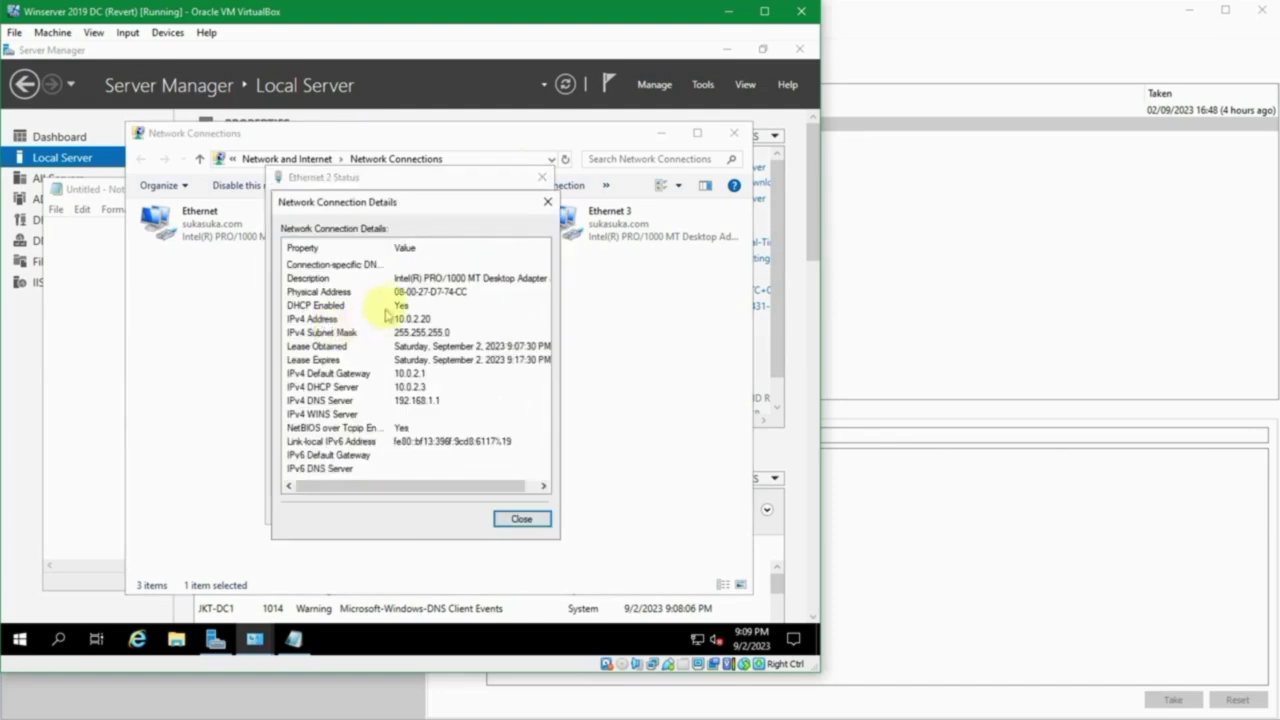
left_click(404, 319)
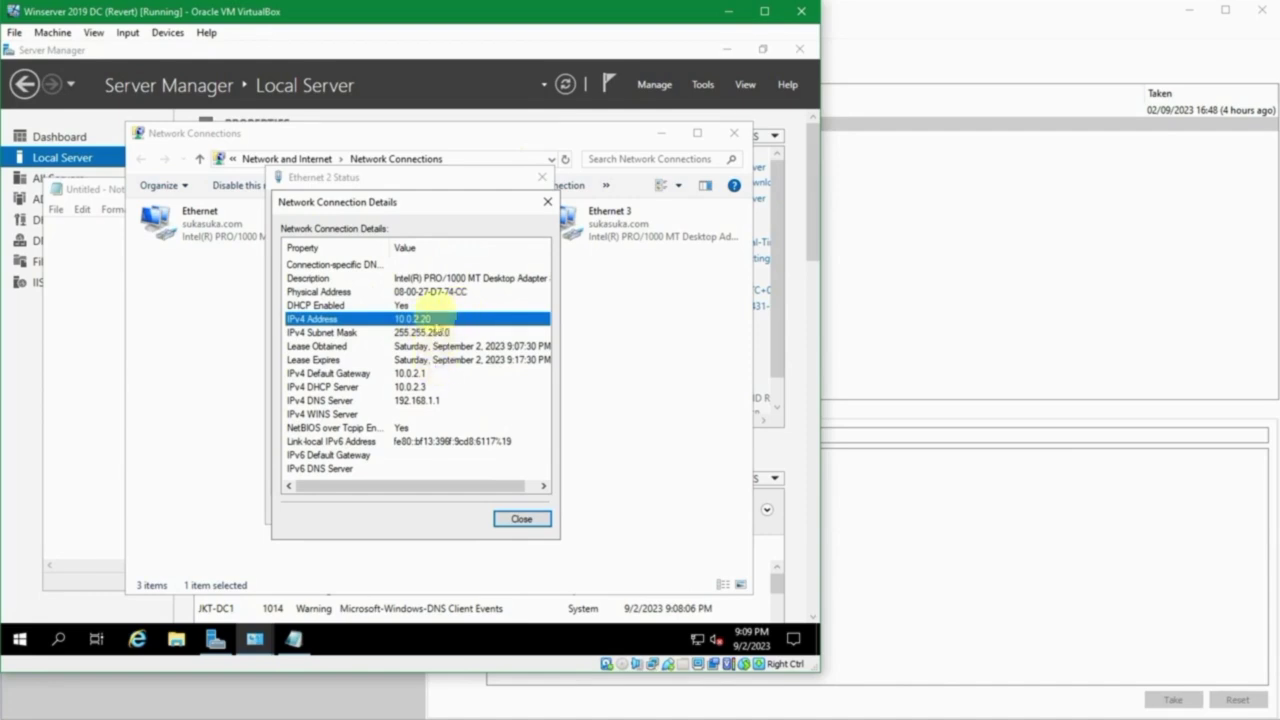
left_click(448, 292)
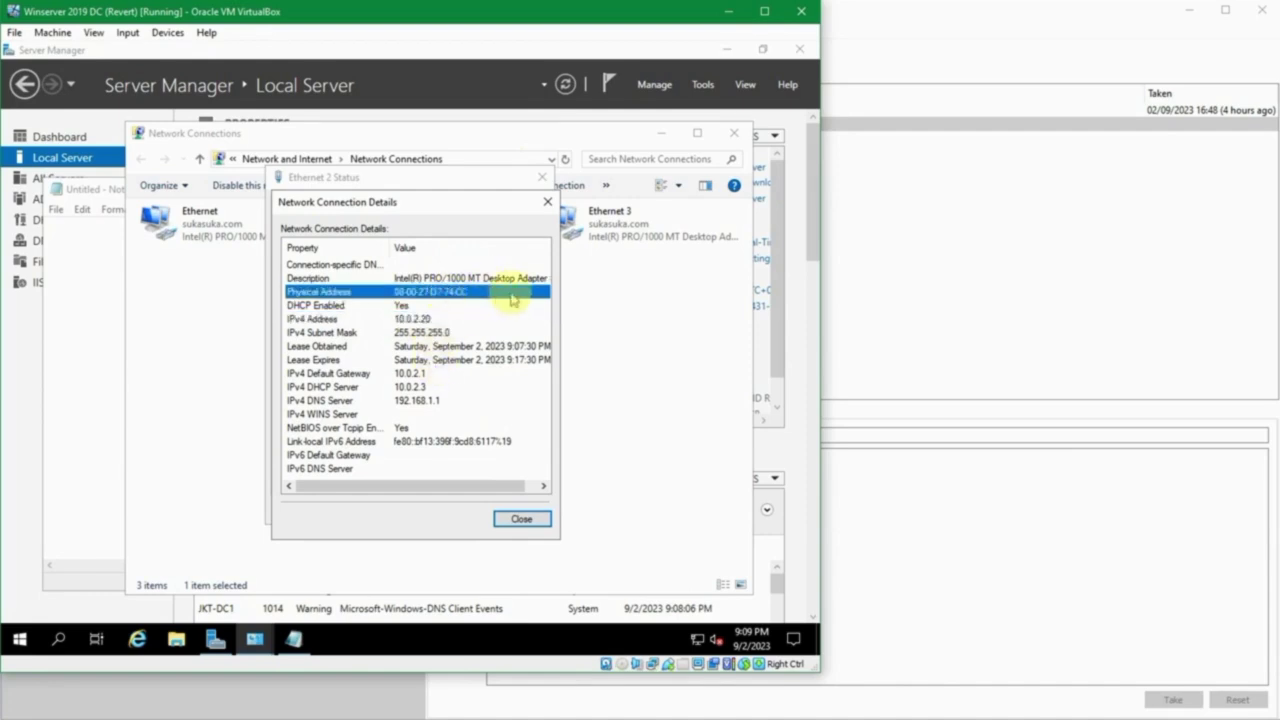
left_click(297, 638)
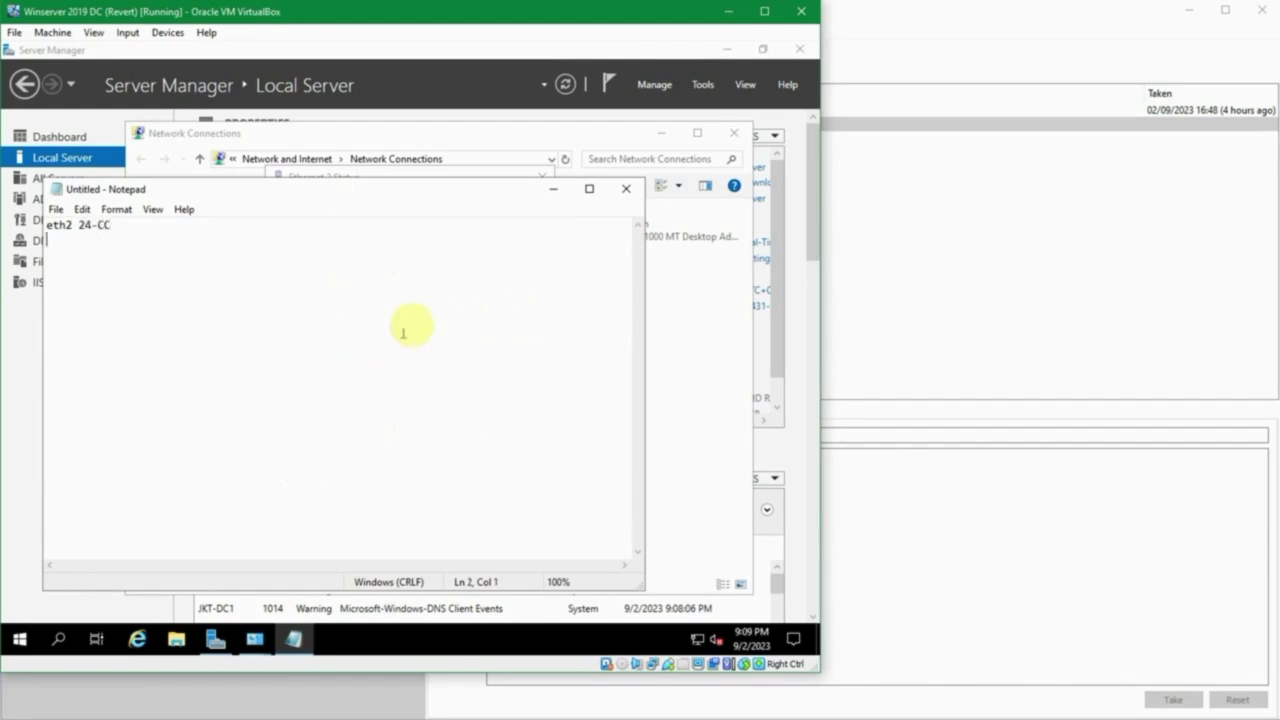
Review Ethernet 2's subnet mask and IPv4 address in its connection details, and close its details and status windows
left_click(552, 189)
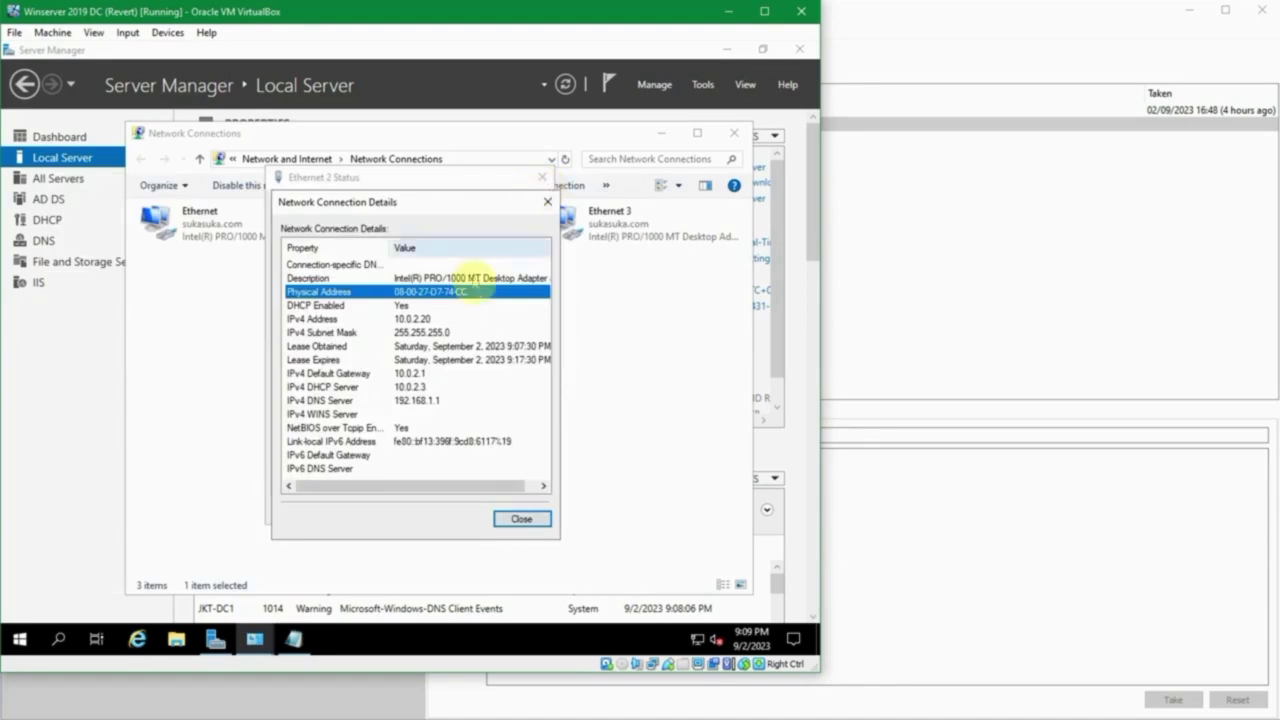
left_click(428, 332)
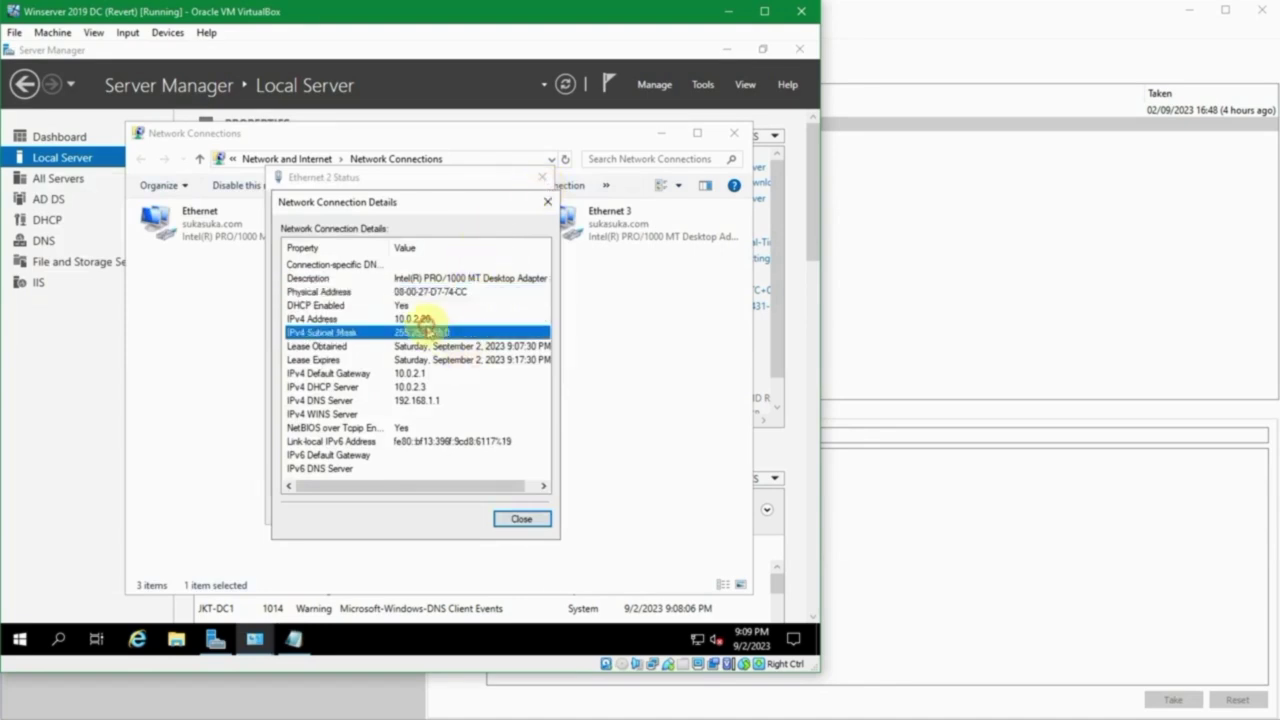
left_click(428, 318)
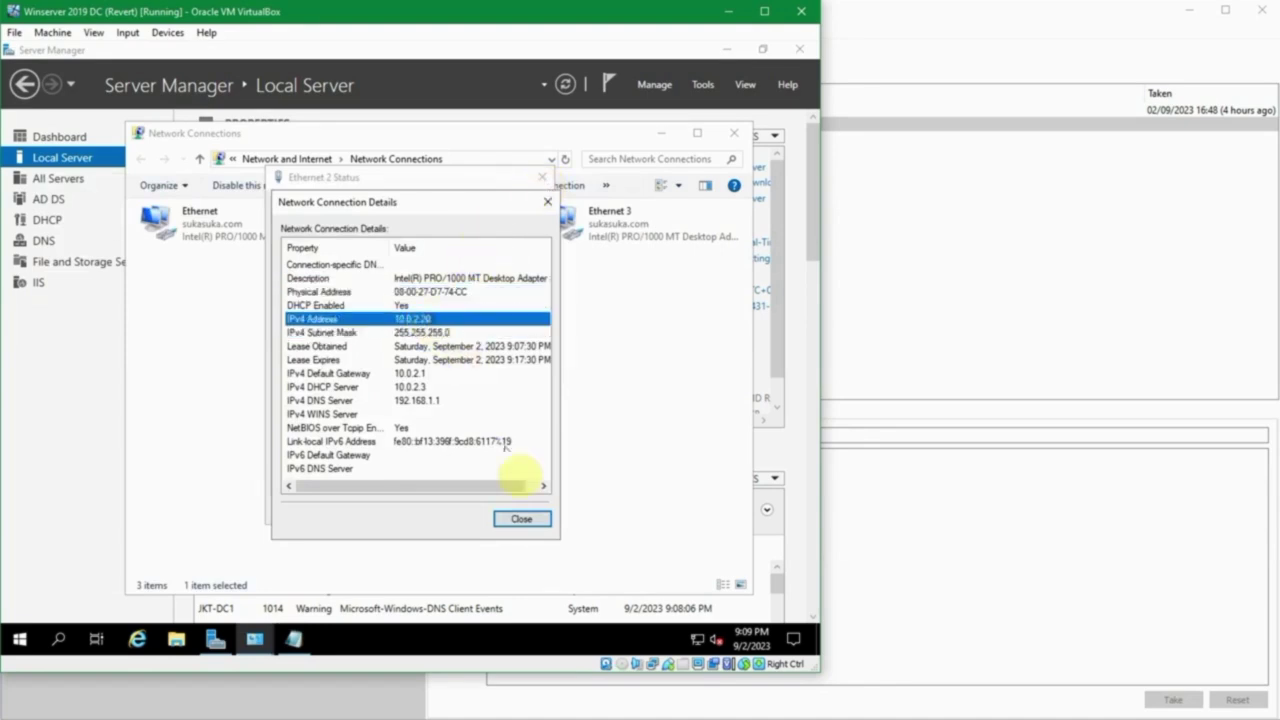
left_click(528, 520)
left_click(515, 507)
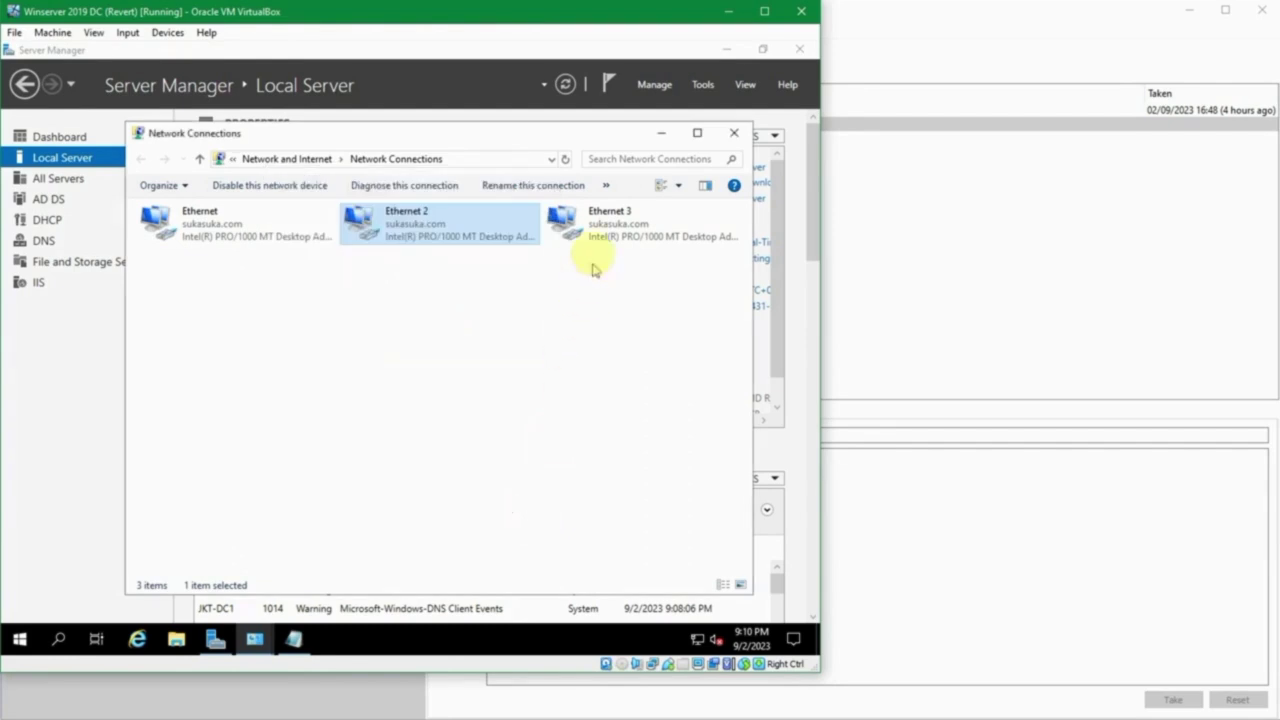
Look up Ethernet 3's IPv4 and physical addresses in its connection details and add the line "eth3 E1-36" to the Notepad document
double_click(588, 232)
left_click(327, 331)
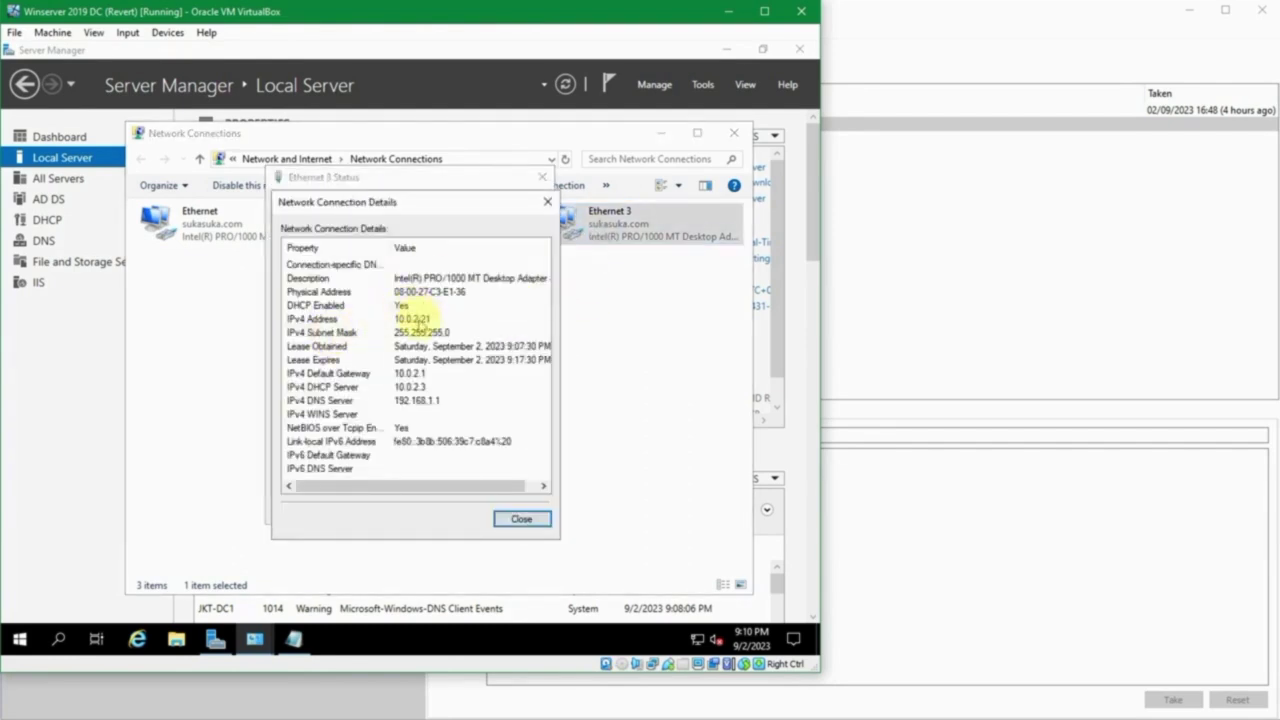
left_click(420, 319)
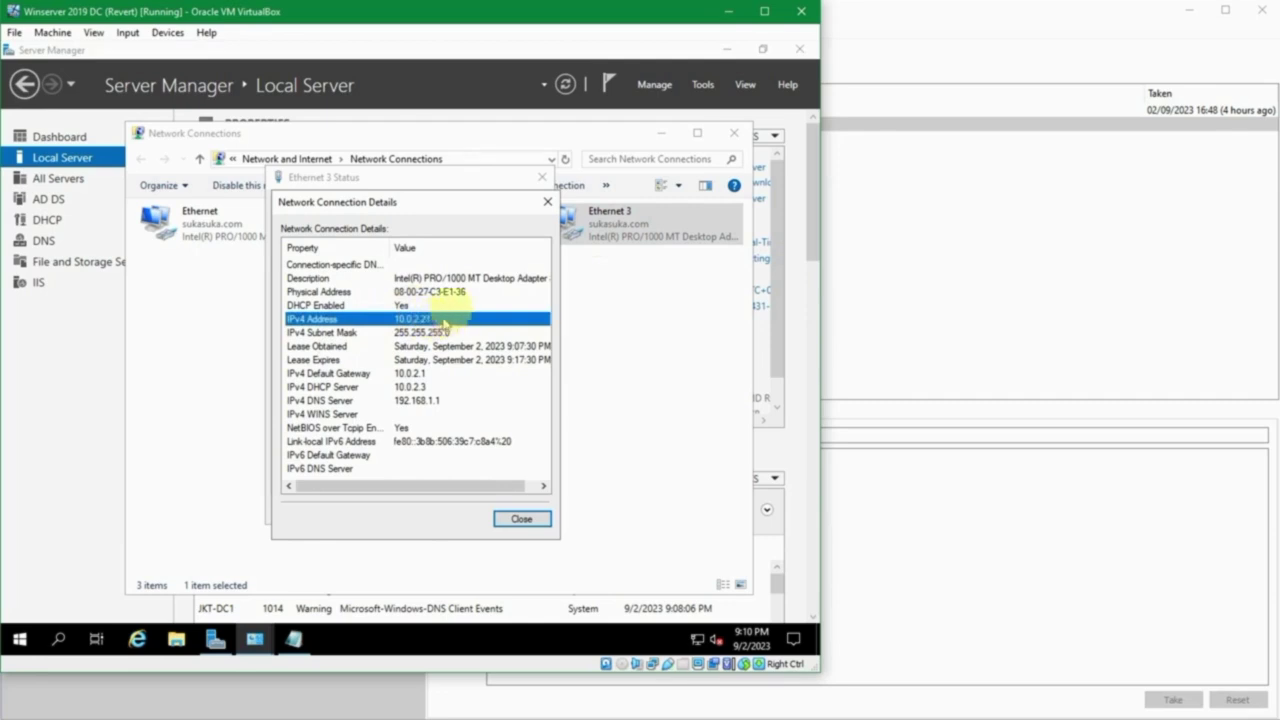
left_click(463, 292)
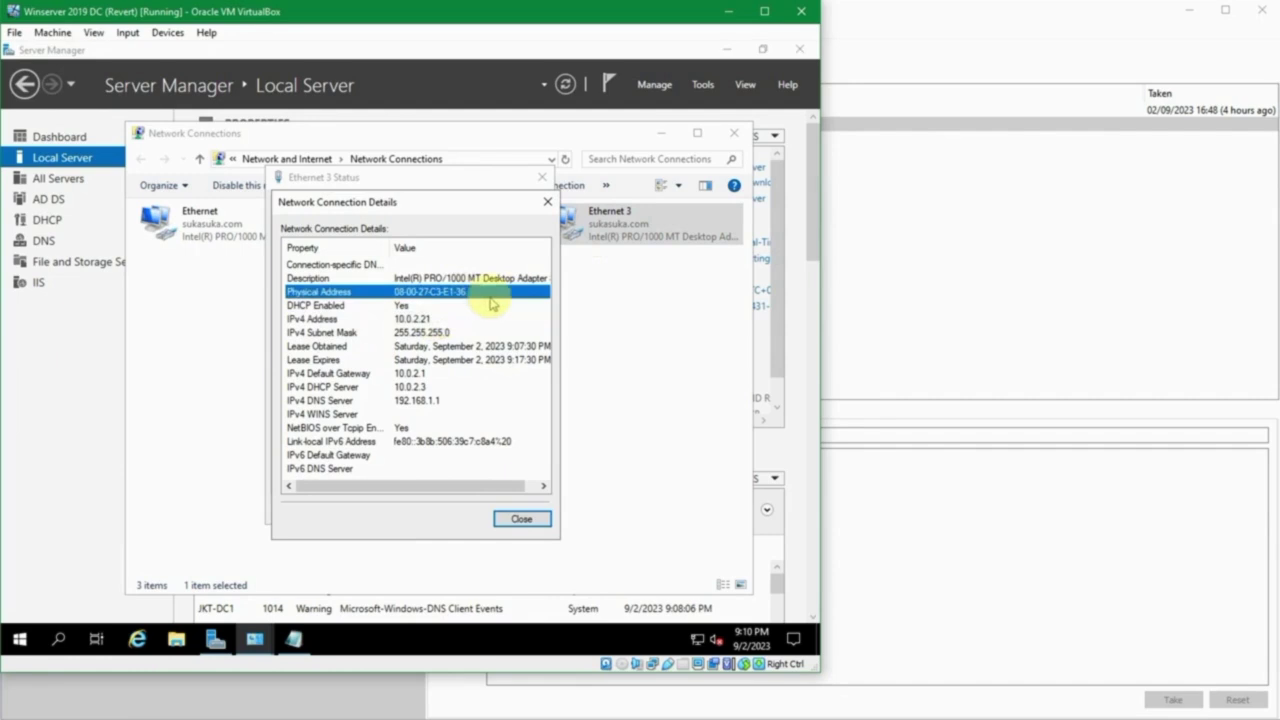
left_click(293, 638)
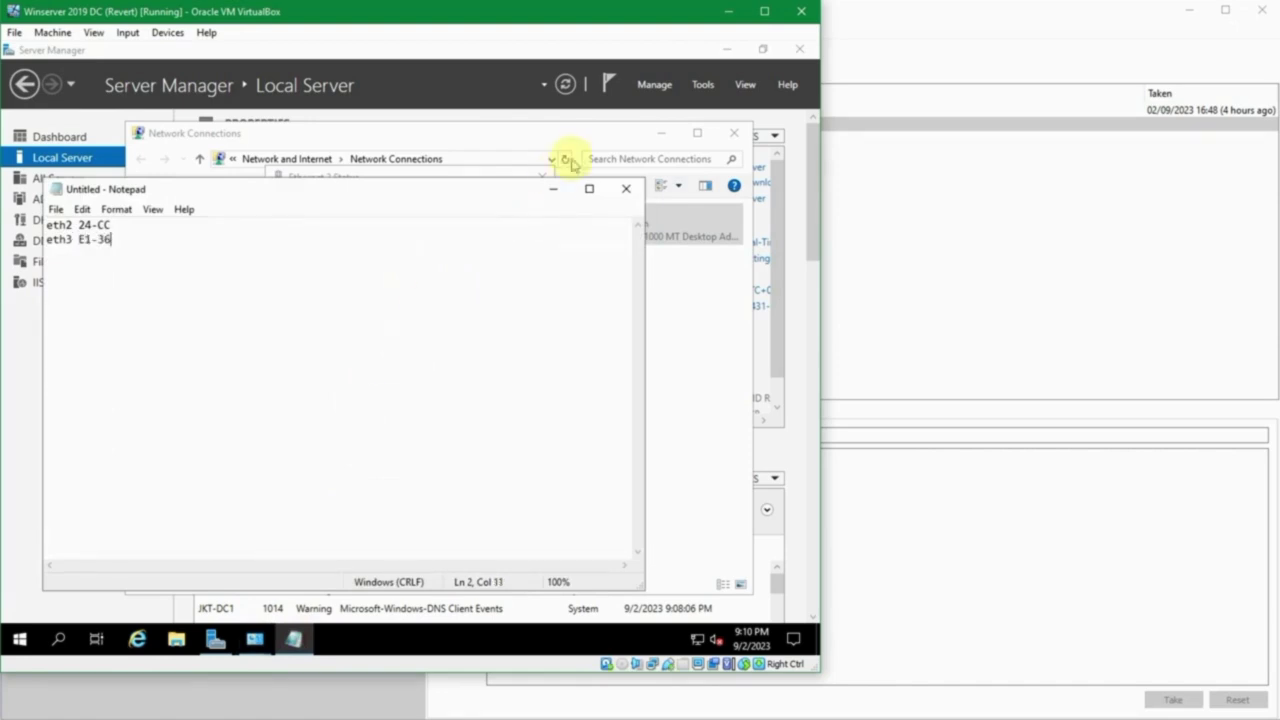
left_click(551, 188)
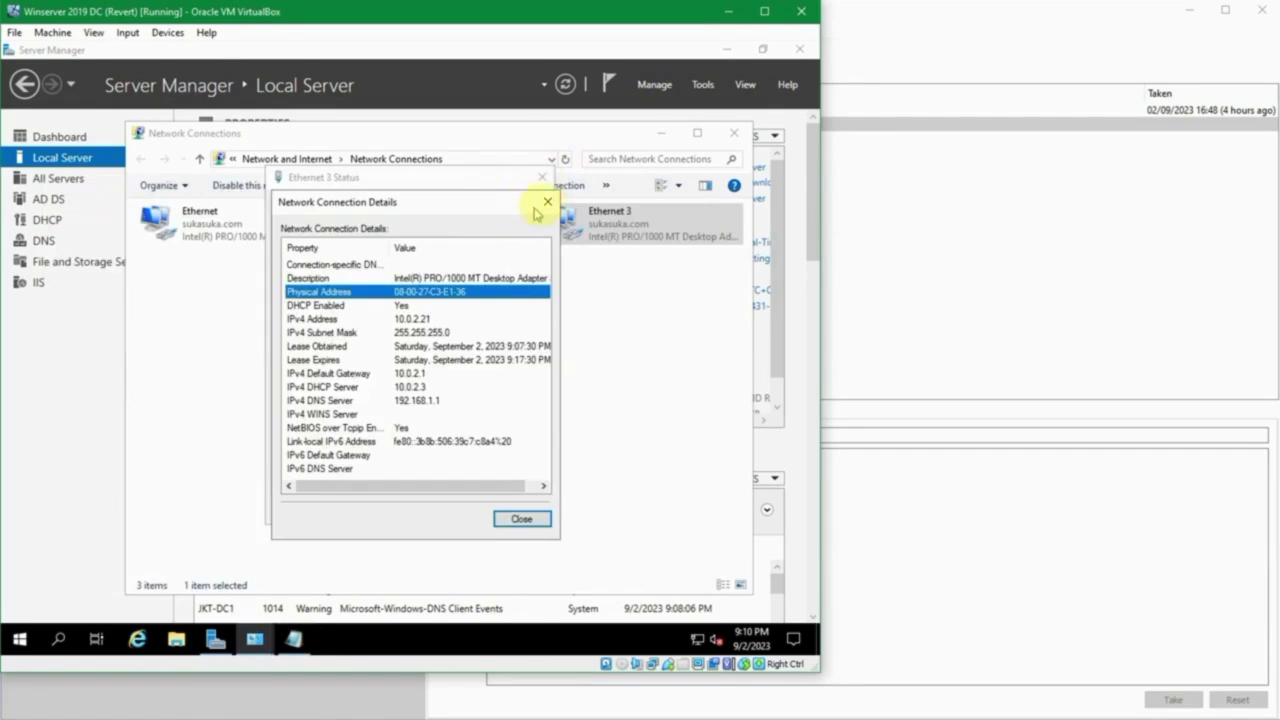
Close Ethernet 3's details and status windows, and leave the Network Connections window
left_click(547, 201)
left_click(541, 178)
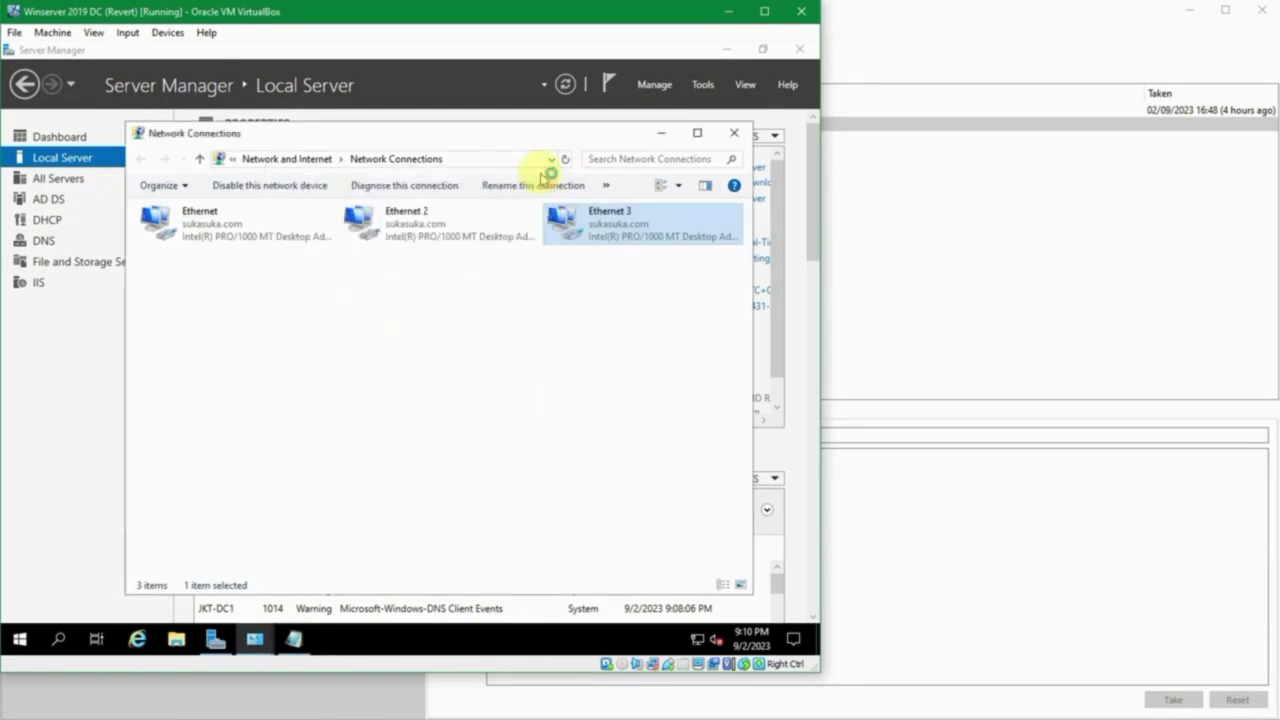
left_click_drag(634, 359, 361, 228)
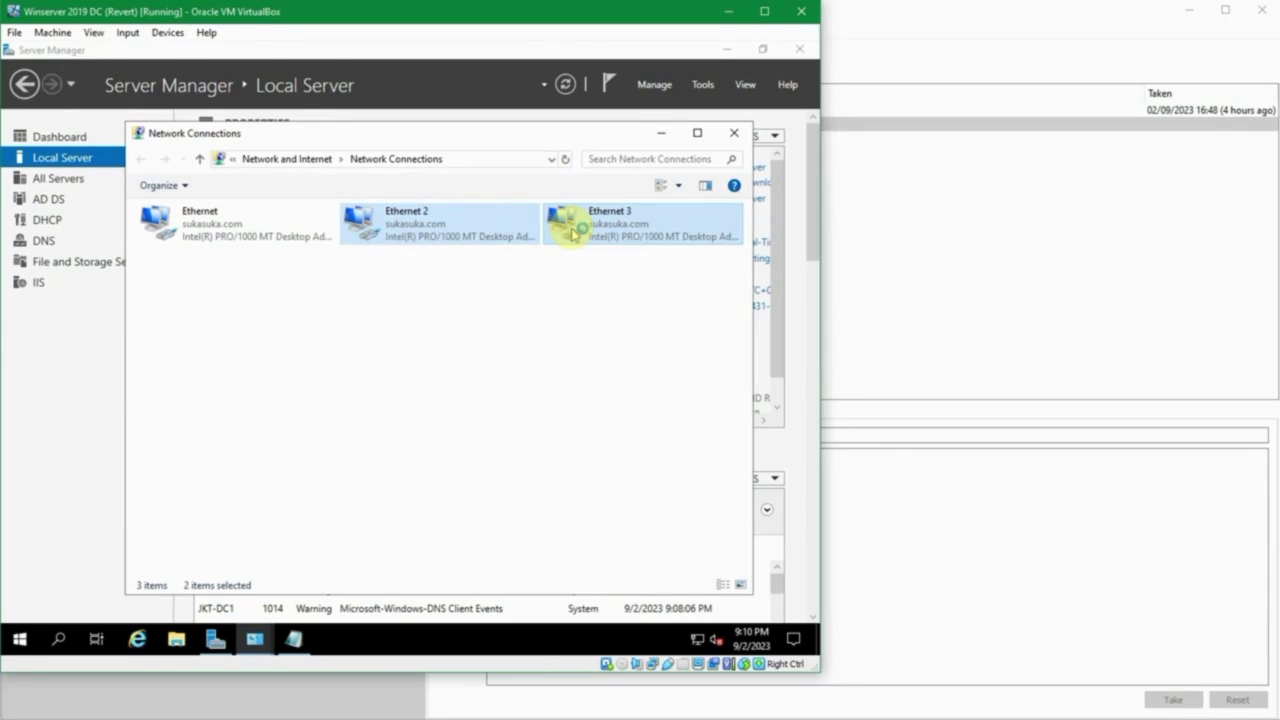
left_click(597, 310)
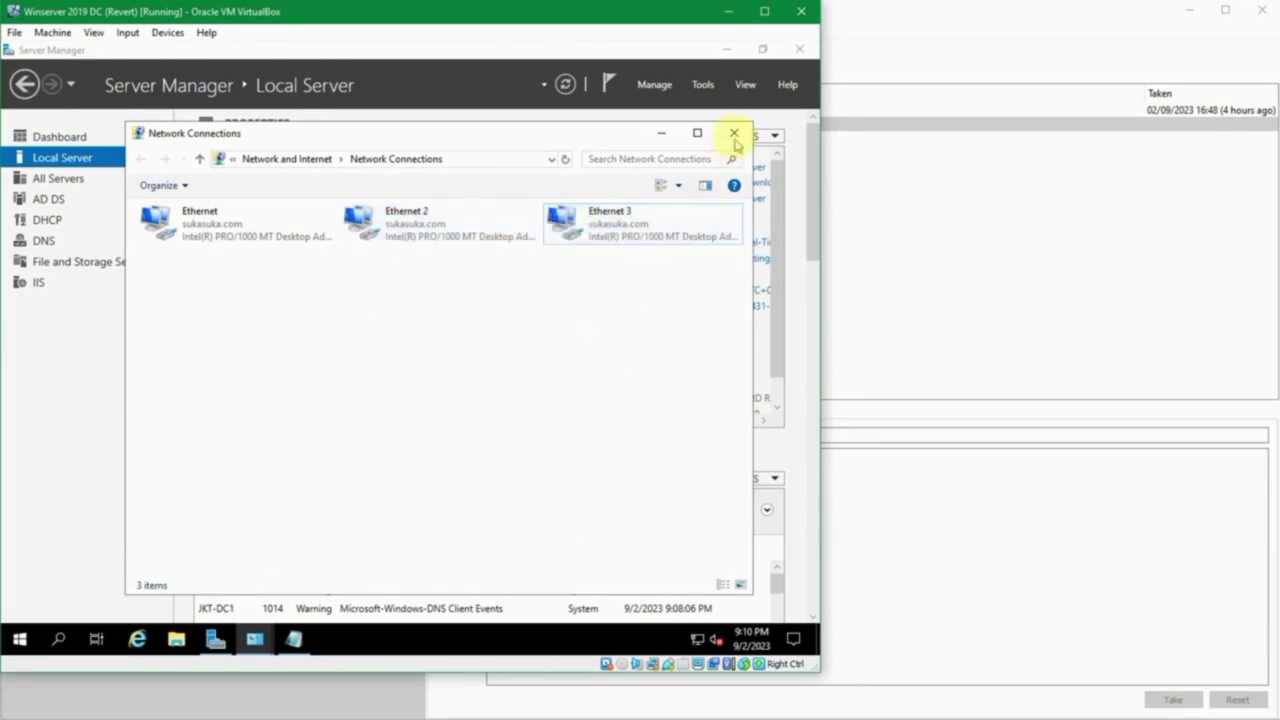
left_click(734, 134)
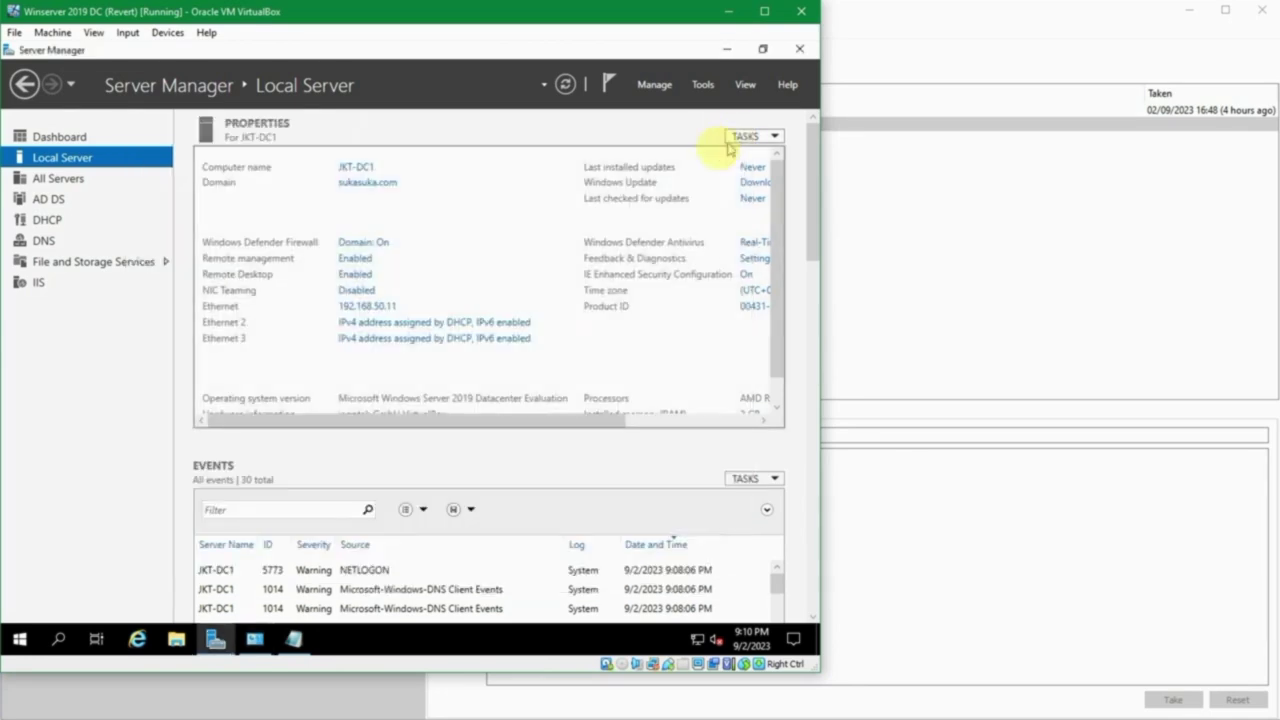
Open NIC Teaming from the Local Server properties, maximize it and start a new team named "Team 1"
left_click(260, 643)
left_click(263, 643)
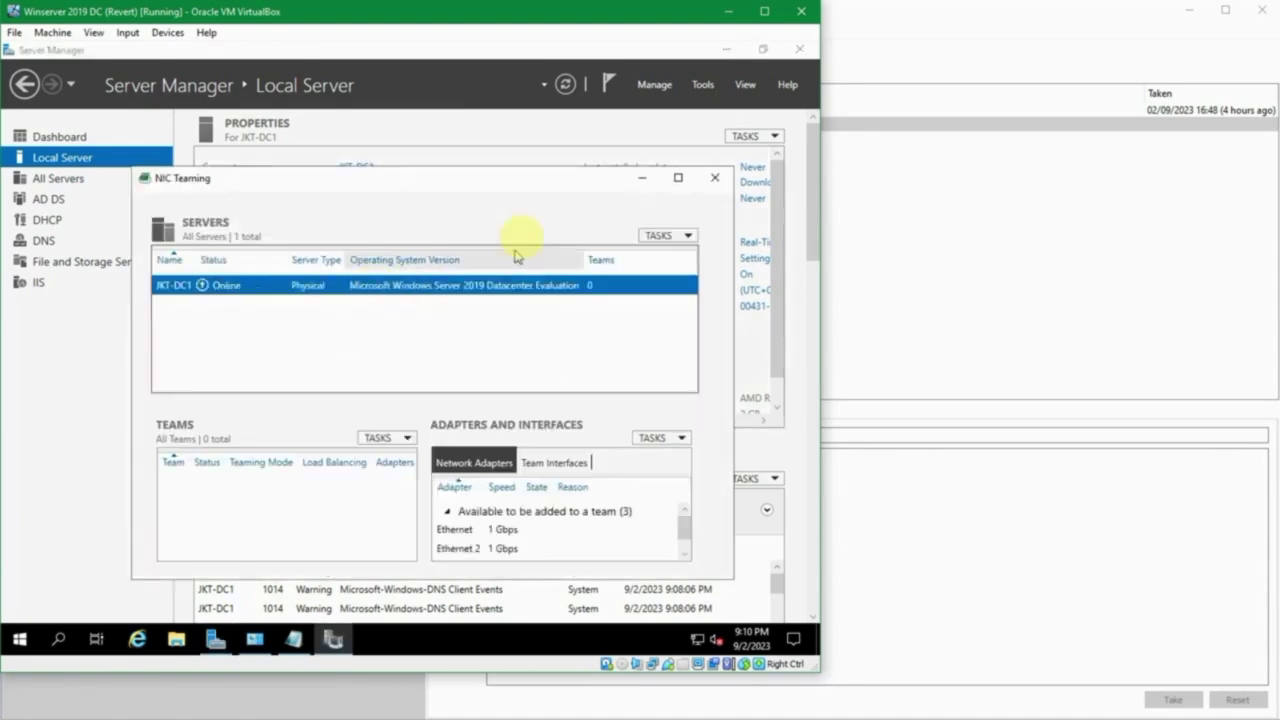
left_click(676, 177)
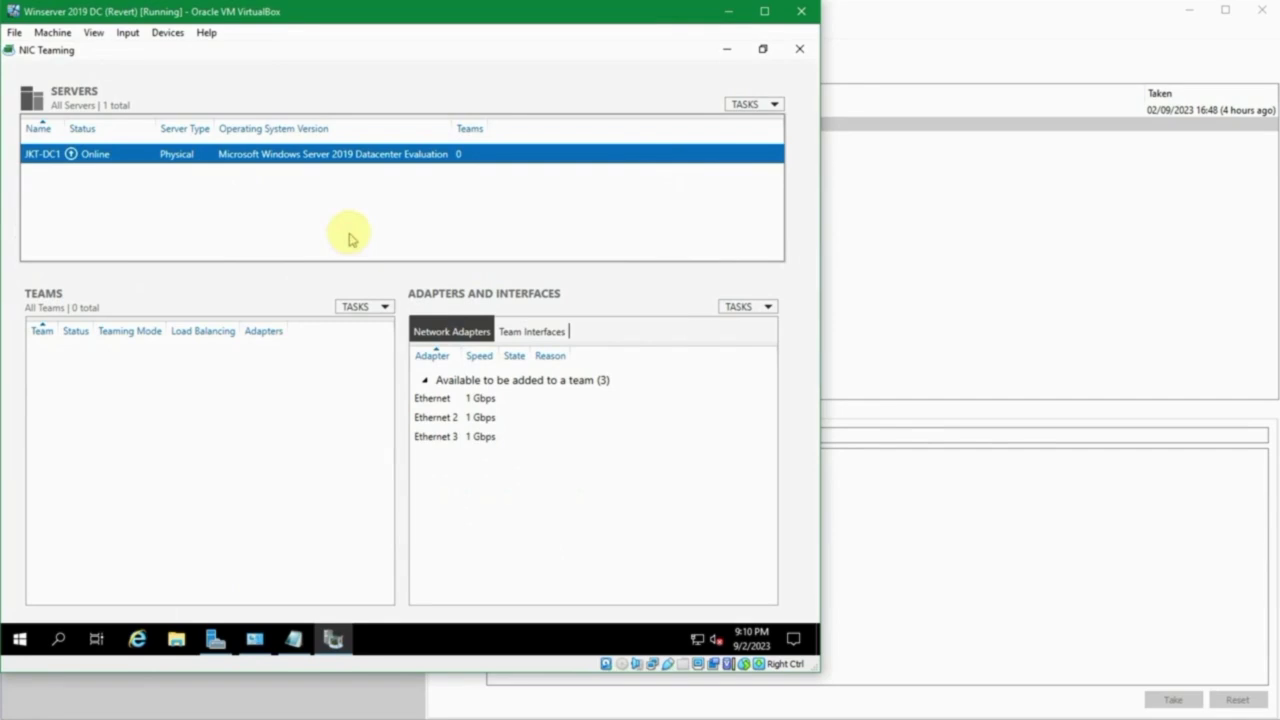
left_click(378, 306)
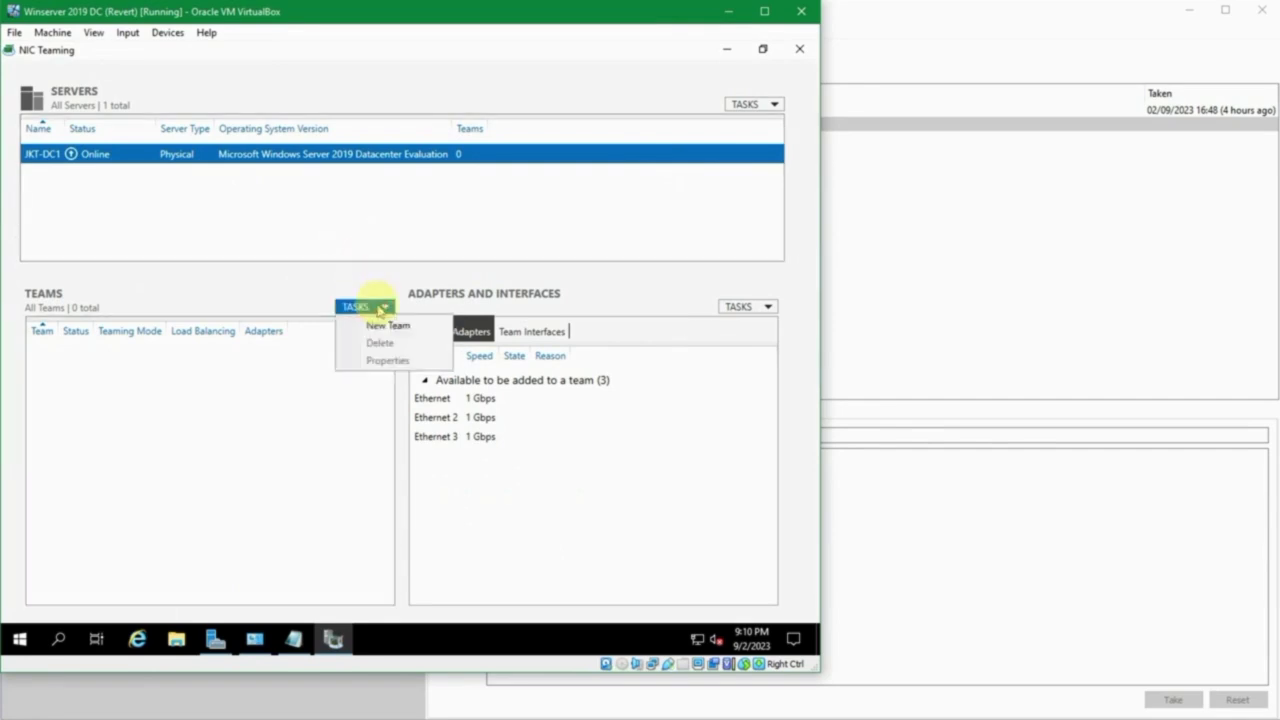
left_click(388, 327)
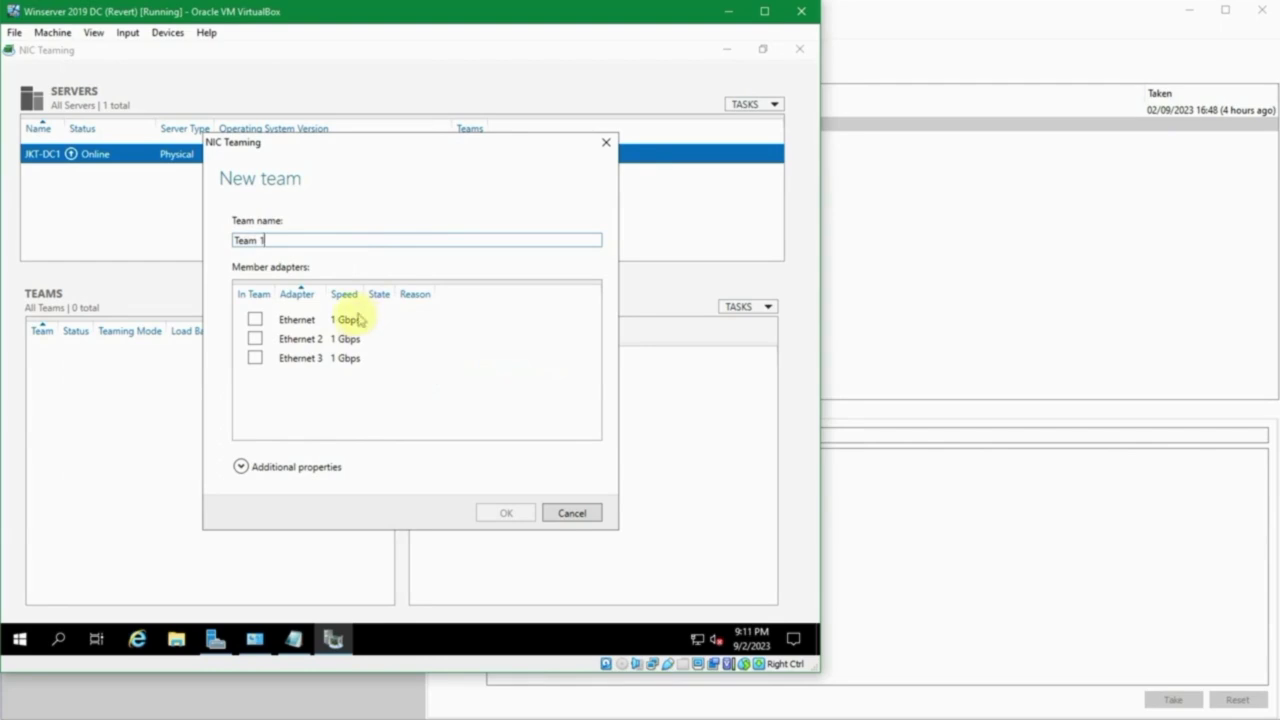
Include Ethernet 2 and Ethernet 3 as the new team's member adapters and expand its additional properties
left_click(256, 340)
left_click(256, 358)
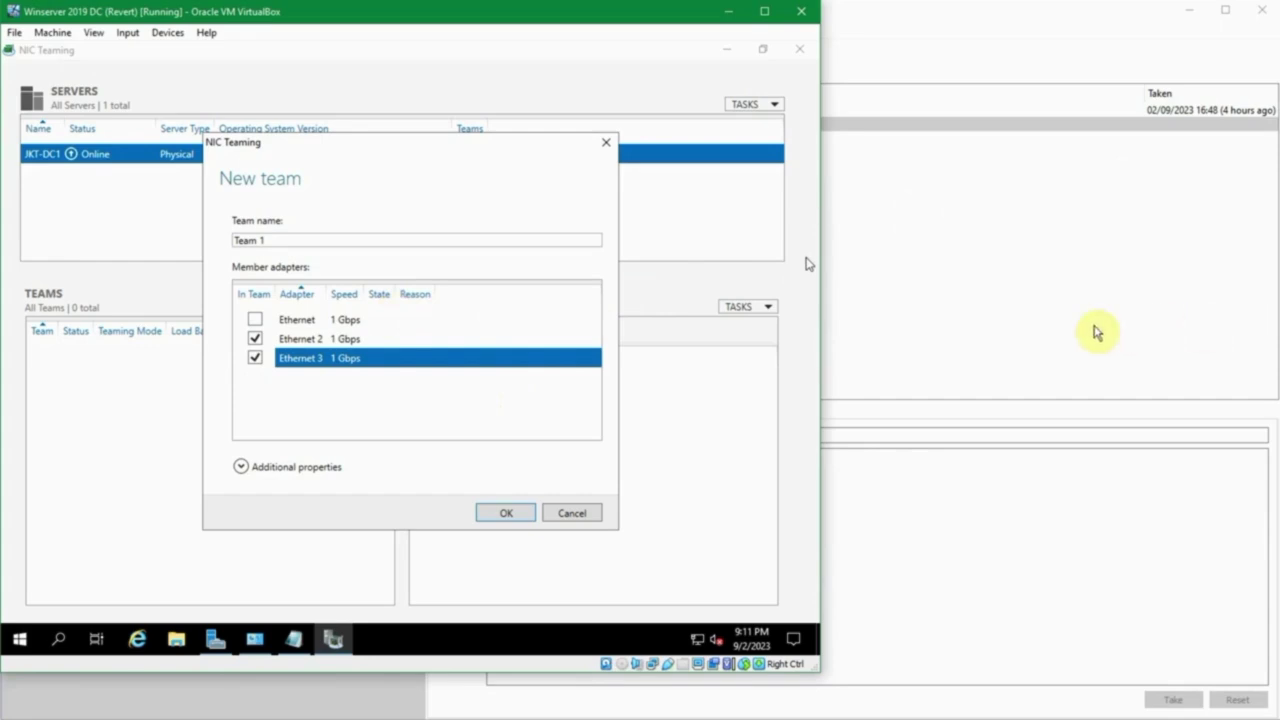
left_click(316, 341)
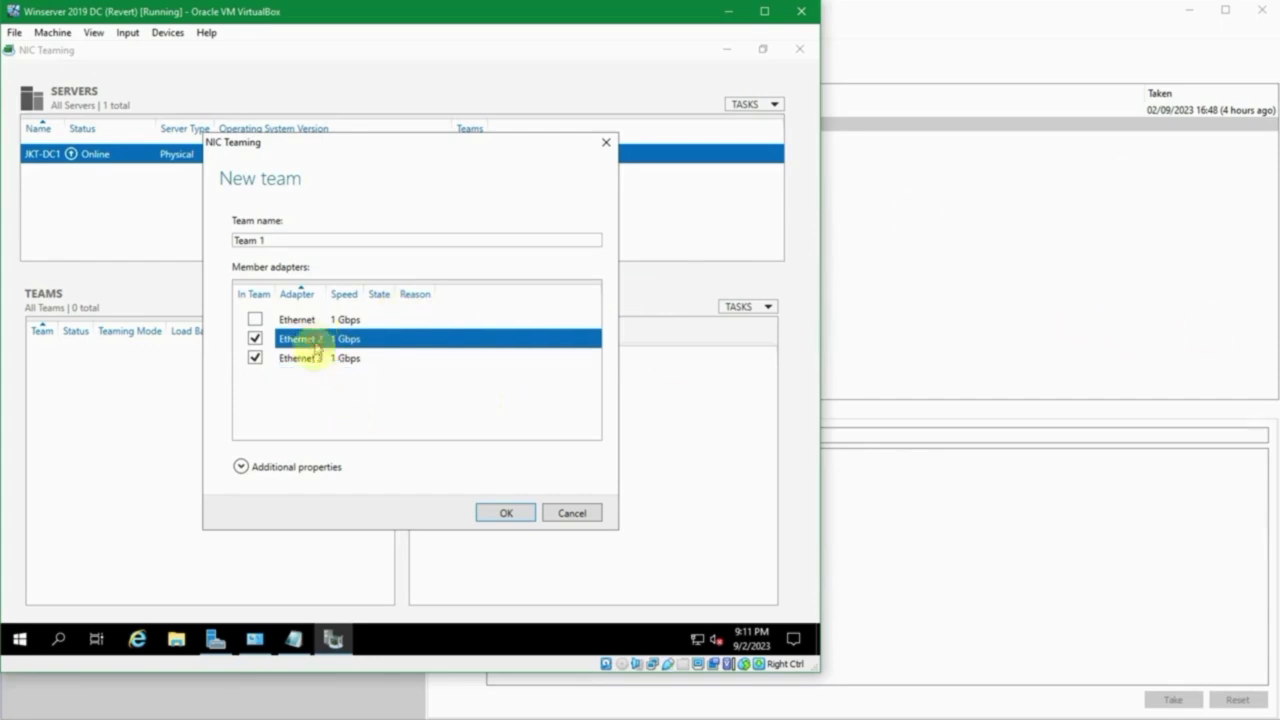
left_click(306, 357)
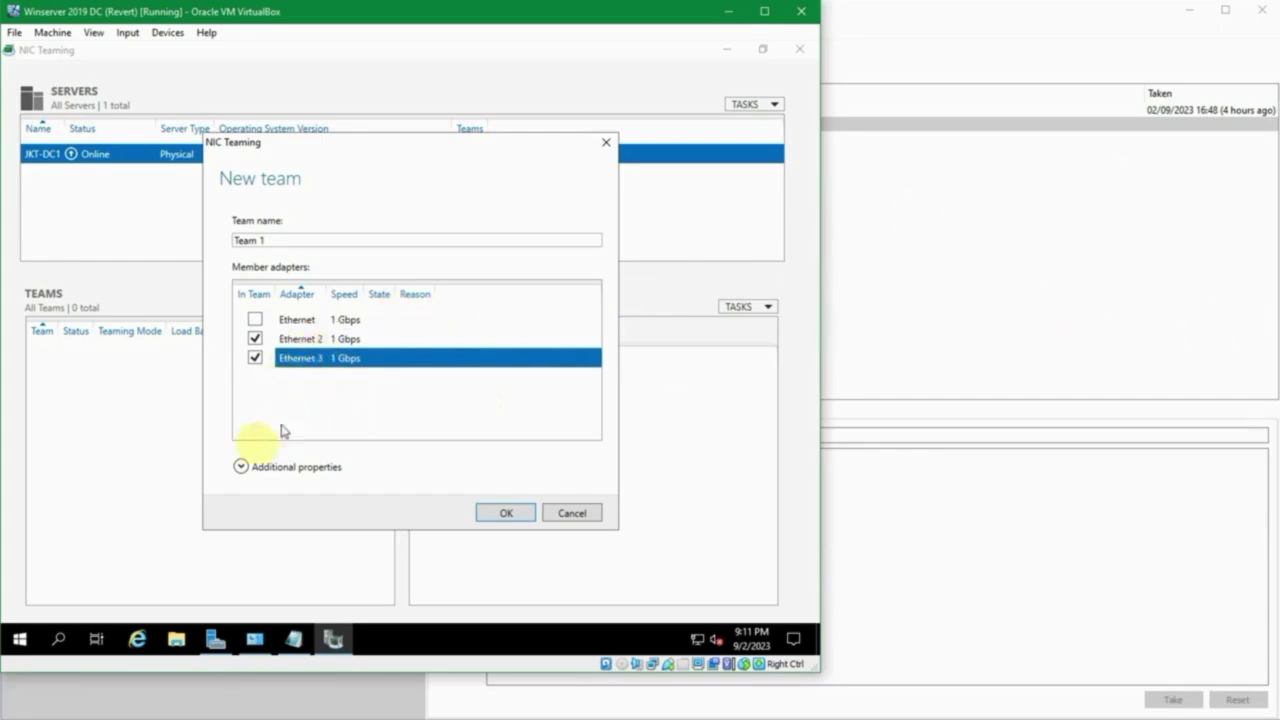
left_click_drag(349, 146, 362, 90)
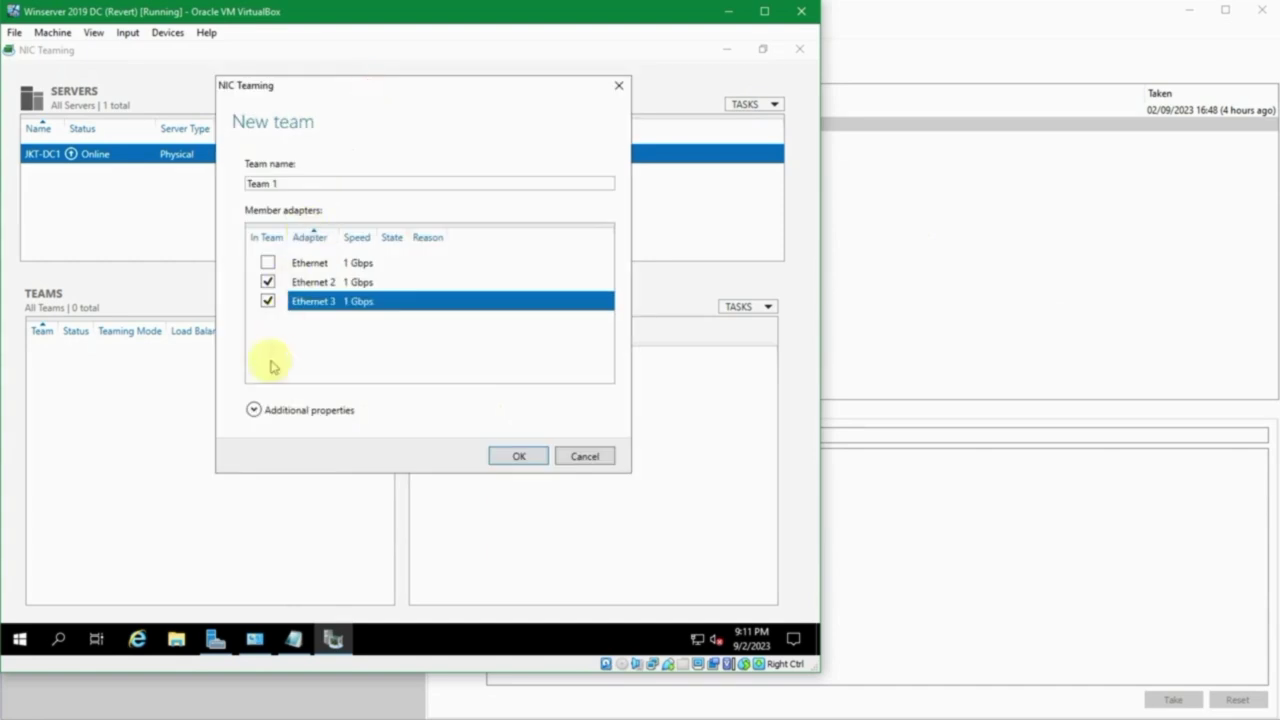
left_click(253, 410)
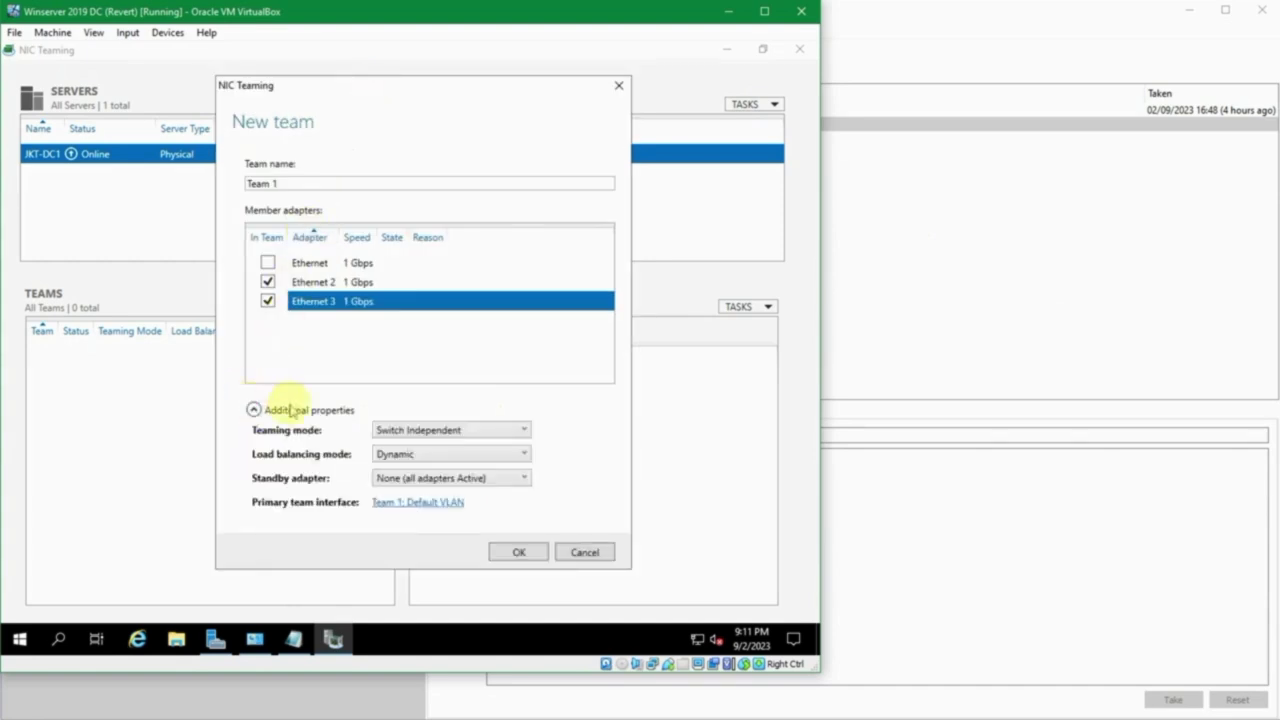
Try to create the team with LACP teaming mode and Dynamic load balancing
left_click(461, 432)
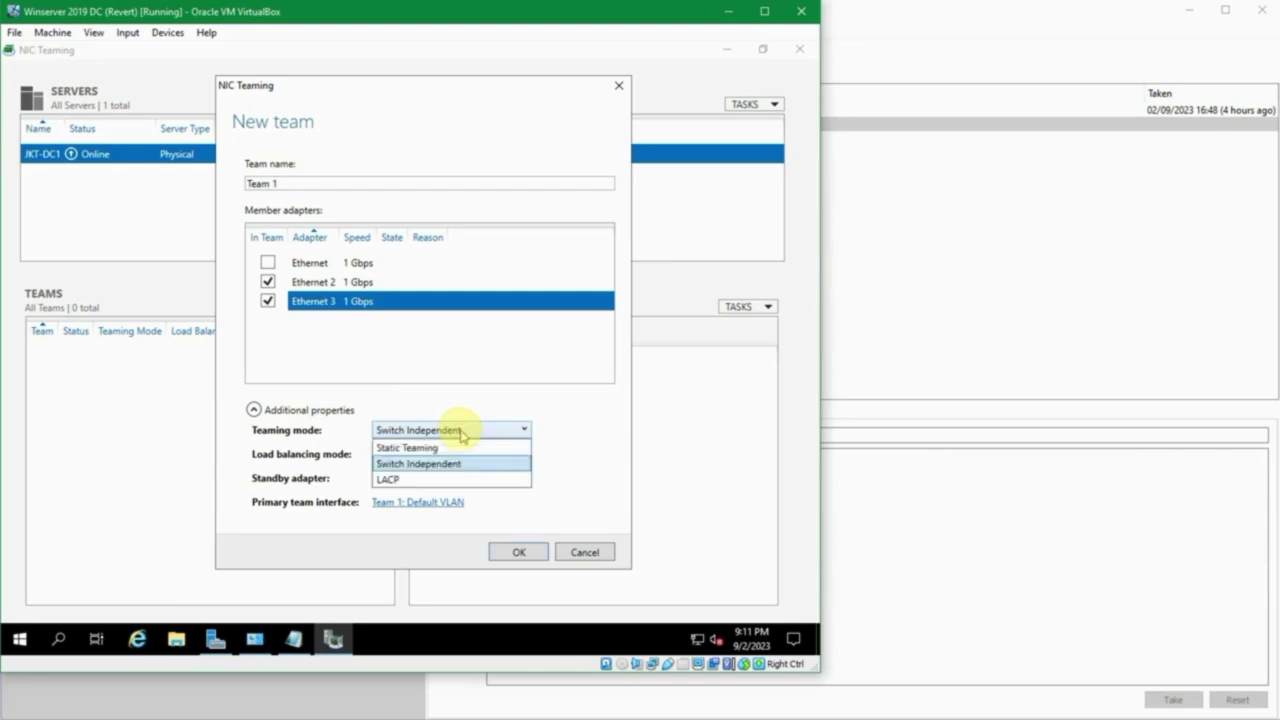
left_click(446, 478)
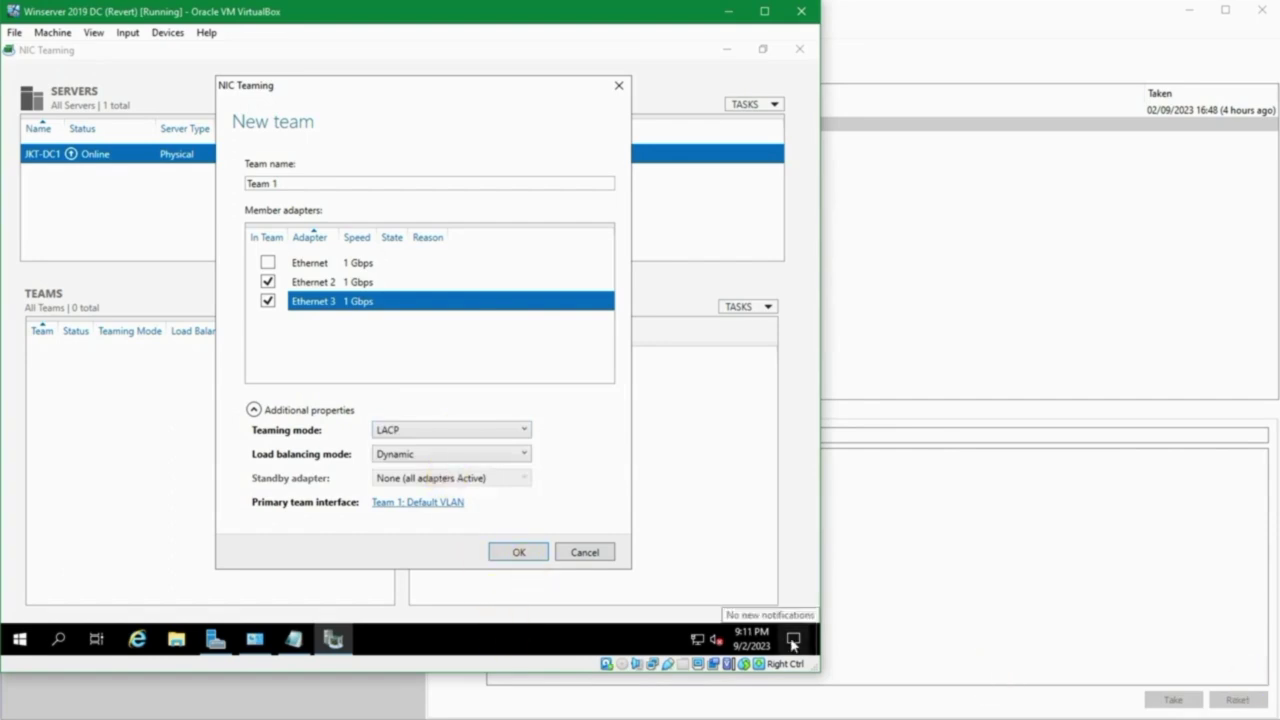
left_click(472, 454)
left_click(449, 504)
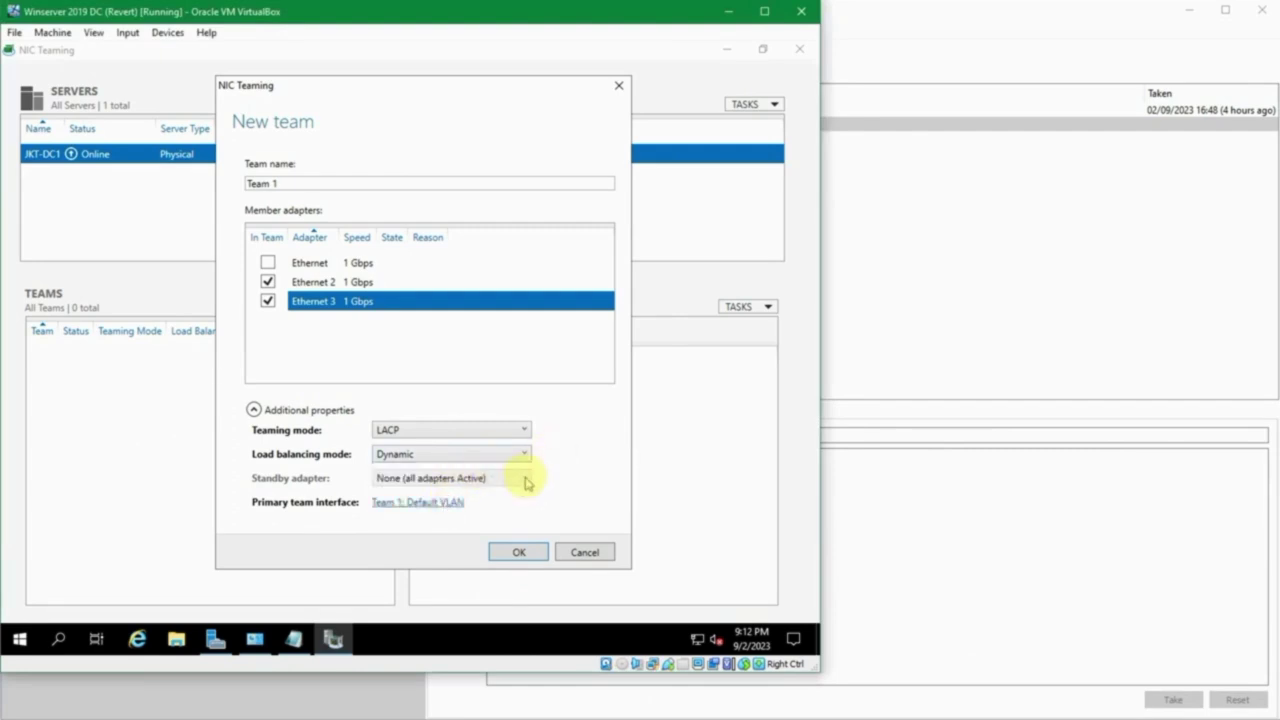
left_click(498, 553)
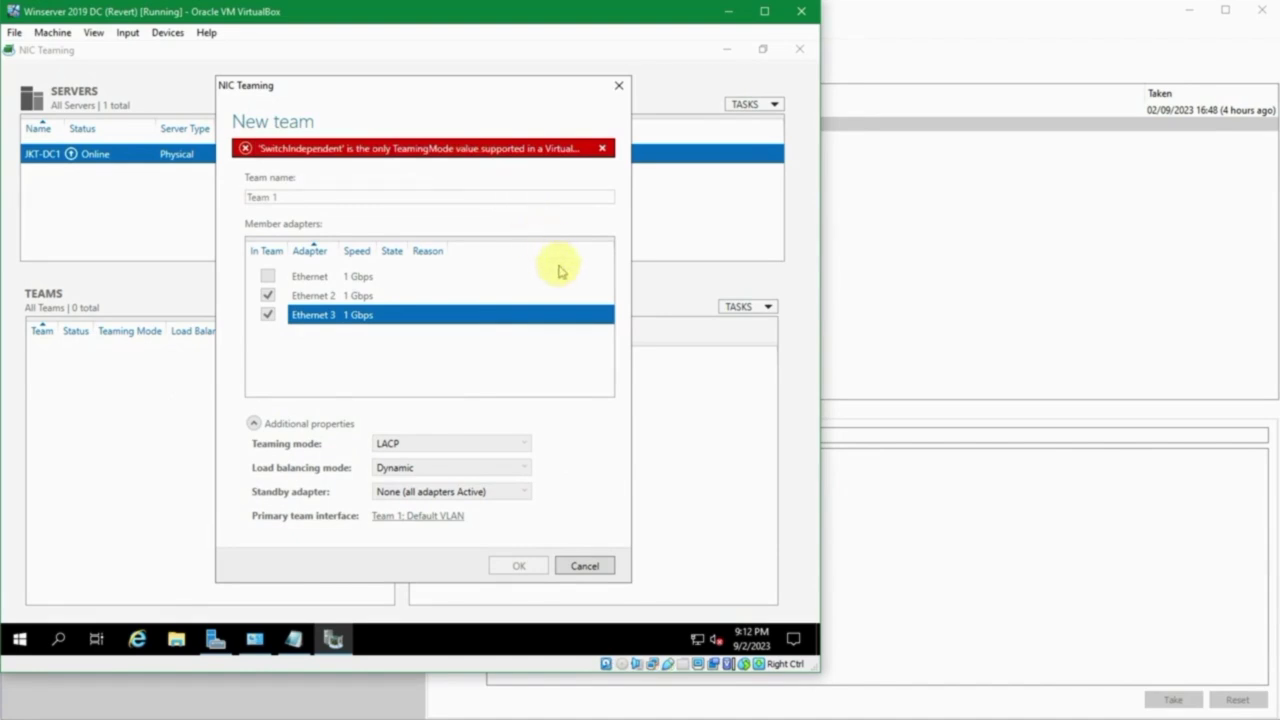
left_click(603, 148)
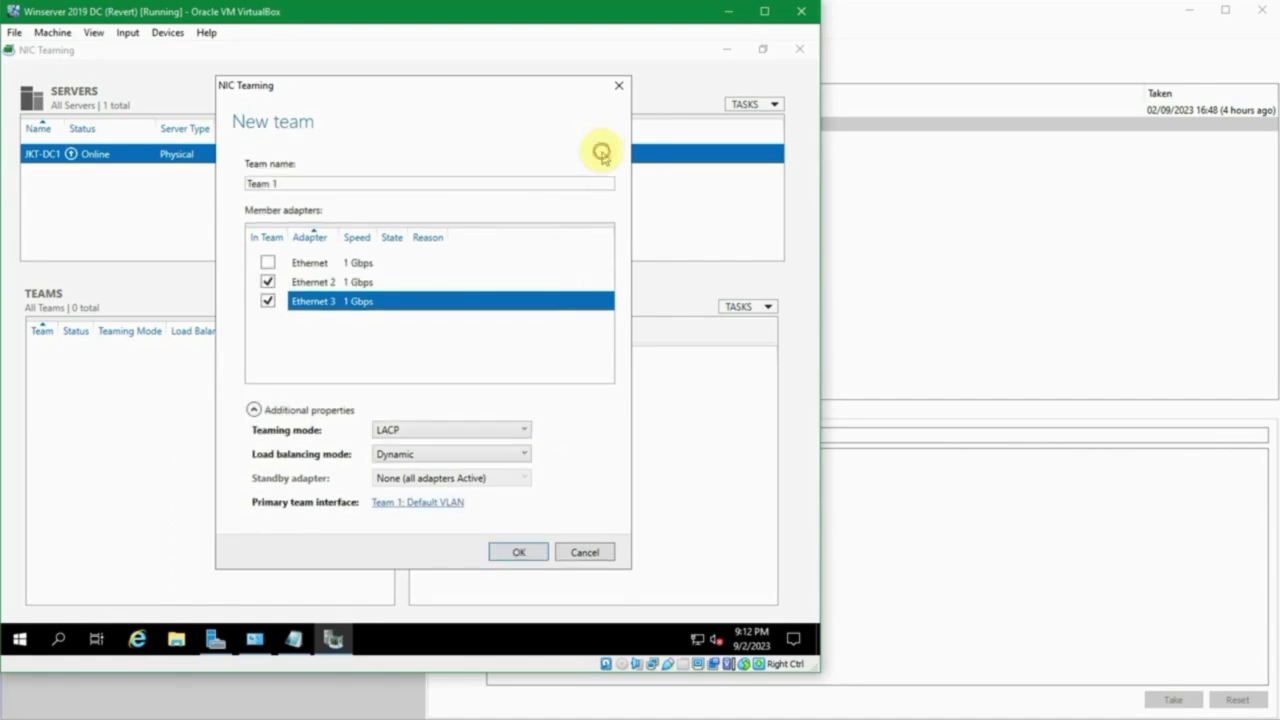
Set the teaming mode to Switch Independent and load balancing to Address Hash, and create the team
left_click(507, 427)
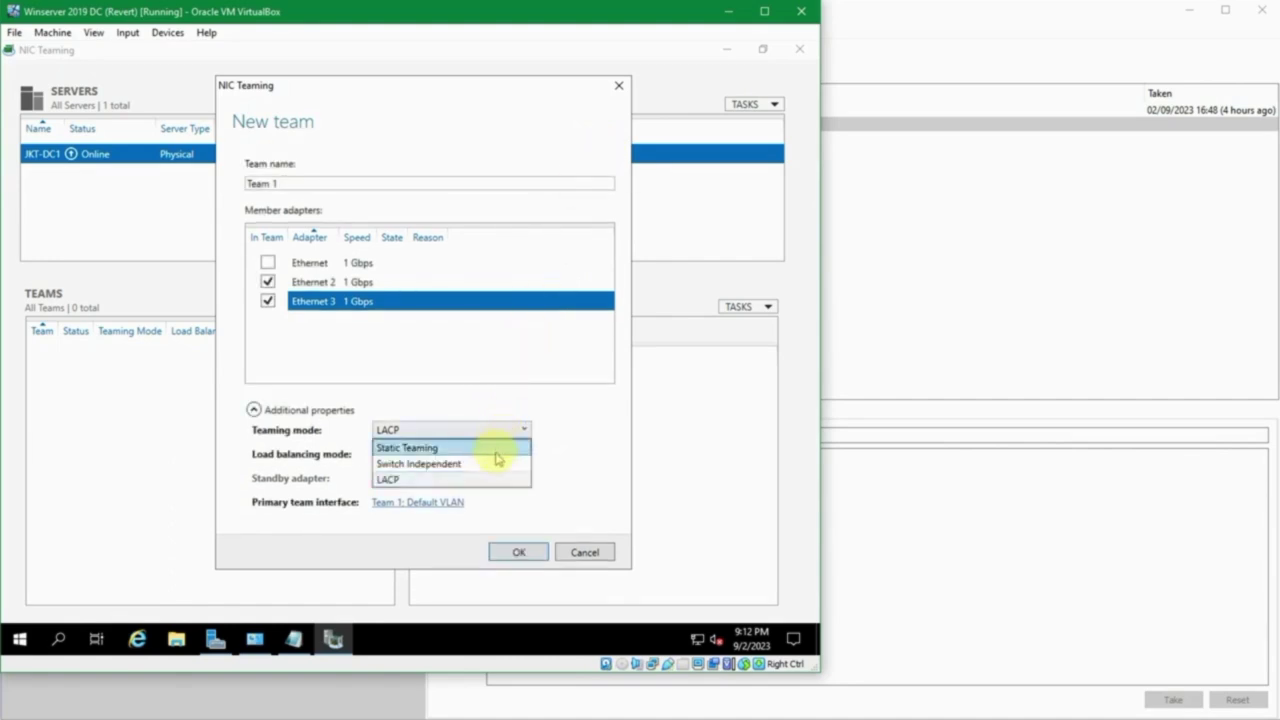
left_click(495, 459)
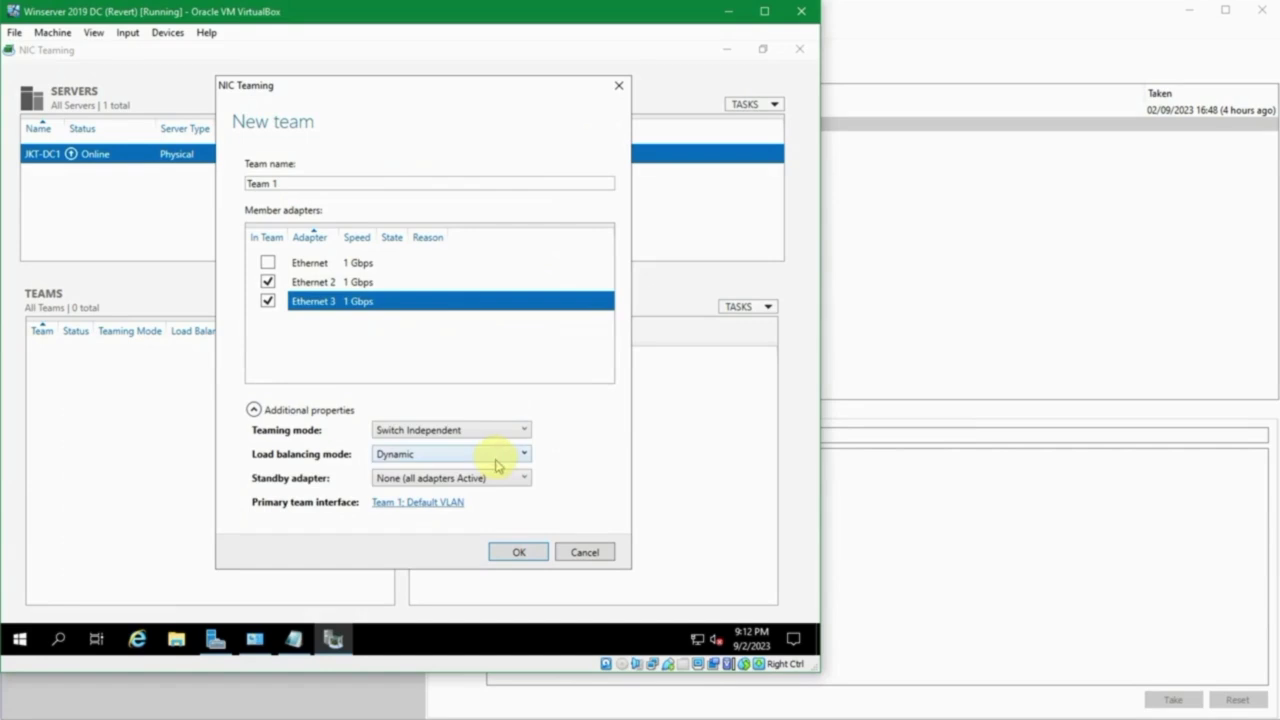
left_click(500, 458)
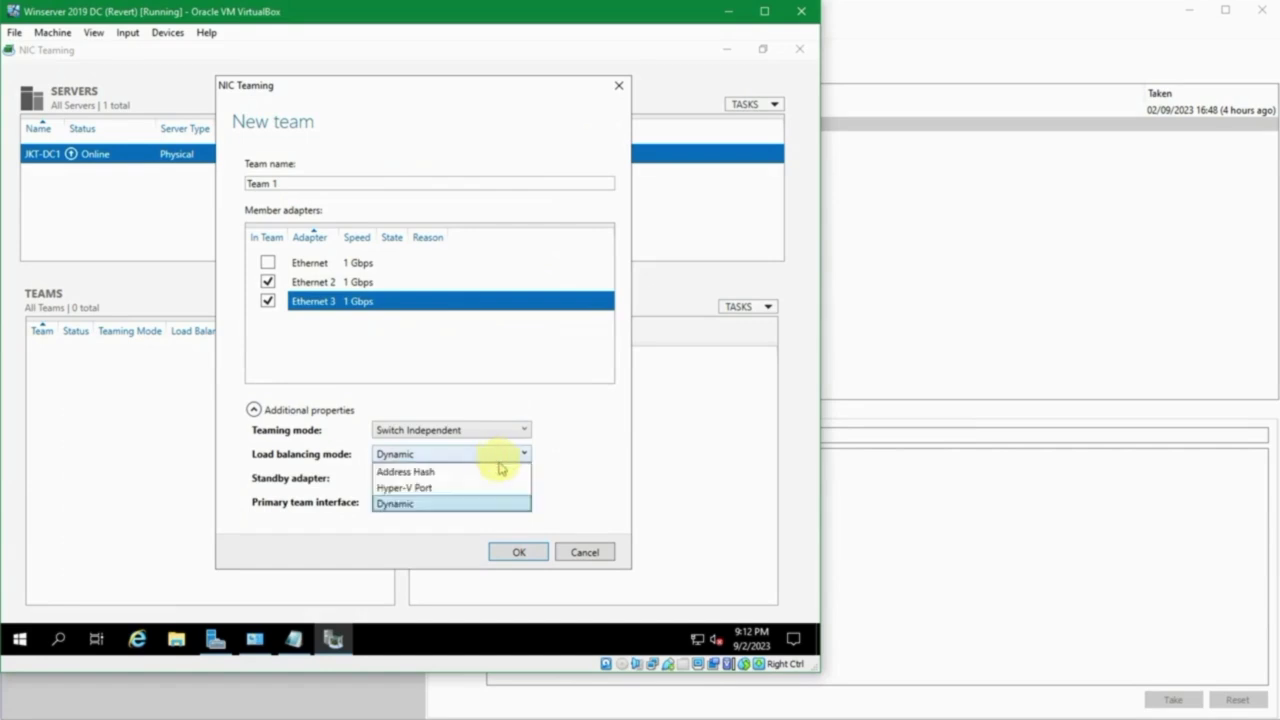
left_click(500, 471)
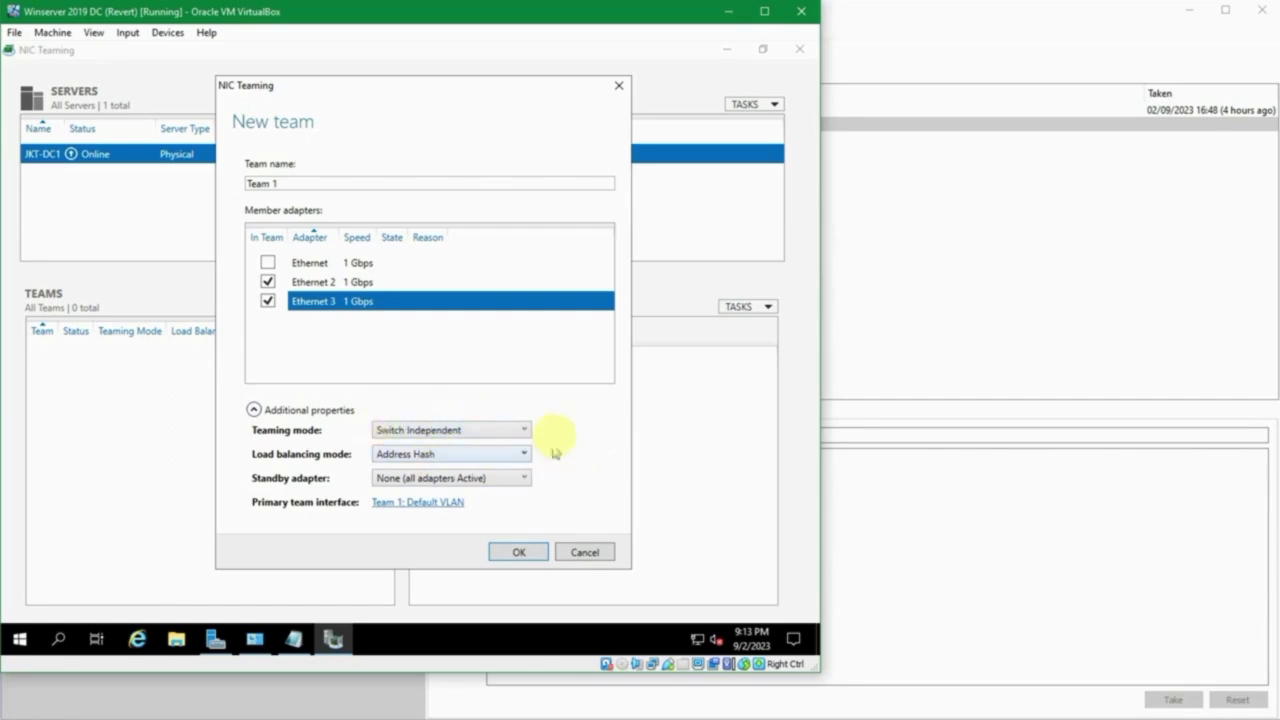
left_click(521, 552)
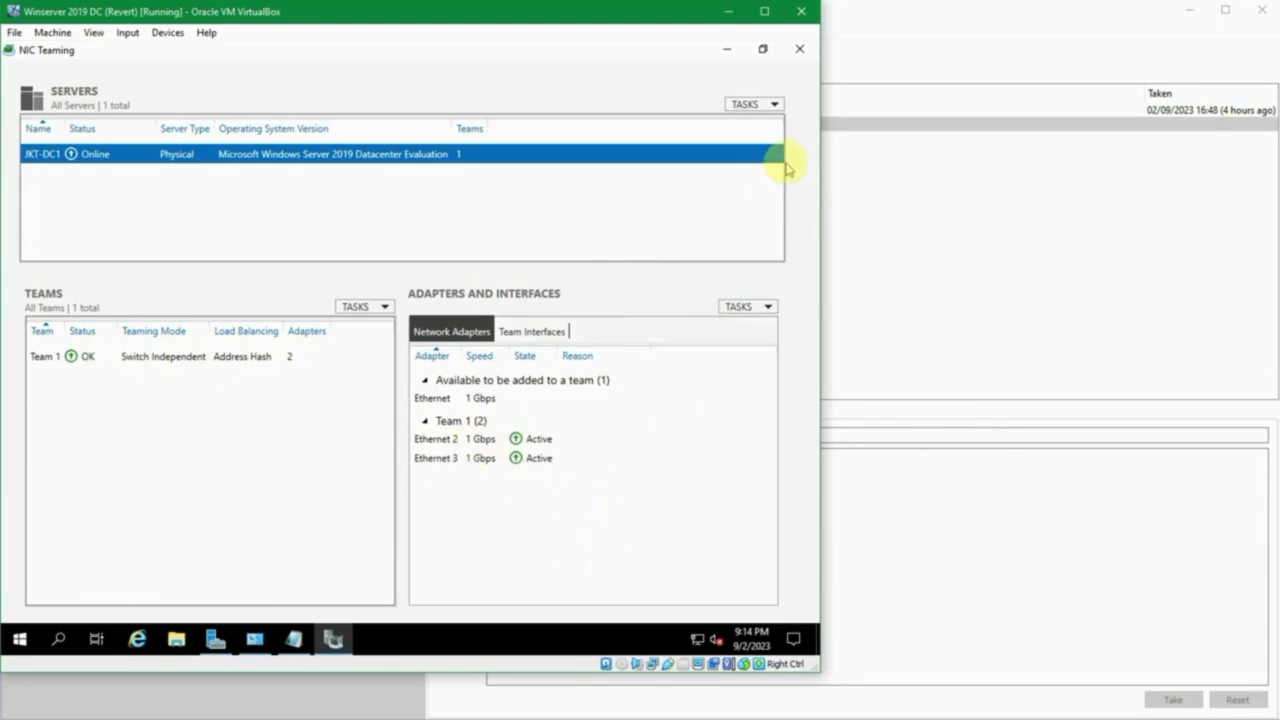
Close NIC Teaming and check the new team in the refreshed Local Server properties and the Network and Sharing Center
left_click(800, 48)
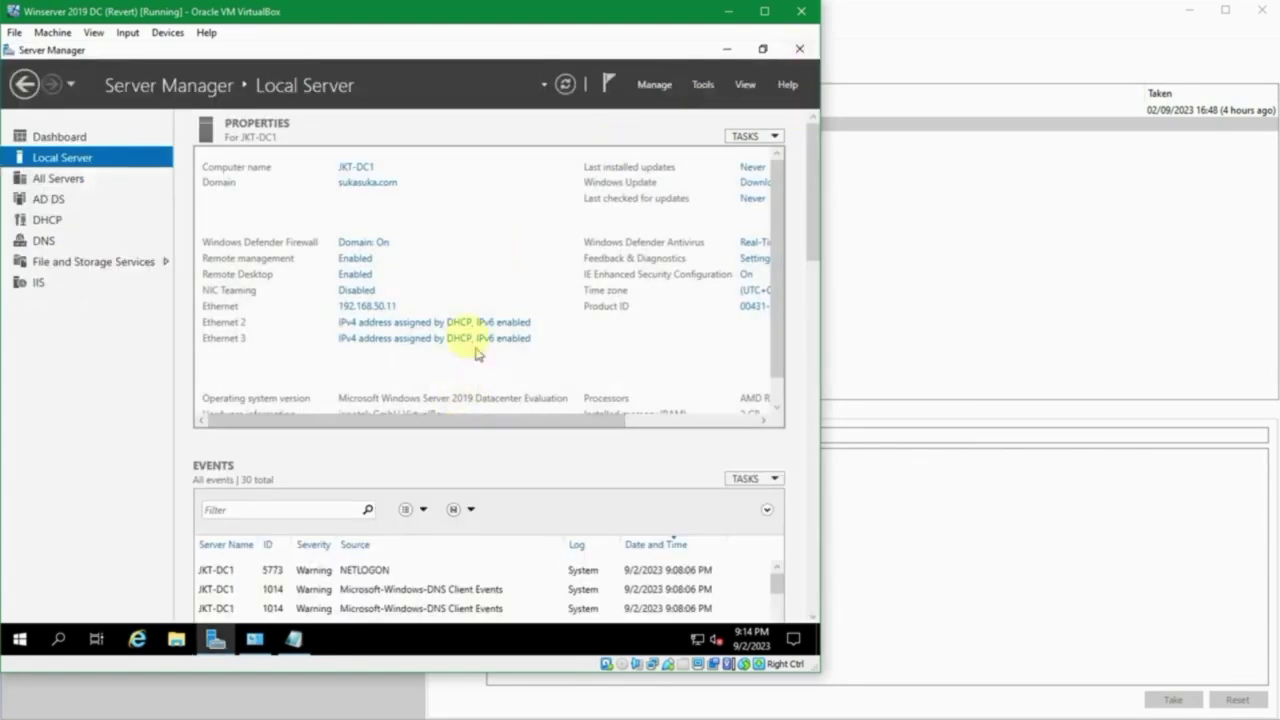
left_click(567, 85)
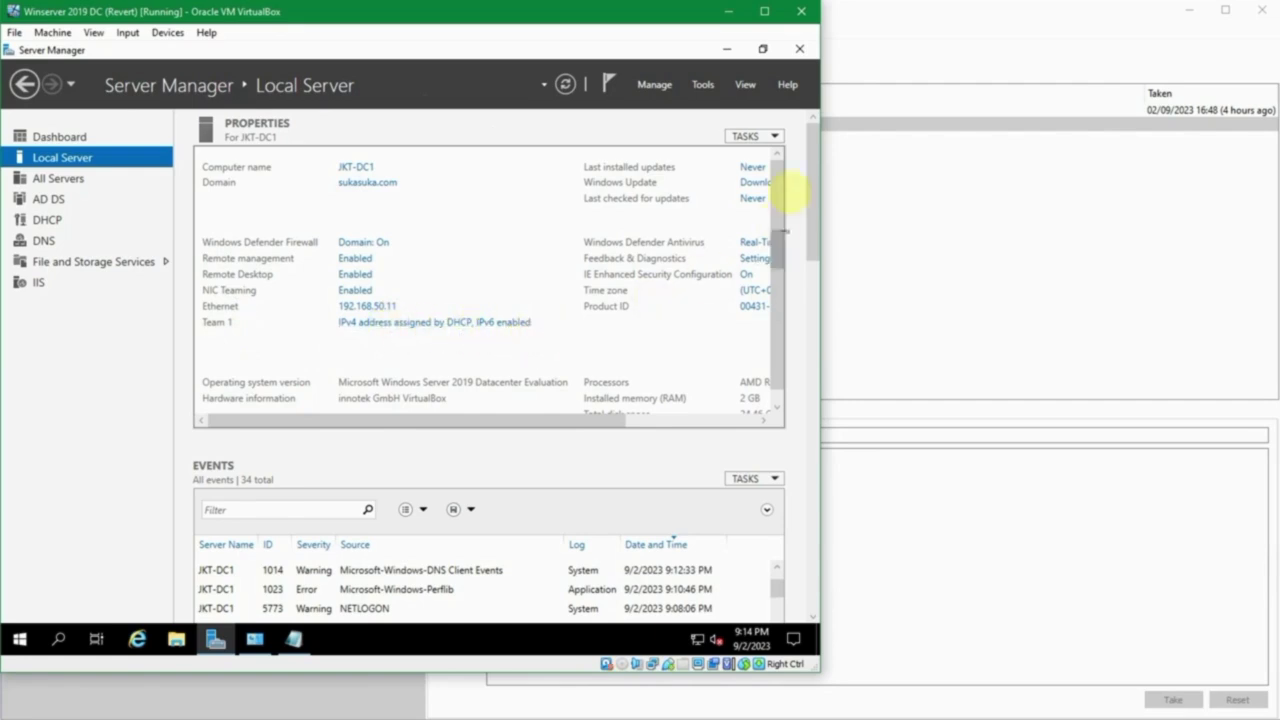
left_click(258, 638)
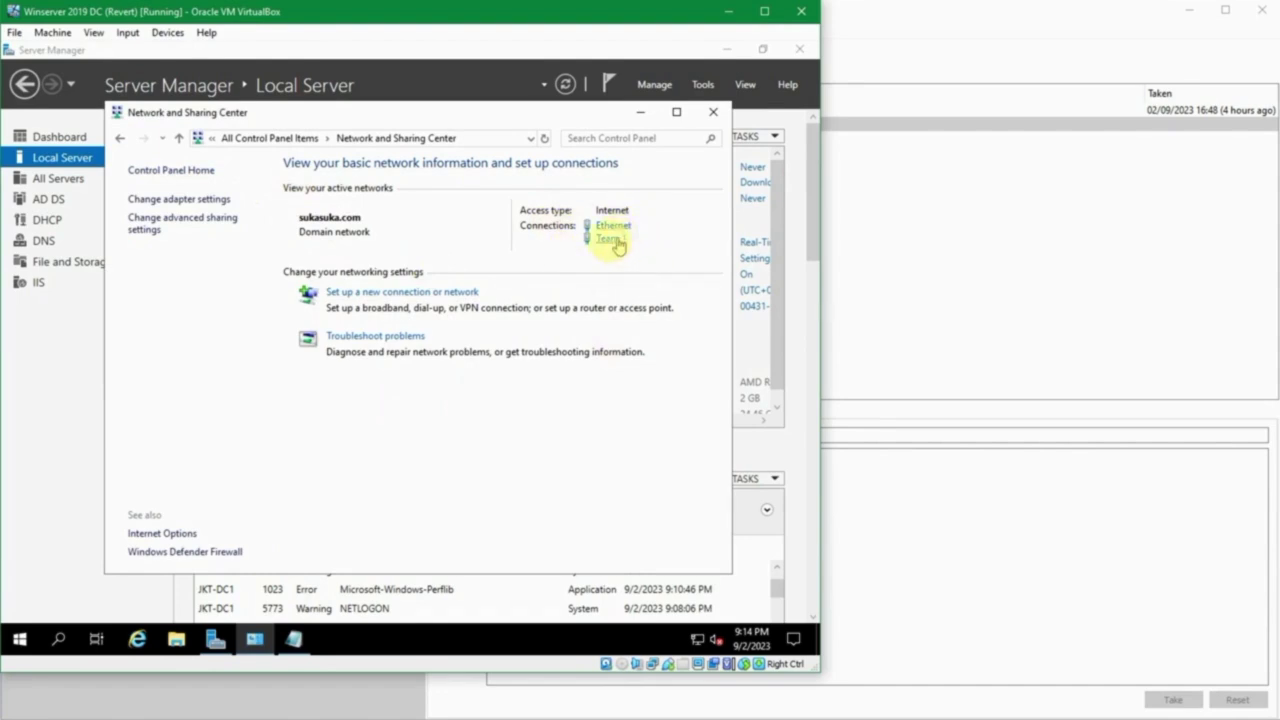
Open the network adapter settings and inspect Ethernet 2's status and connection details
left_click(205, 203)
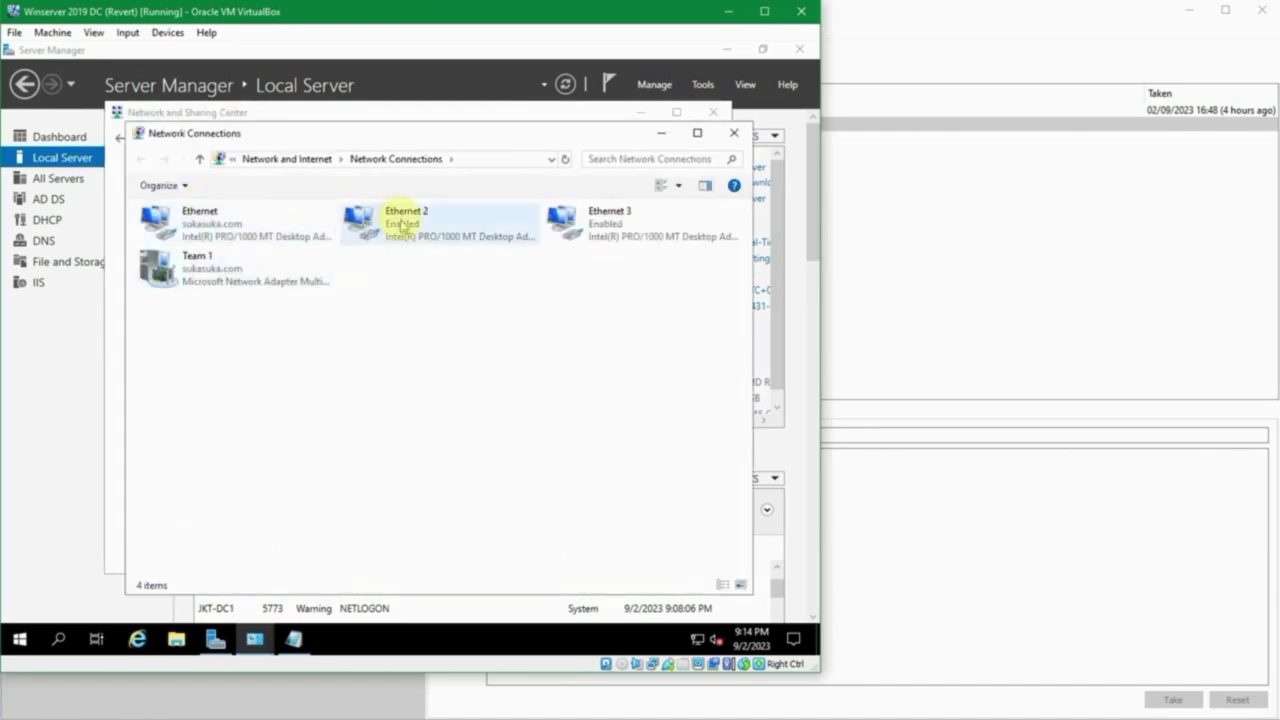
left_click(403, 226)
left_click(593, 211)
double_click(415, 236)
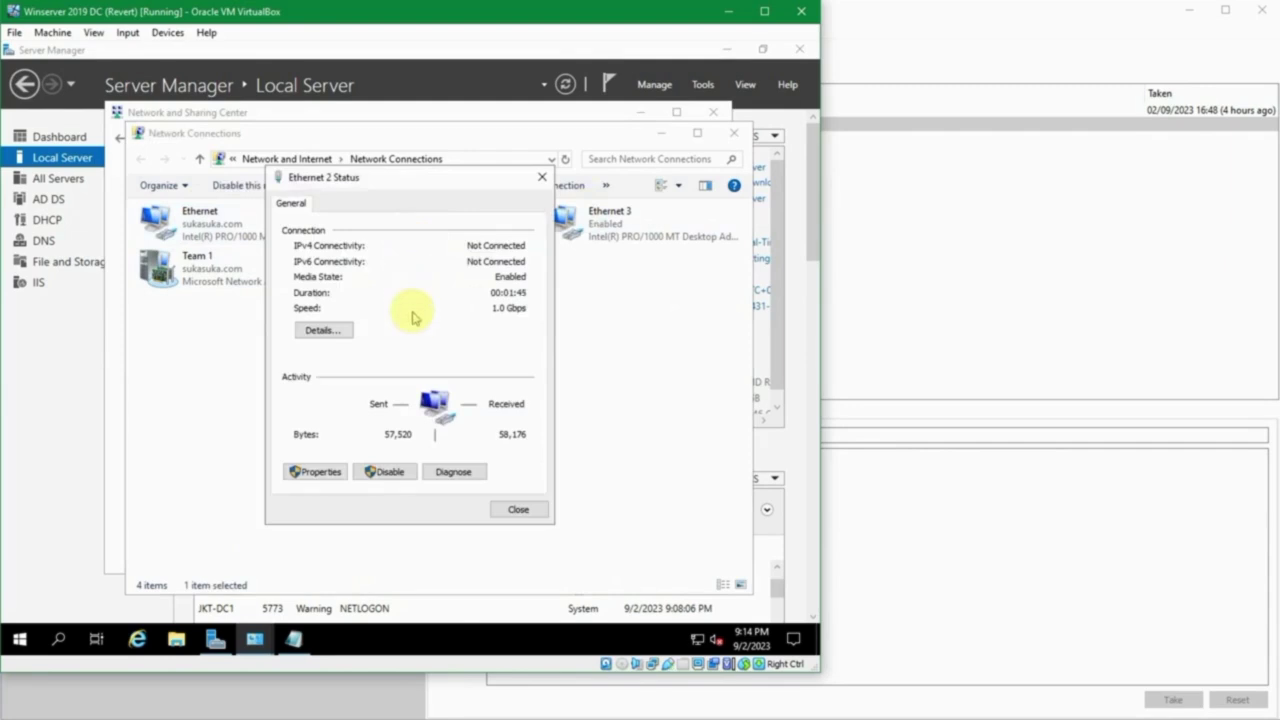
left_click(343, 330)
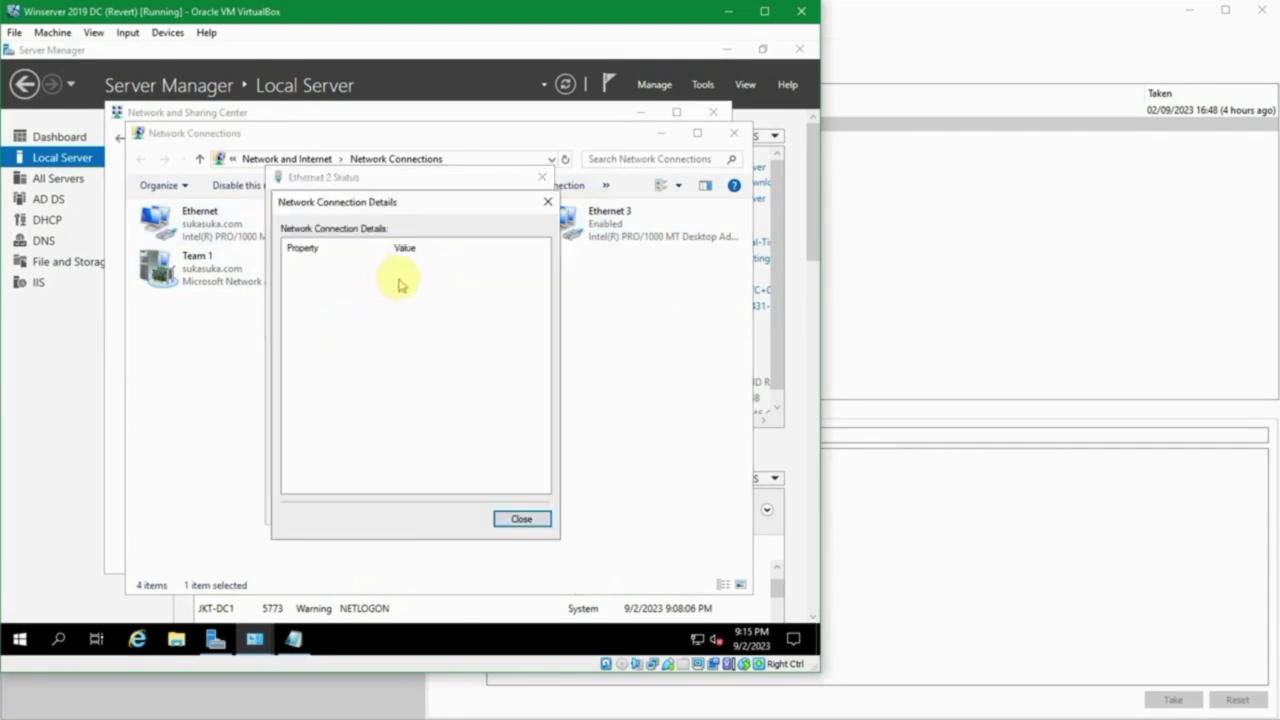
left_click(514, 521)
Try to enable Internet Protocol Version 4 on Ethernet 2 and open its properties, then discard the change and close the adapter's status
left_click(316, 471)
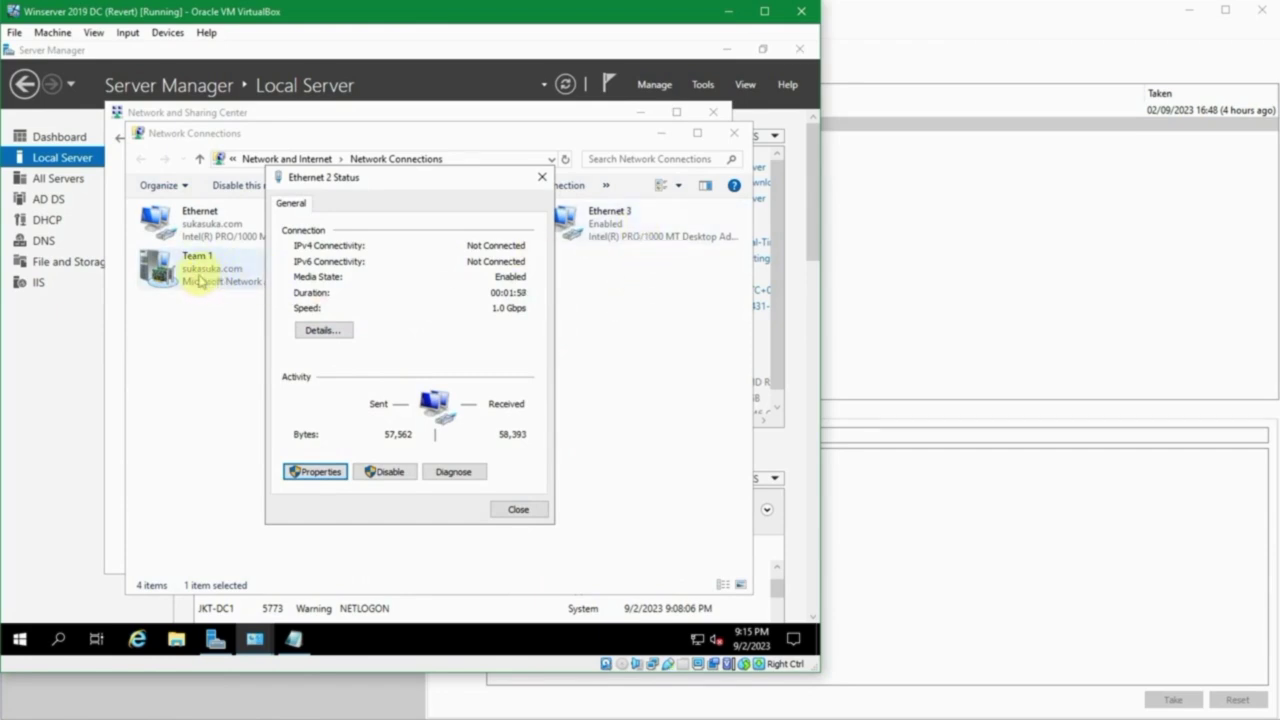
left_click(318, 472)
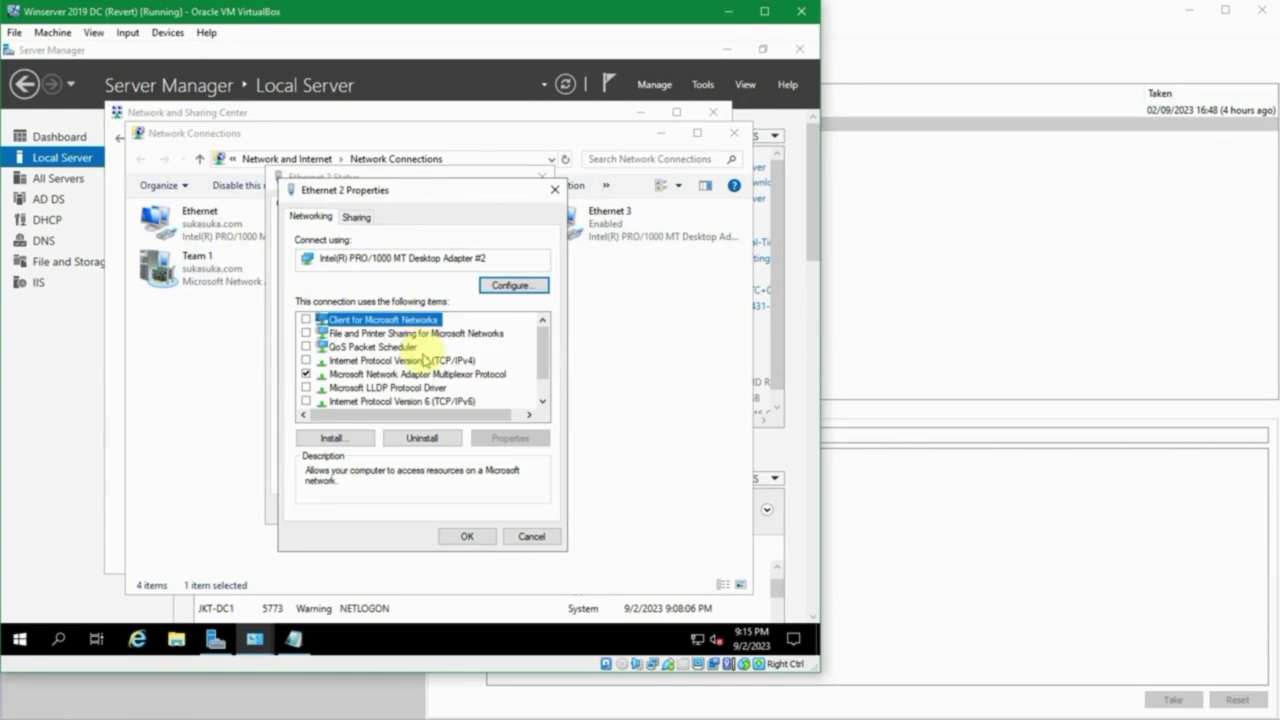
left_click(425, 360)
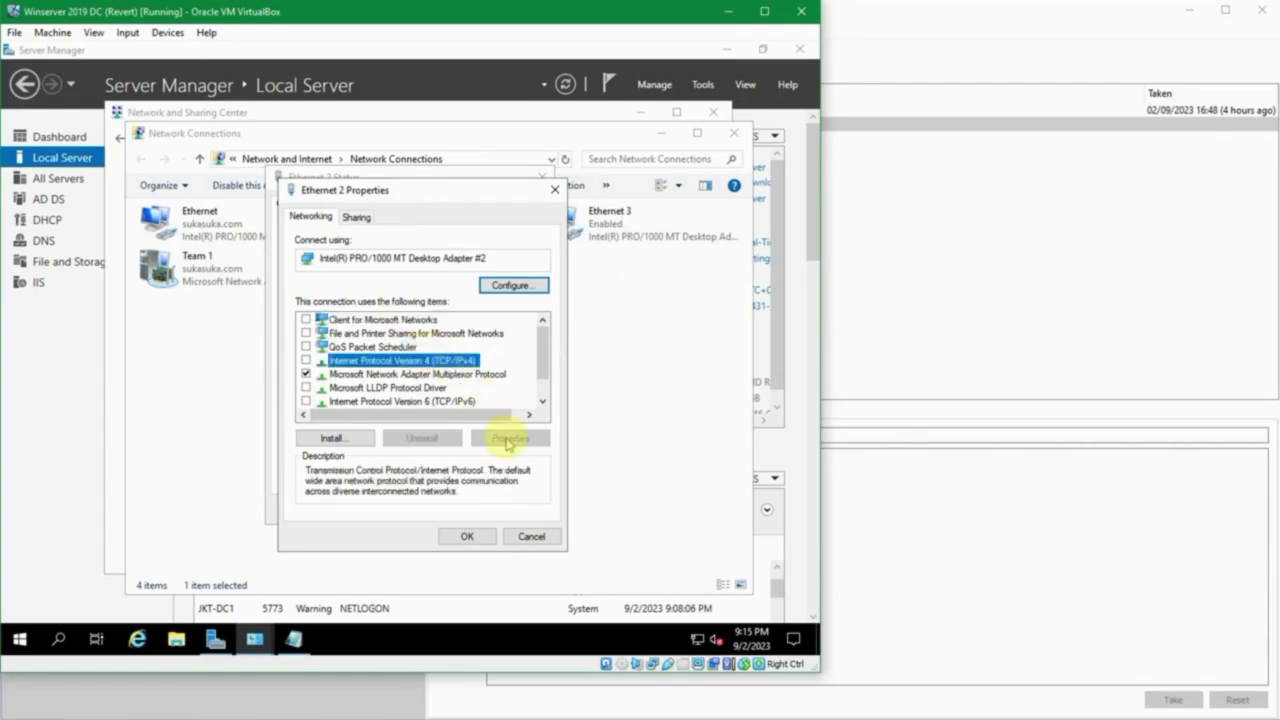
left_click(306, 361)
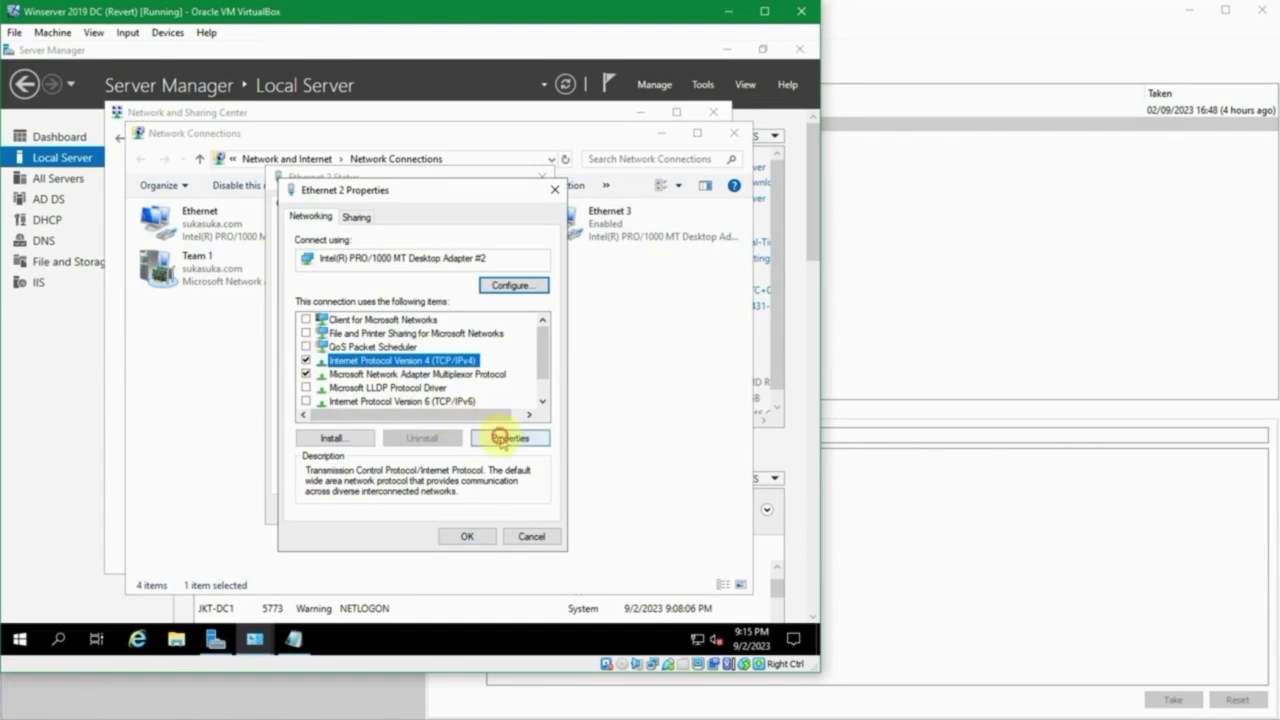
left_click(504, 440)
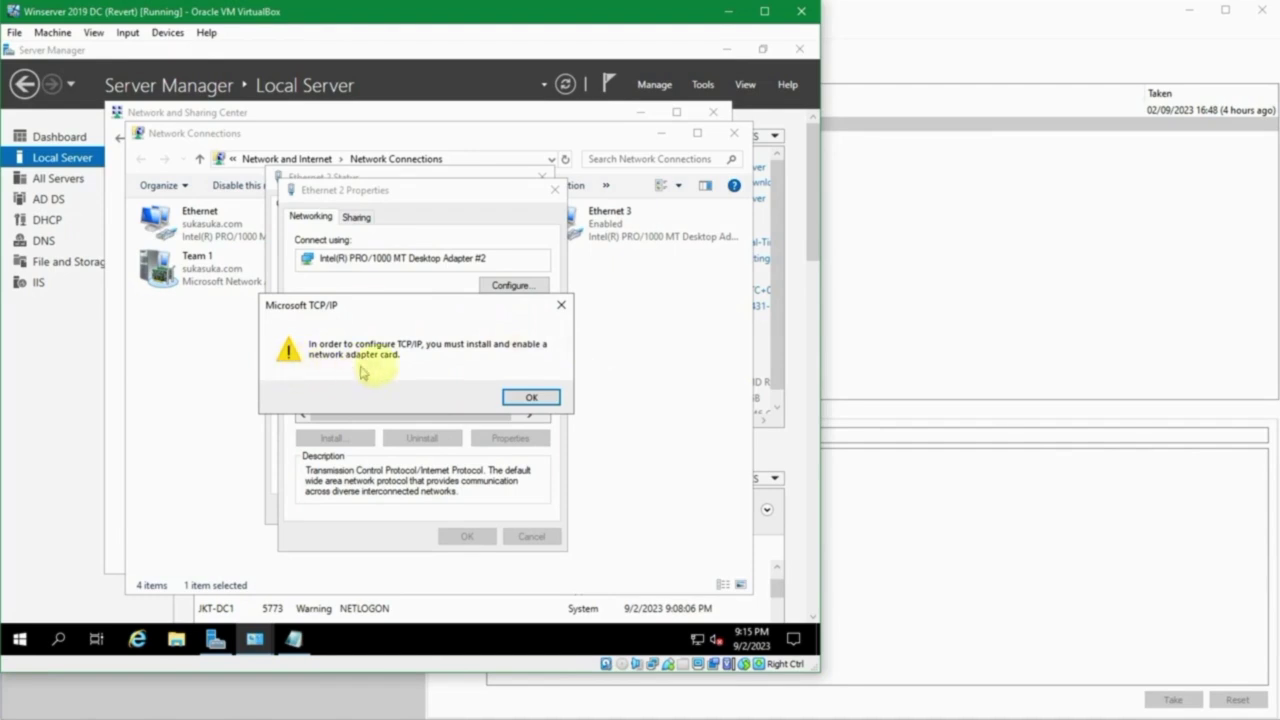
left_click(533, 398)
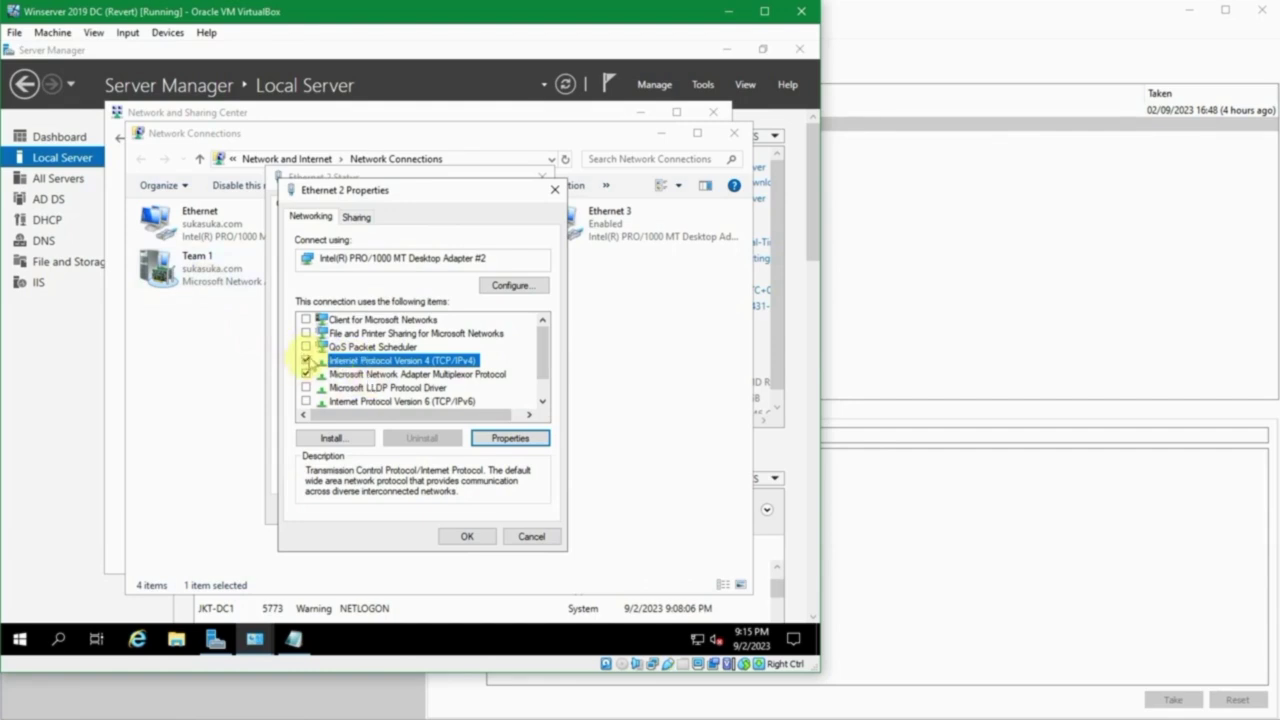
left_click(306, 360)
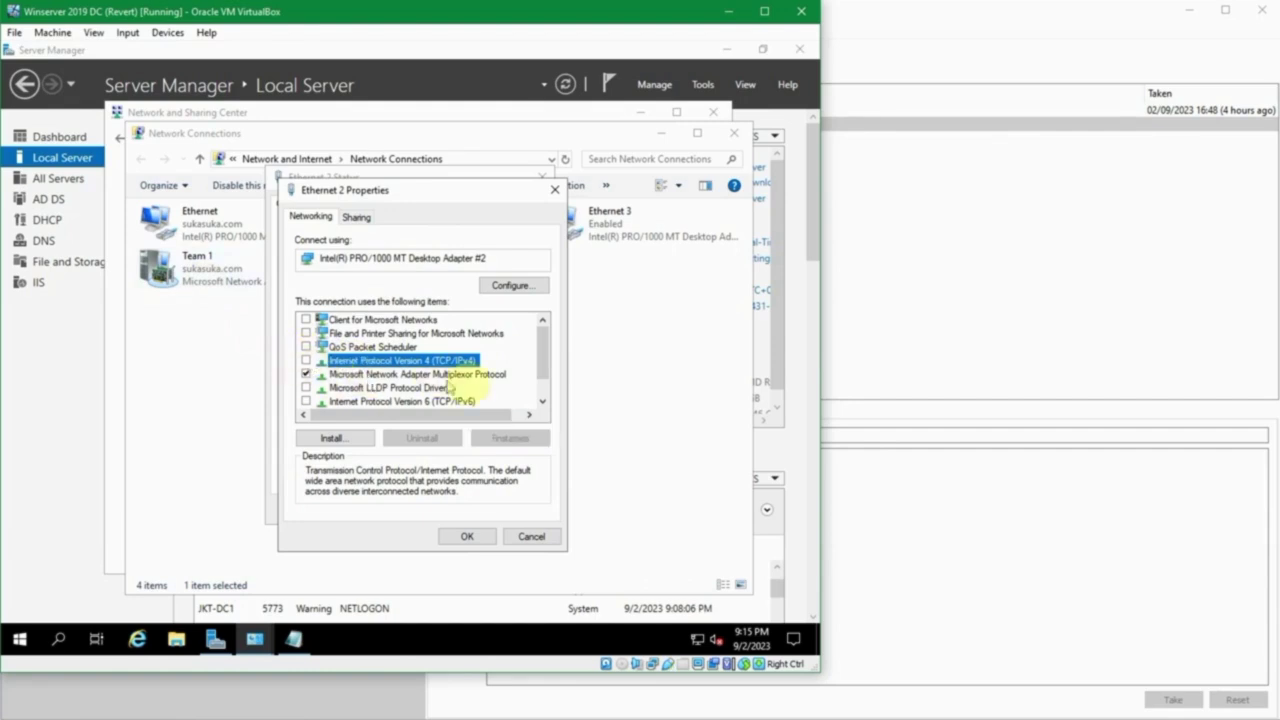
left_click(530, 537)
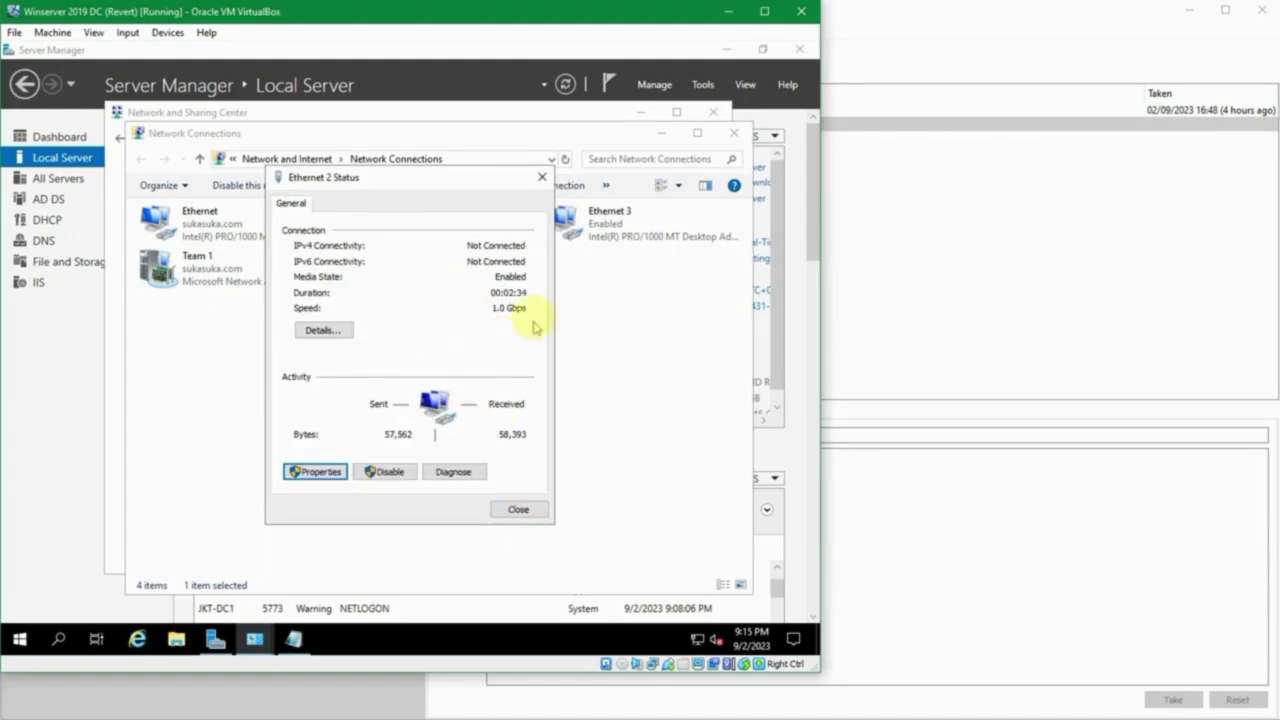
left_click(516, 510)
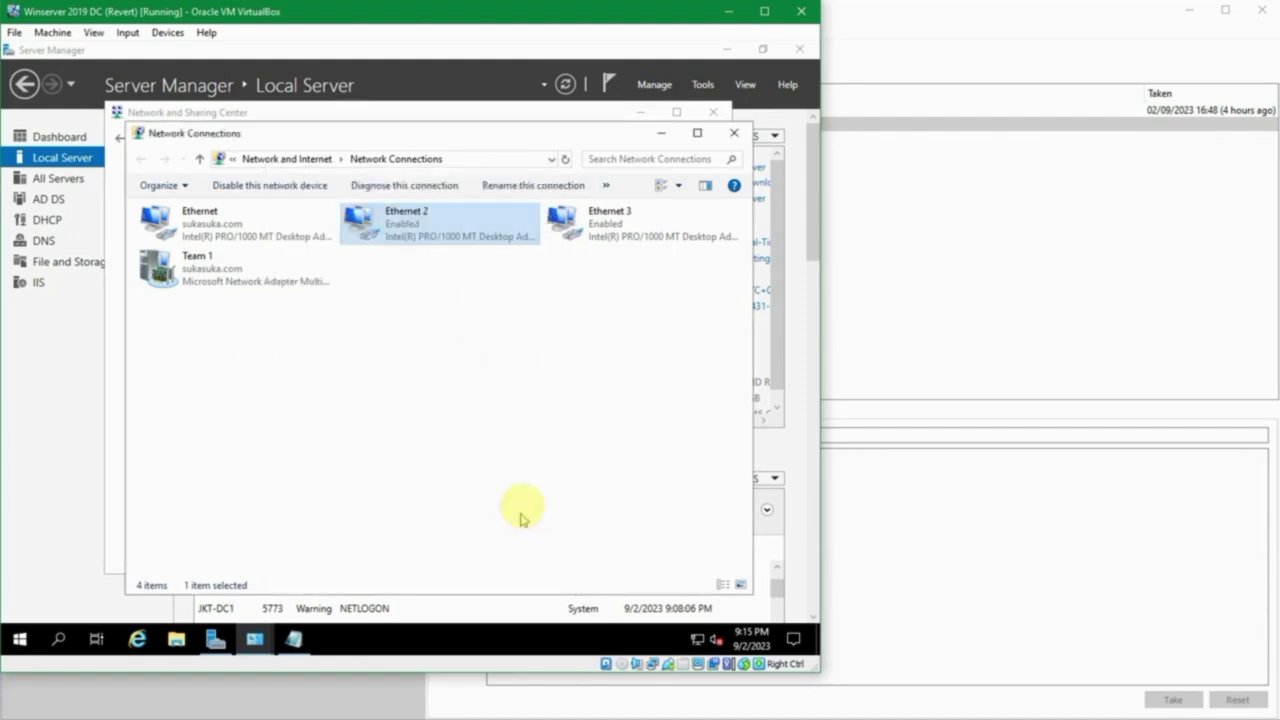
Inspect Ethernet 3's status and connection details, then close them
double_click(613, 234)
left_click(322, 328)
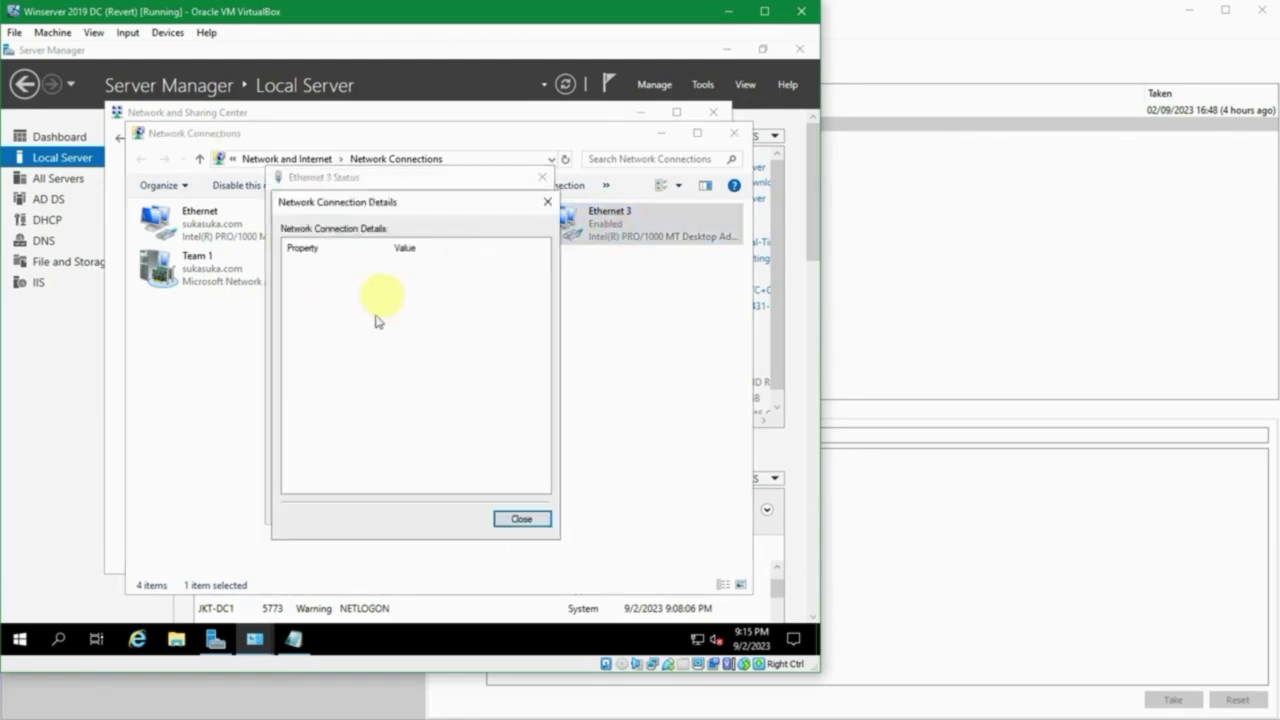
left_click(521, 518)
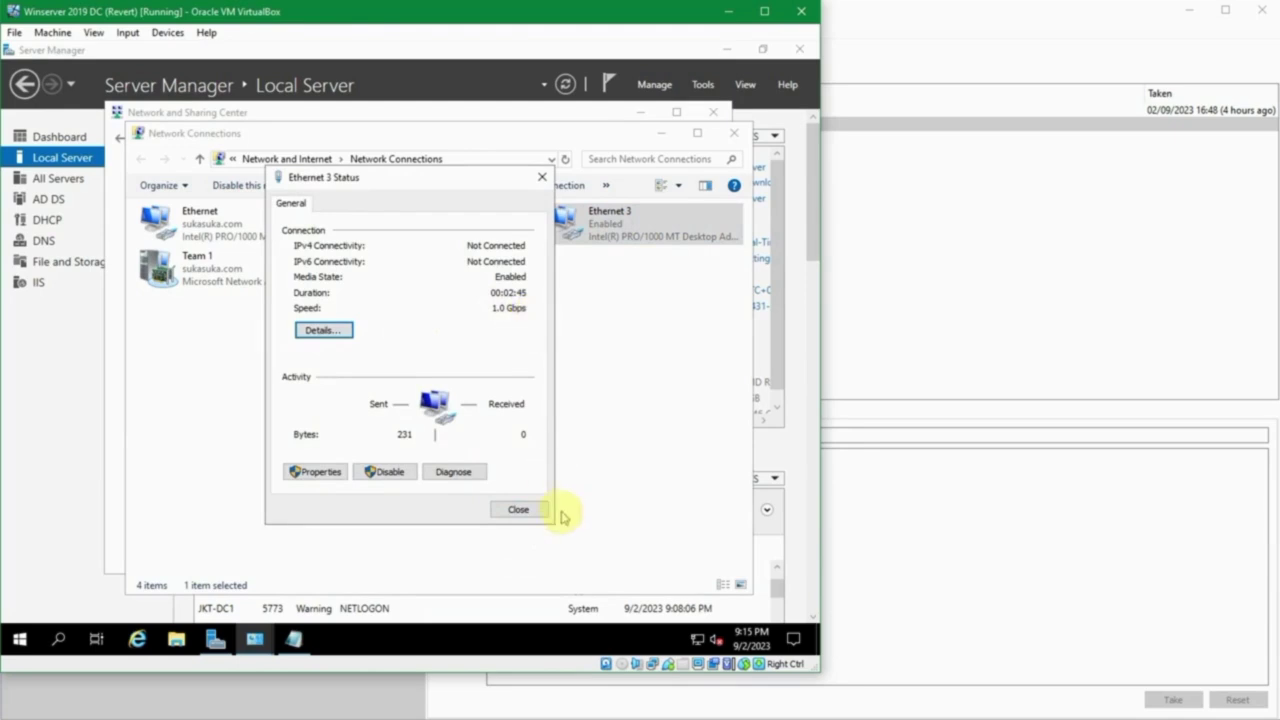
left_click(528, 509)
Check Team 1's speed and examine the IPv4 and physical addresses in its connection details
left_click(224, 279)
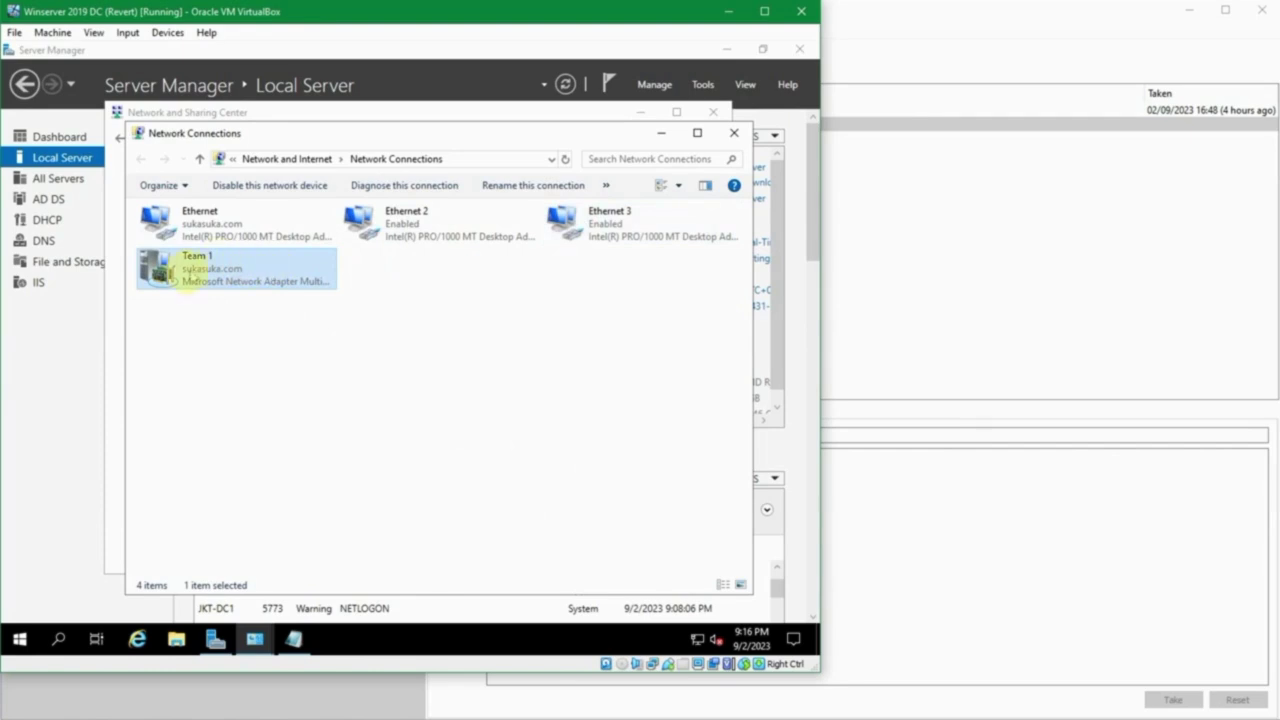
double_click(219, 277)
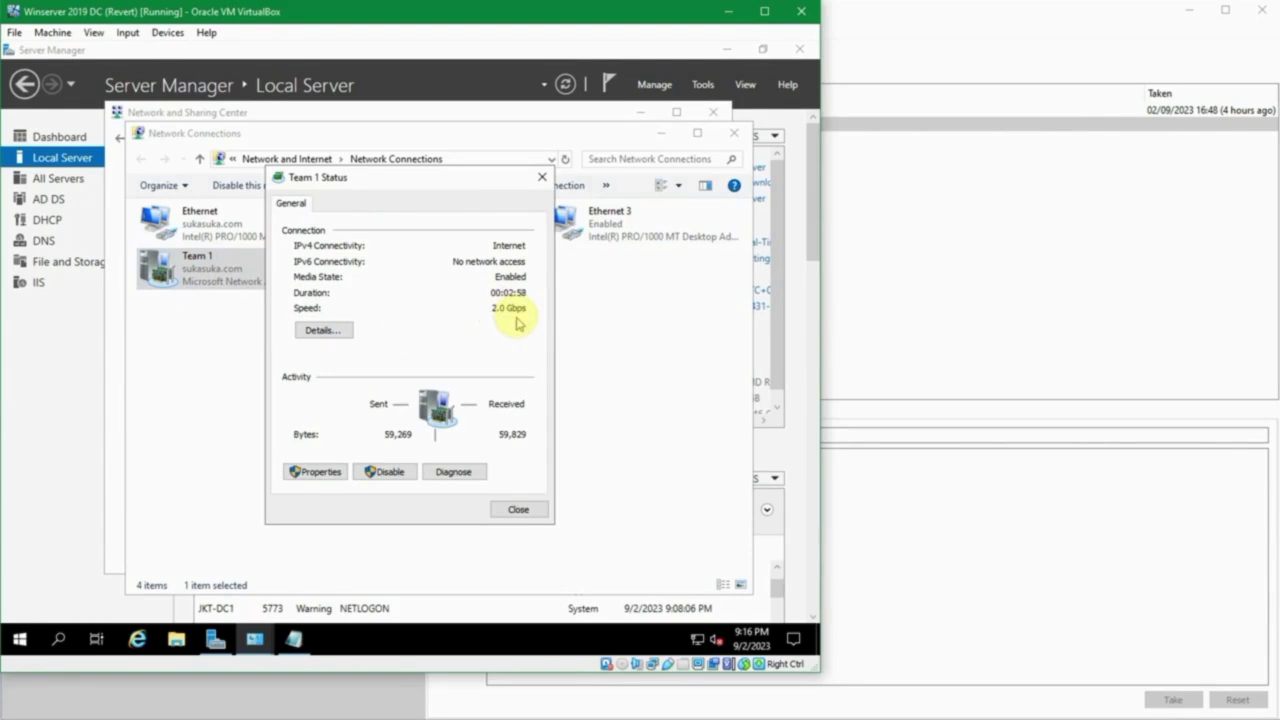
left_click_drag(445, 180, 500, 255)
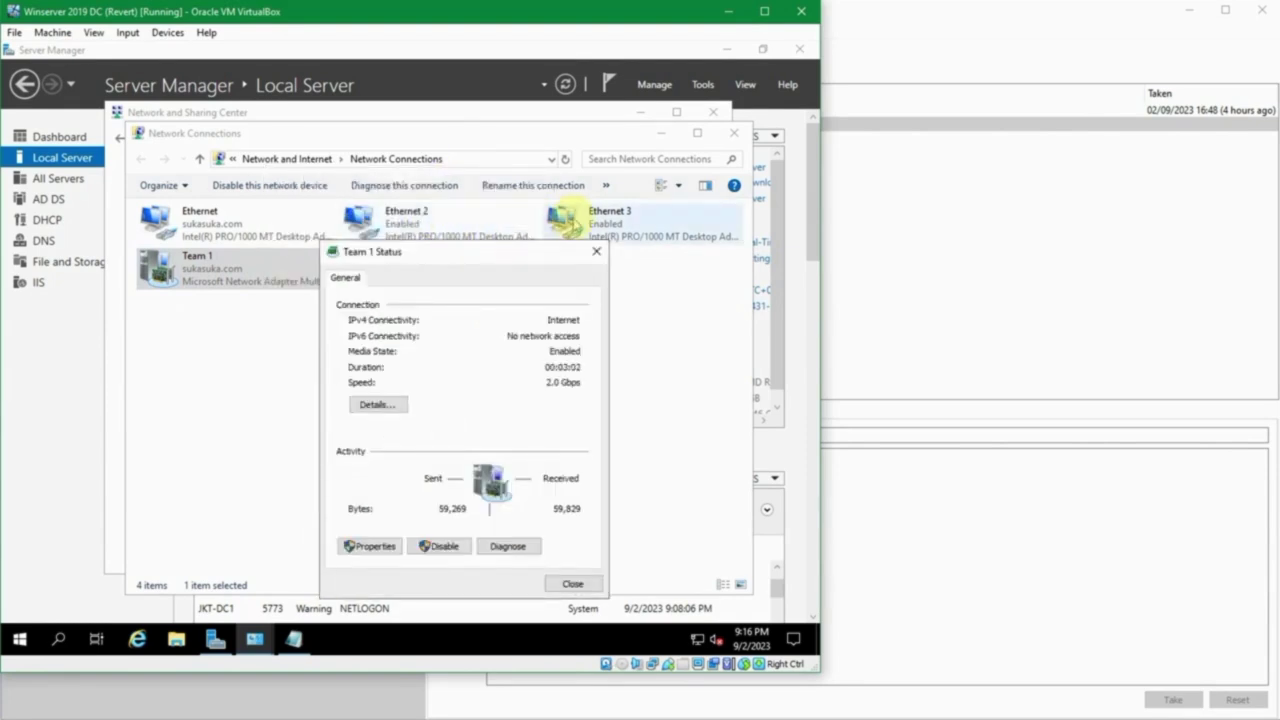
left_click_drag(530, 255, 504, 180)
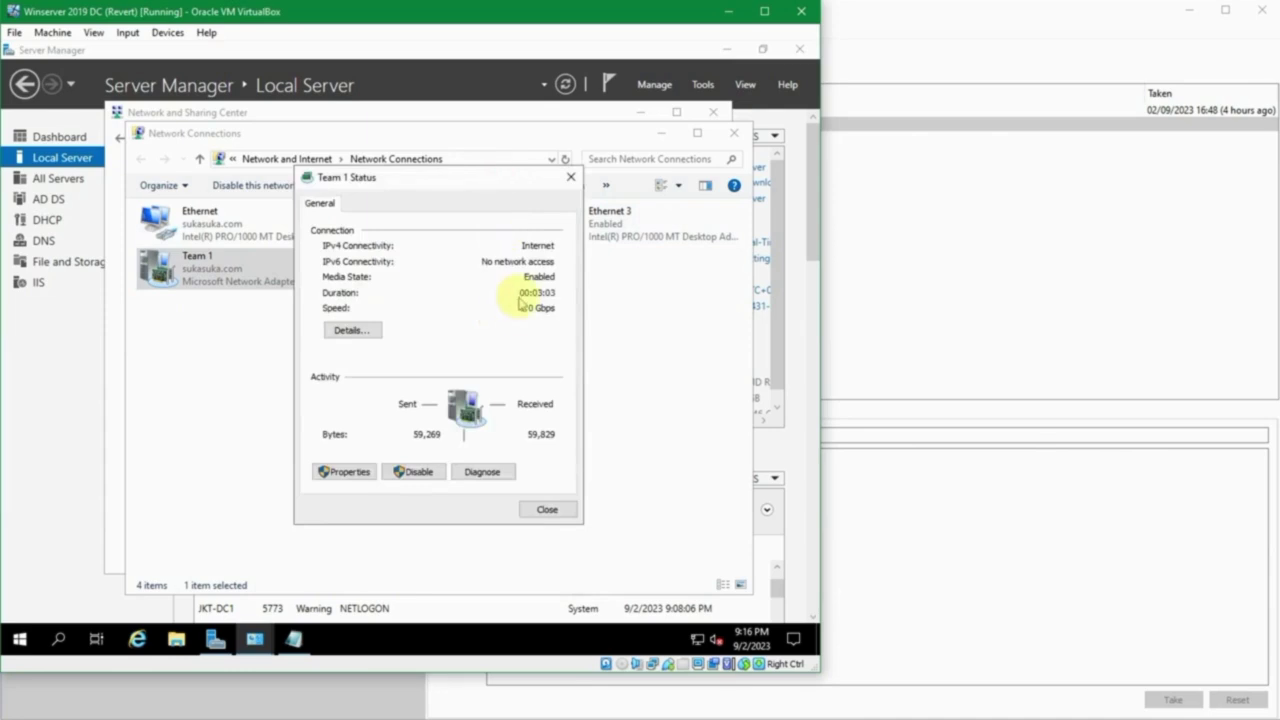
left_click(370, 330)
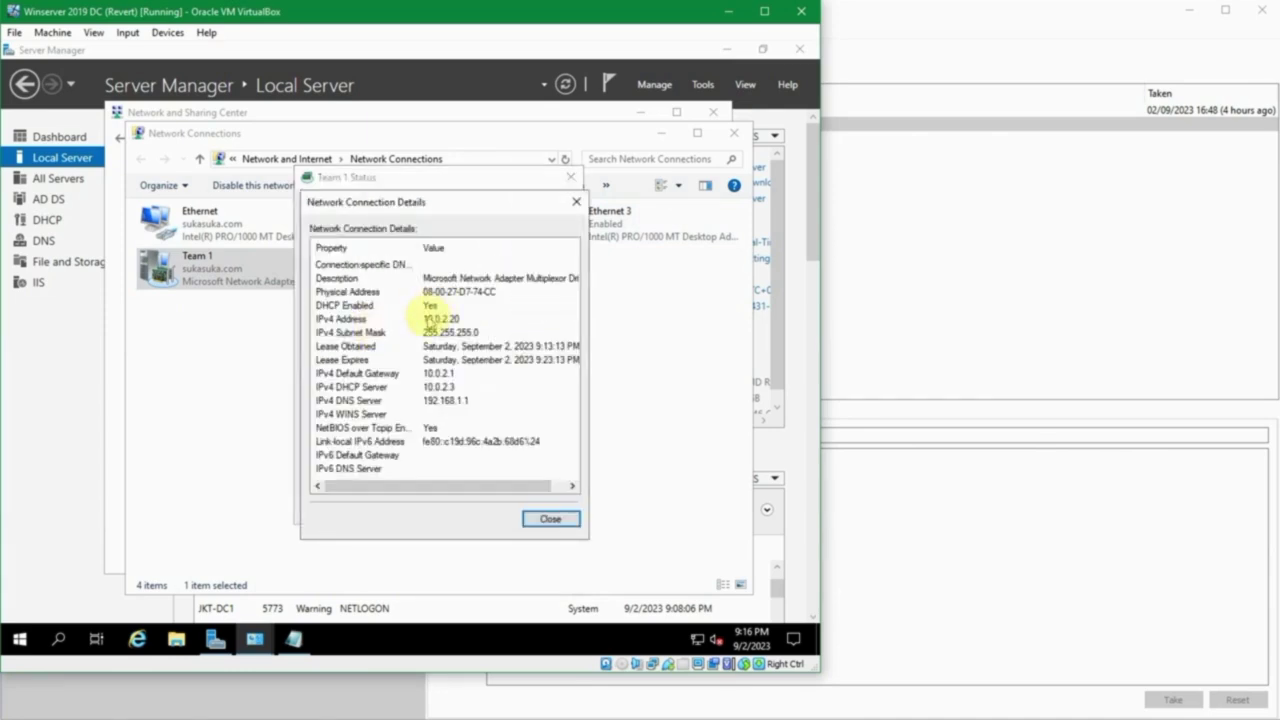
left_click(428, 318)
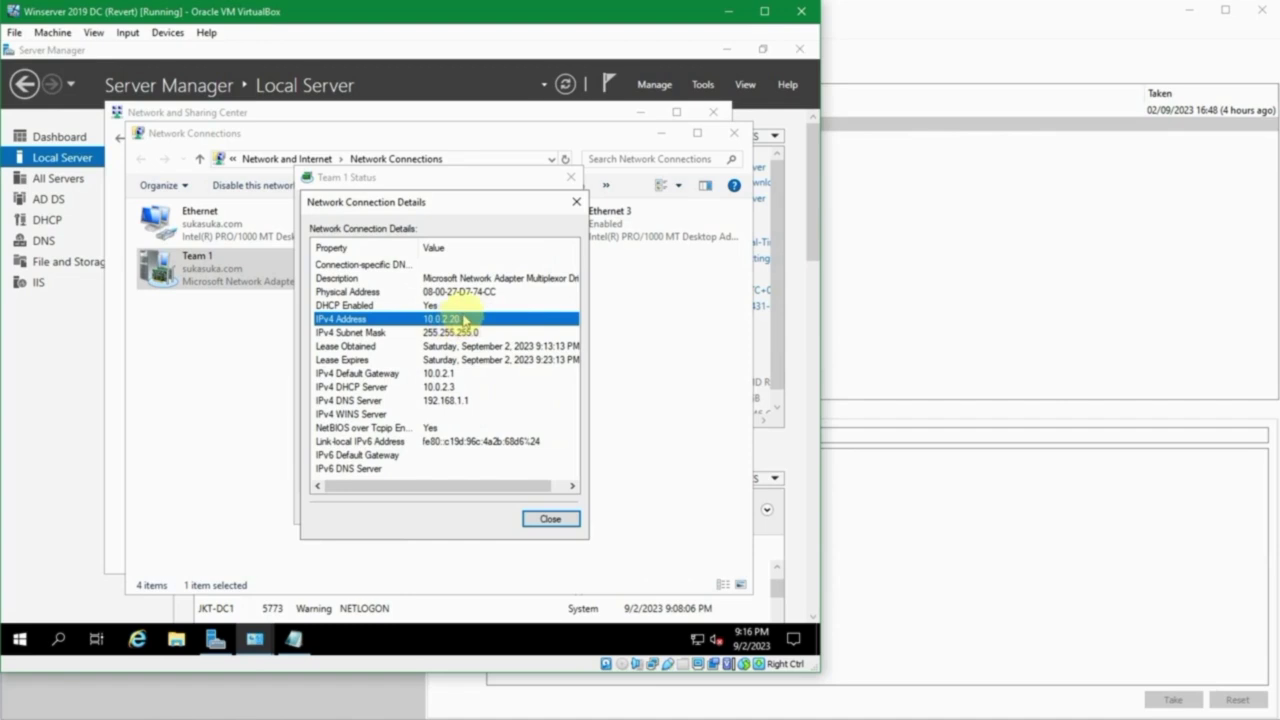
left_click(484, 292)
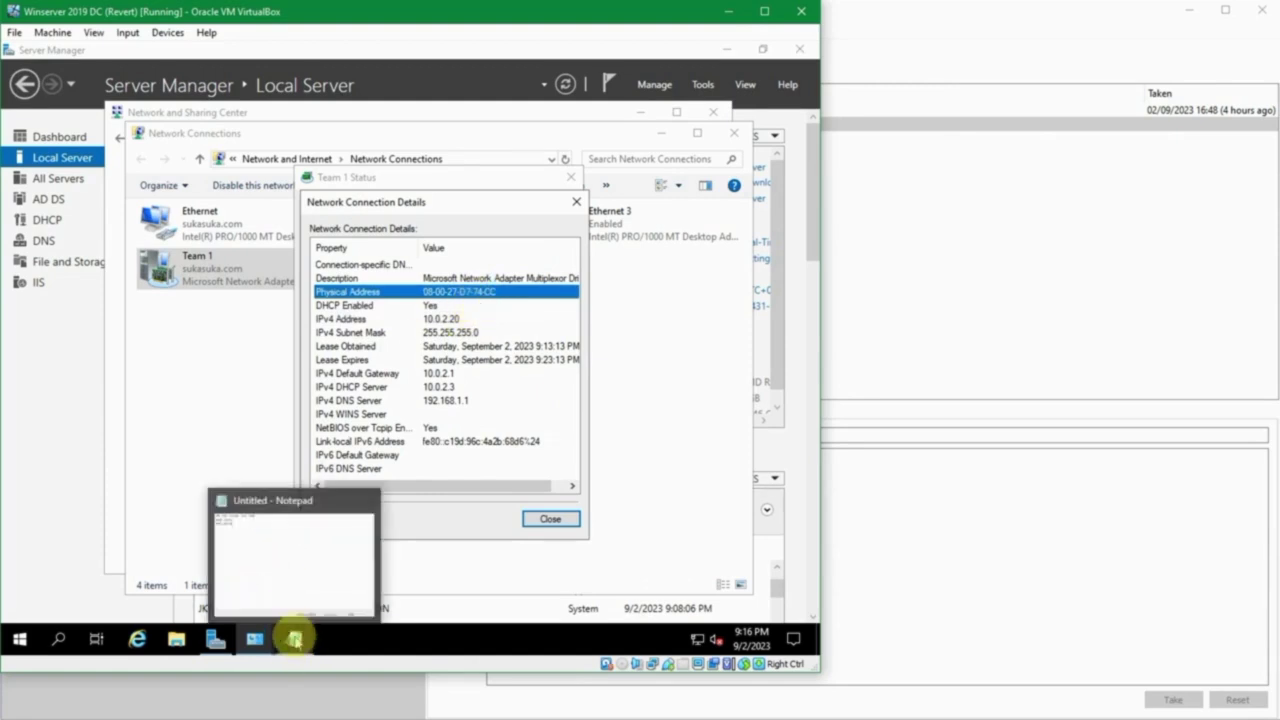
Compare Team 1's physical address with the eth2 and eth3 entries noted in Notepad, then close the team's details and status
left_click(295, 638)
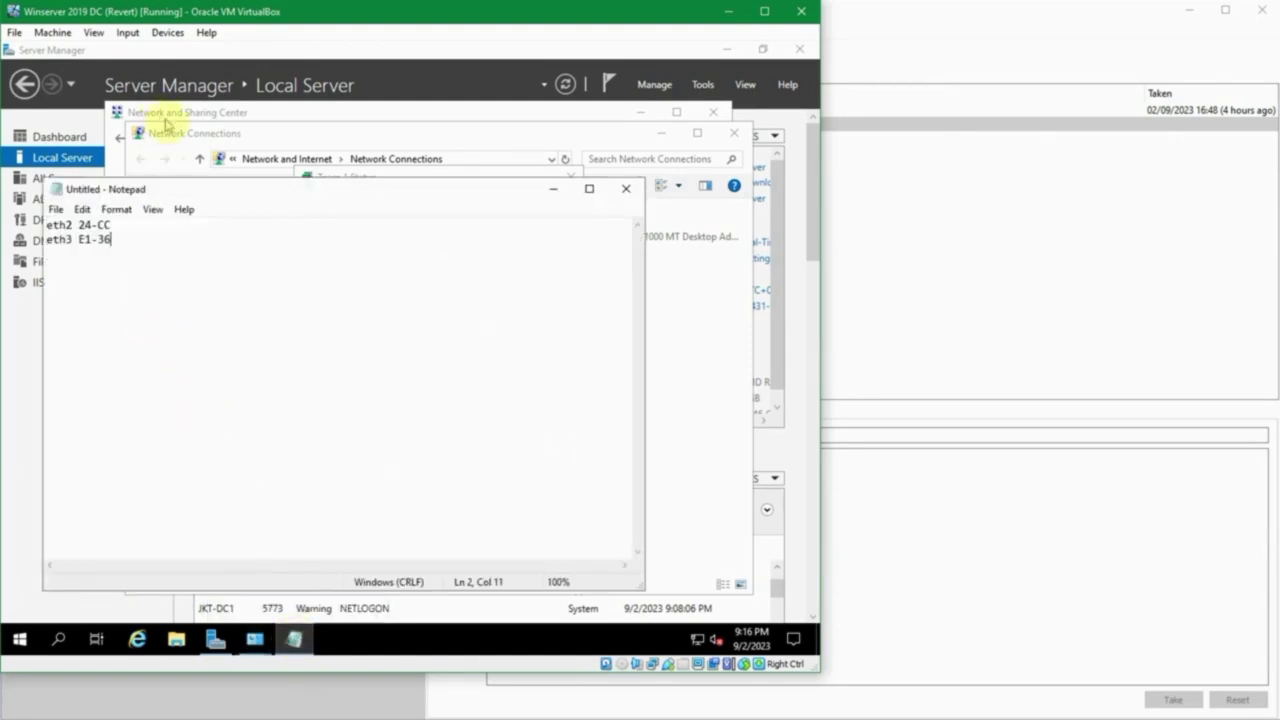
left_click_drag(195, 190, 181, 230)
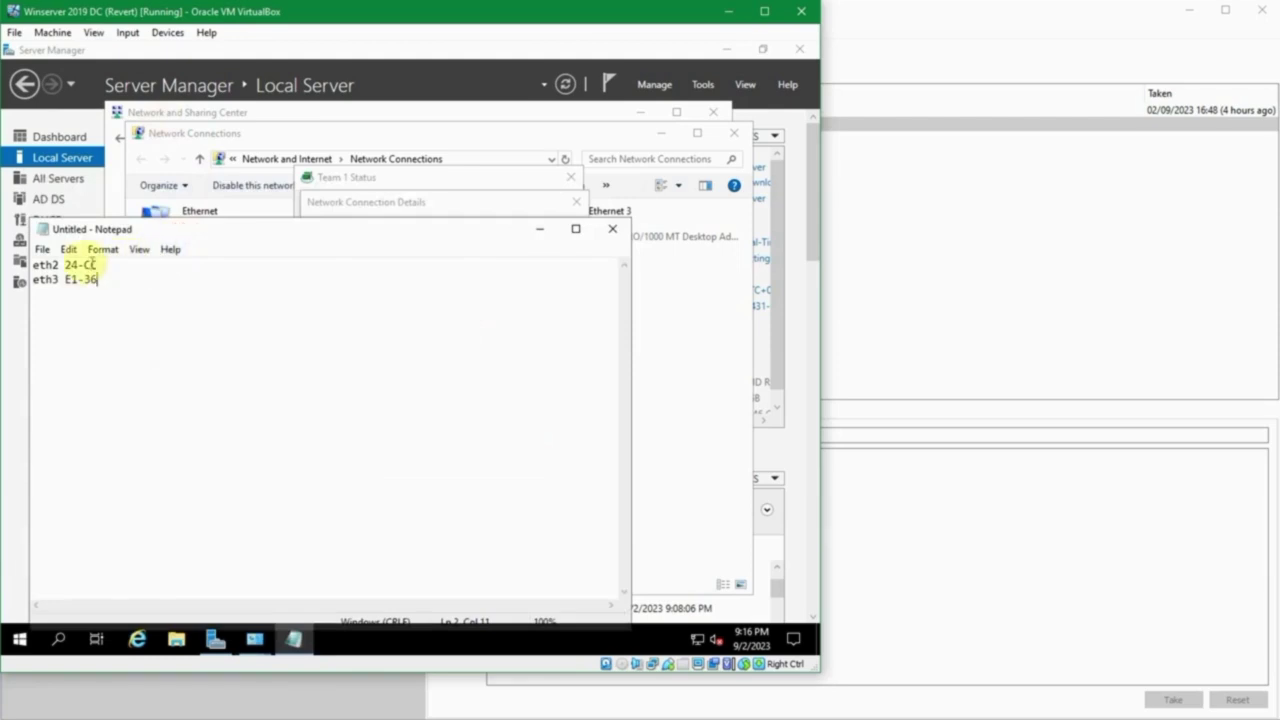
left_click_drag(104, 265, 30, 265)
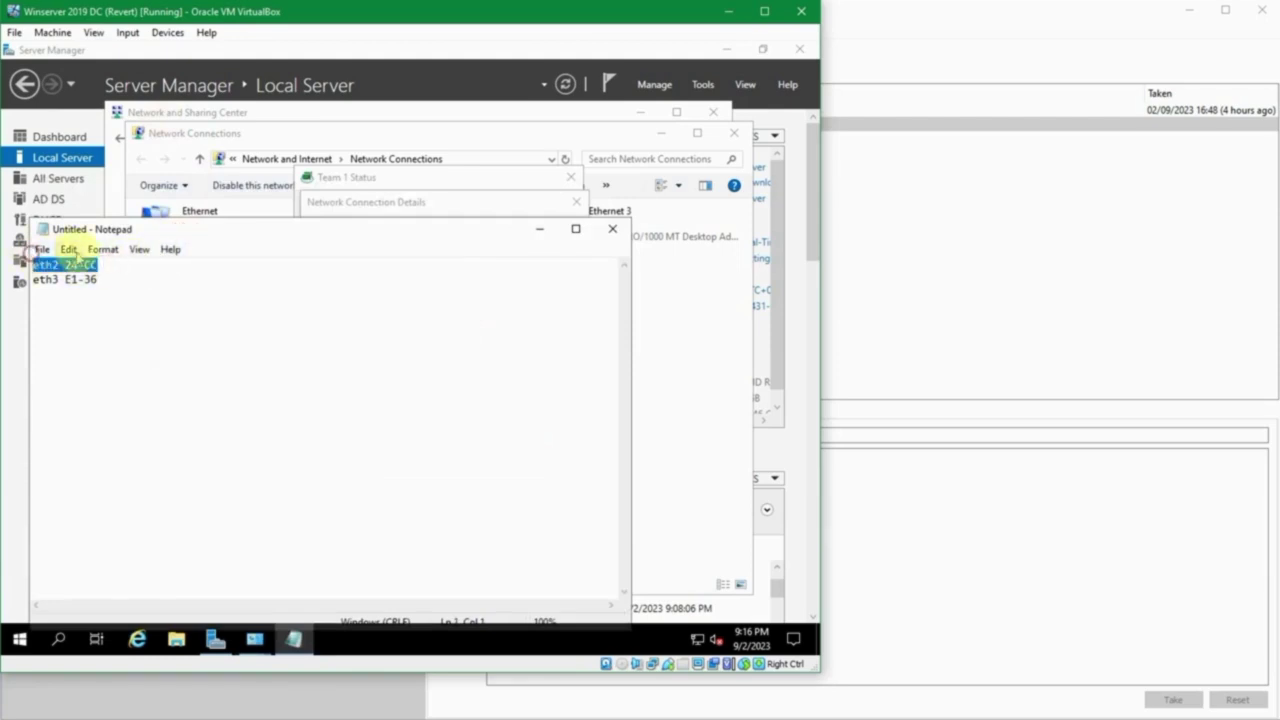
left_click(539, 229)
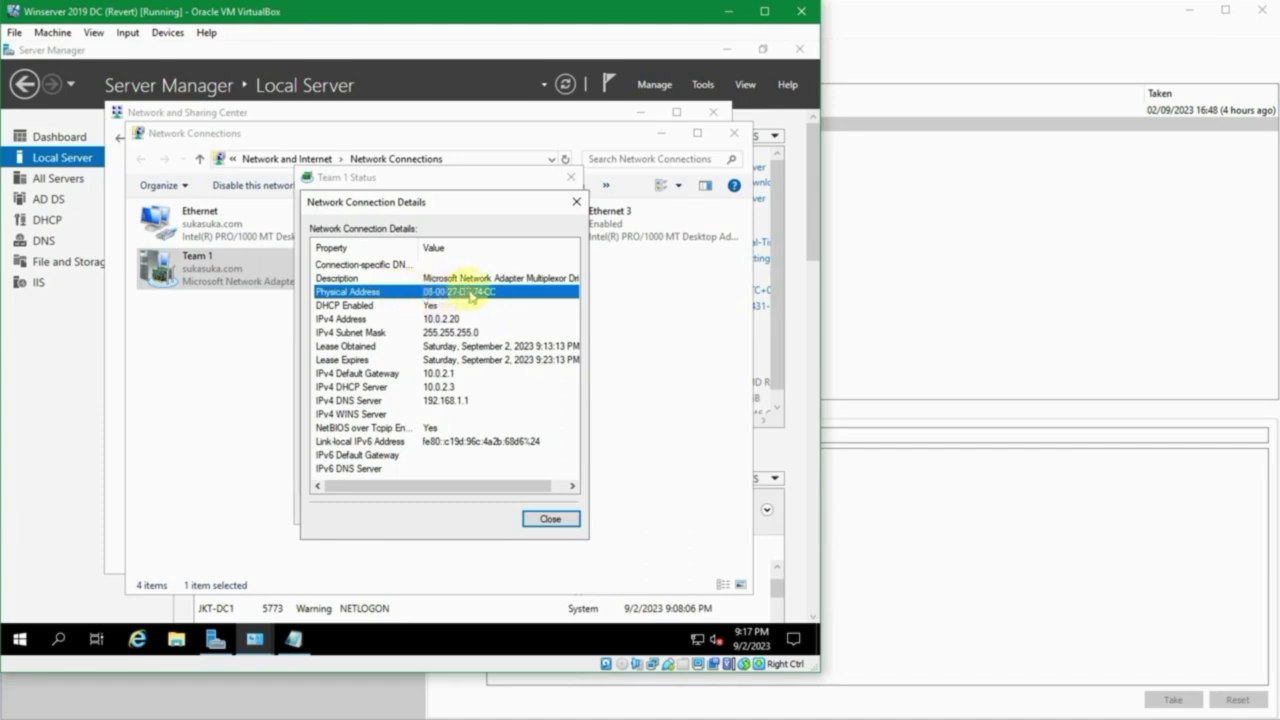
left_click(292, 640)
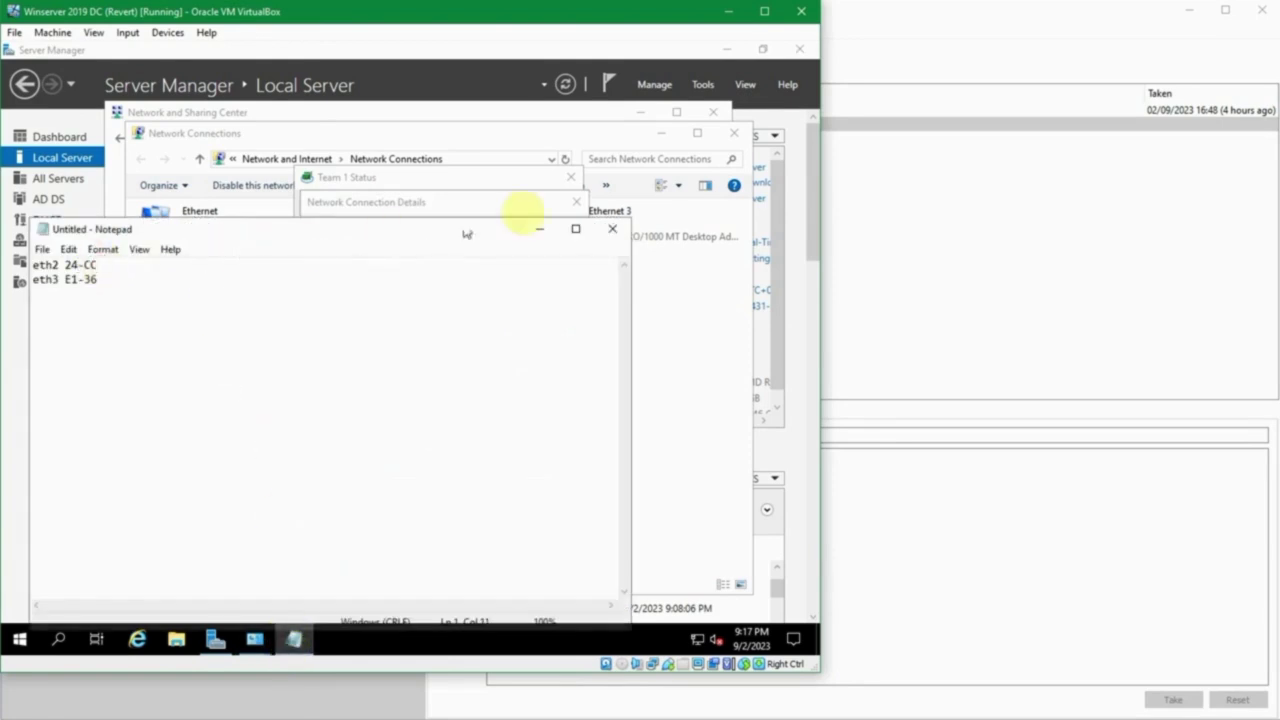
left_click(539, 228)
left_click(565, 142)
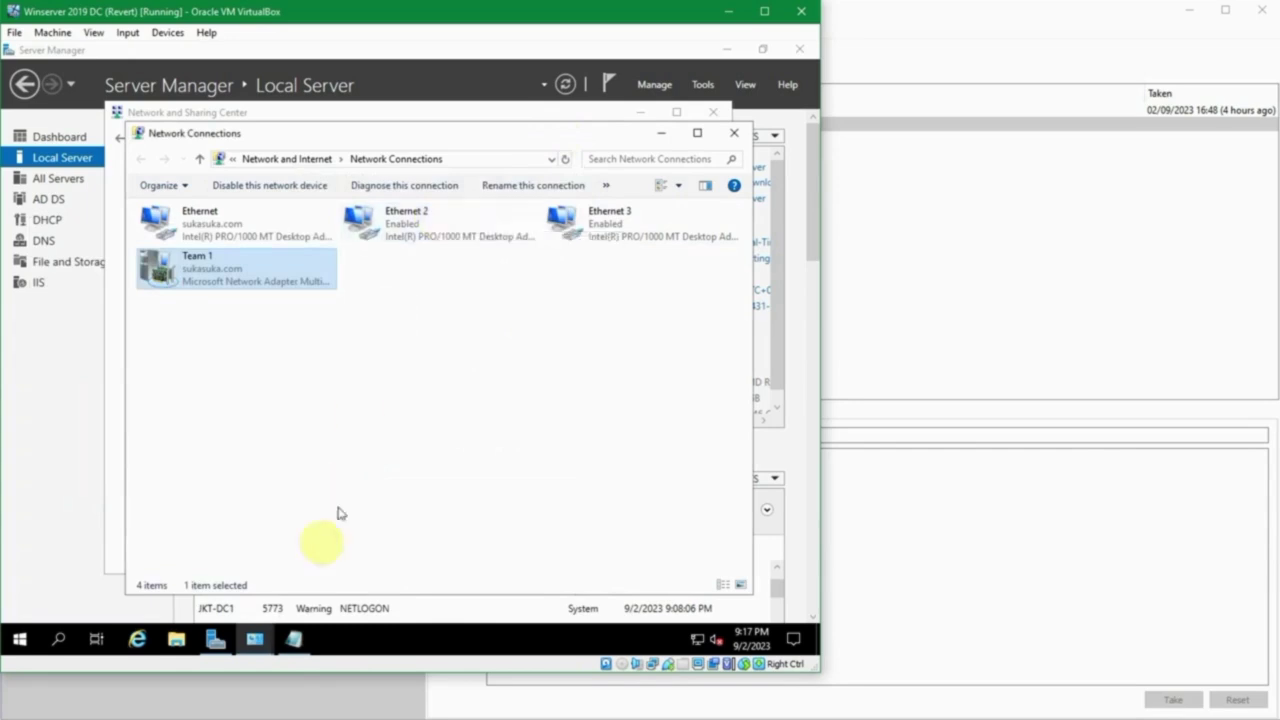
left_click(295, 640)
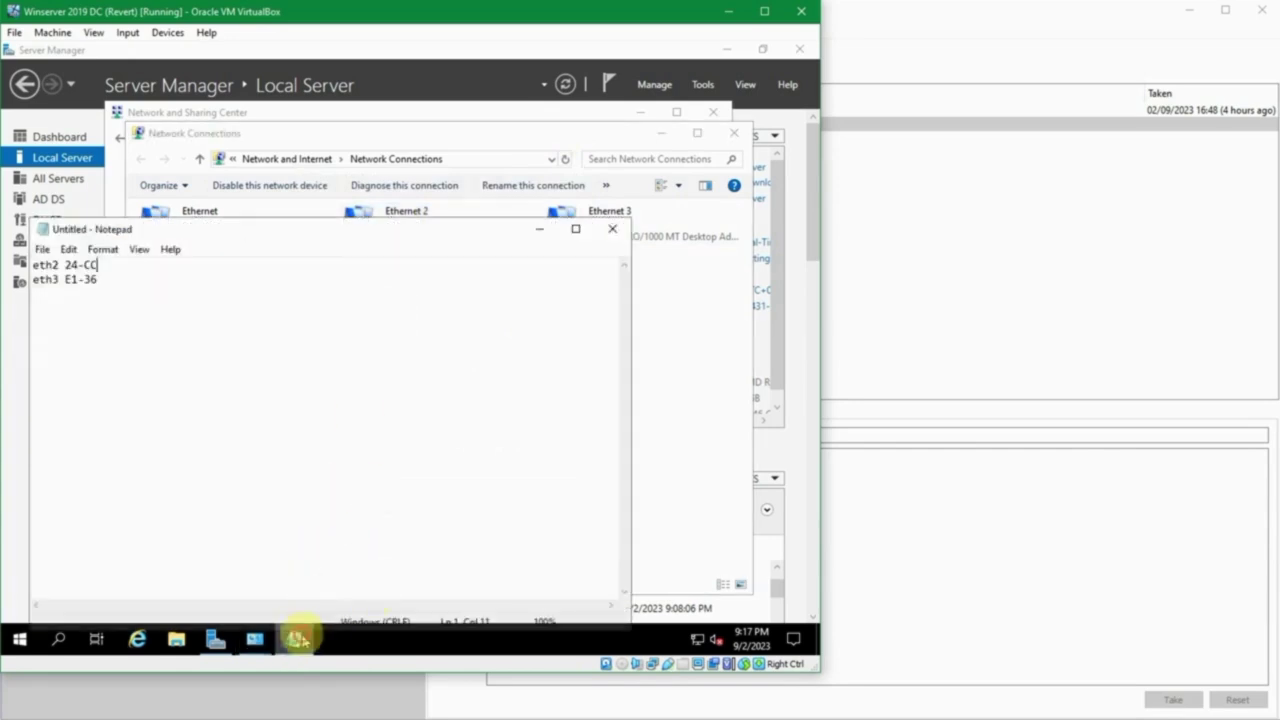
left_click(295, 640)
mouse_move(255, 640)
left_click(412, 553)
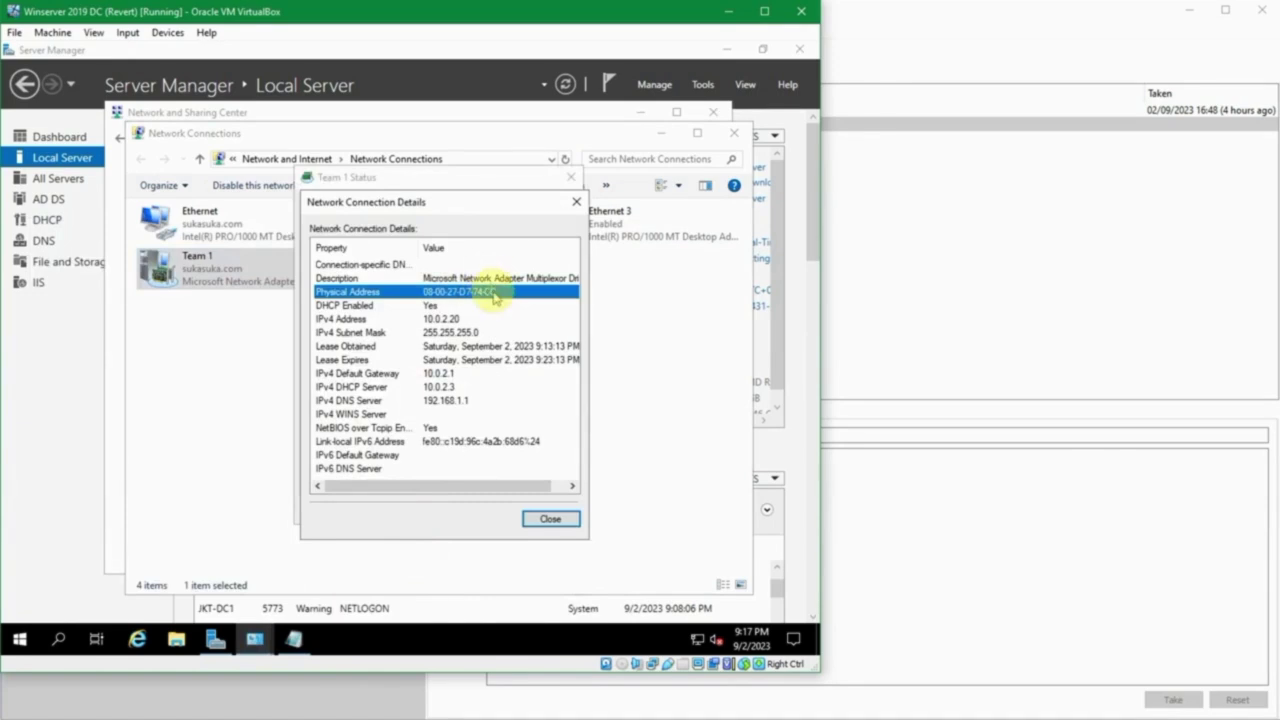
left_click(576, 201)
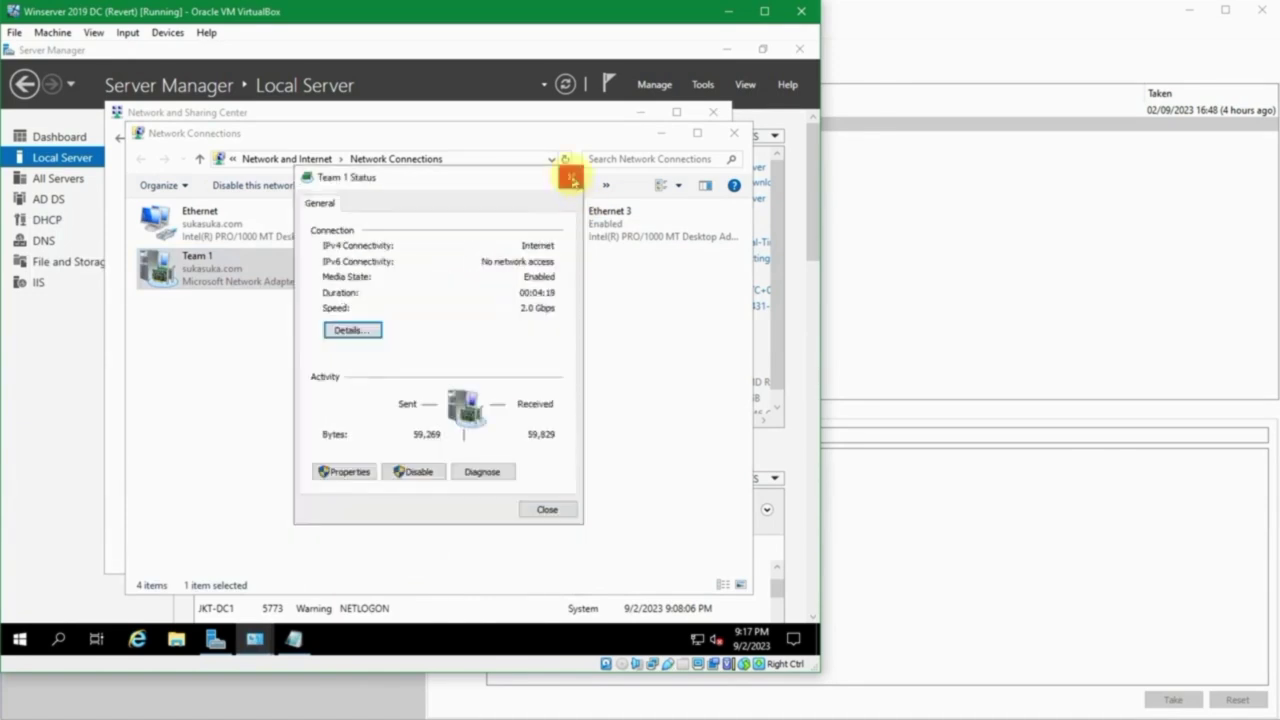
left_click(571, 177)
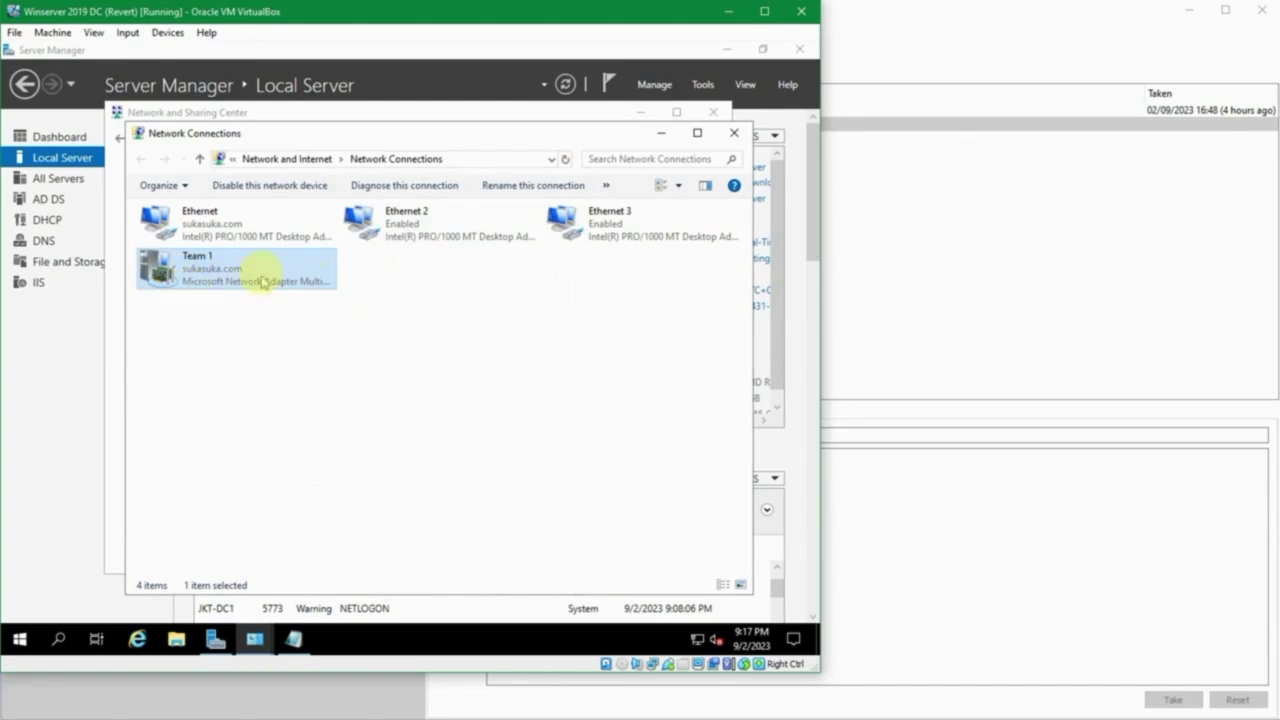
Close Network Connections and launch Firefox on the server
left_click(444, 222)
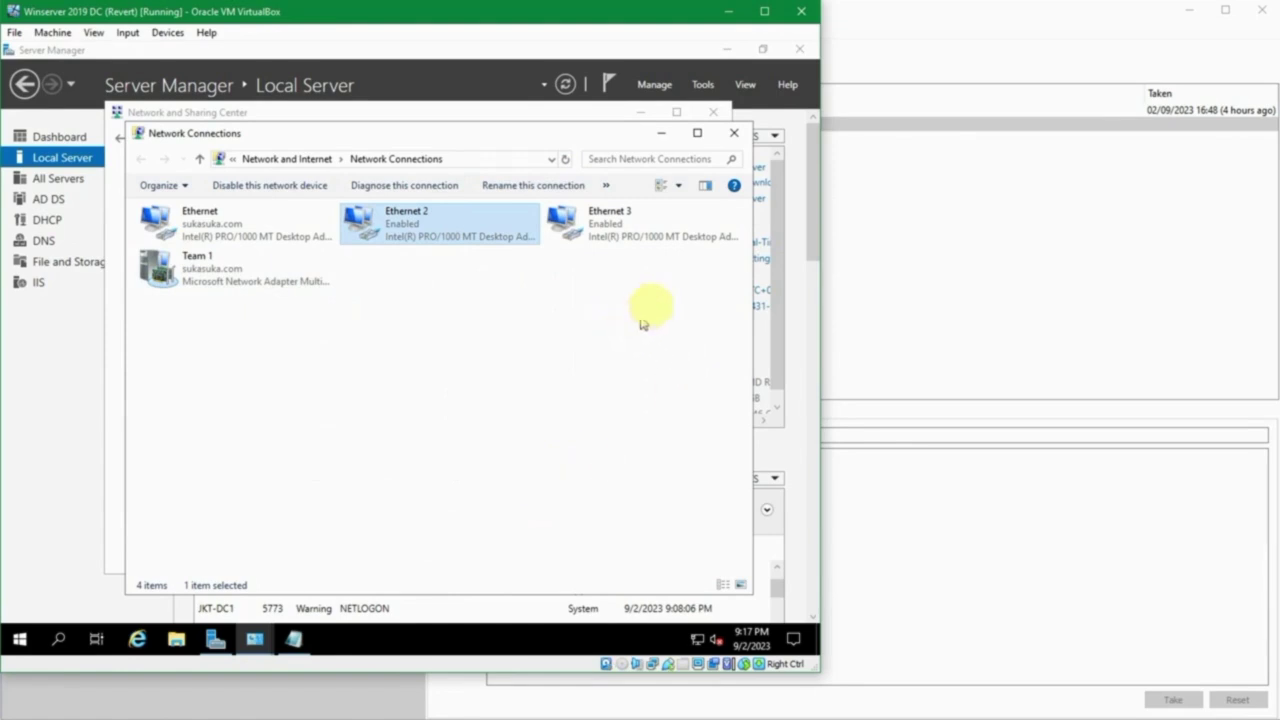
left_click(735, 134)
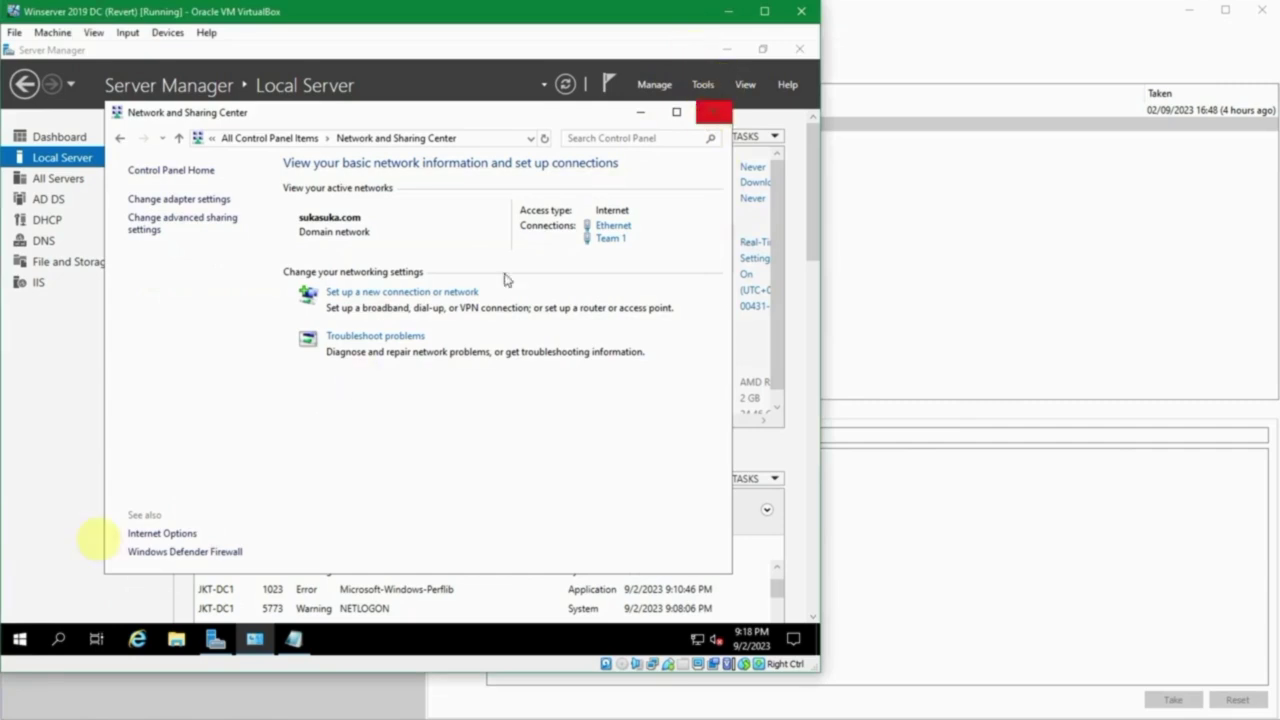
left_click(18, 639)
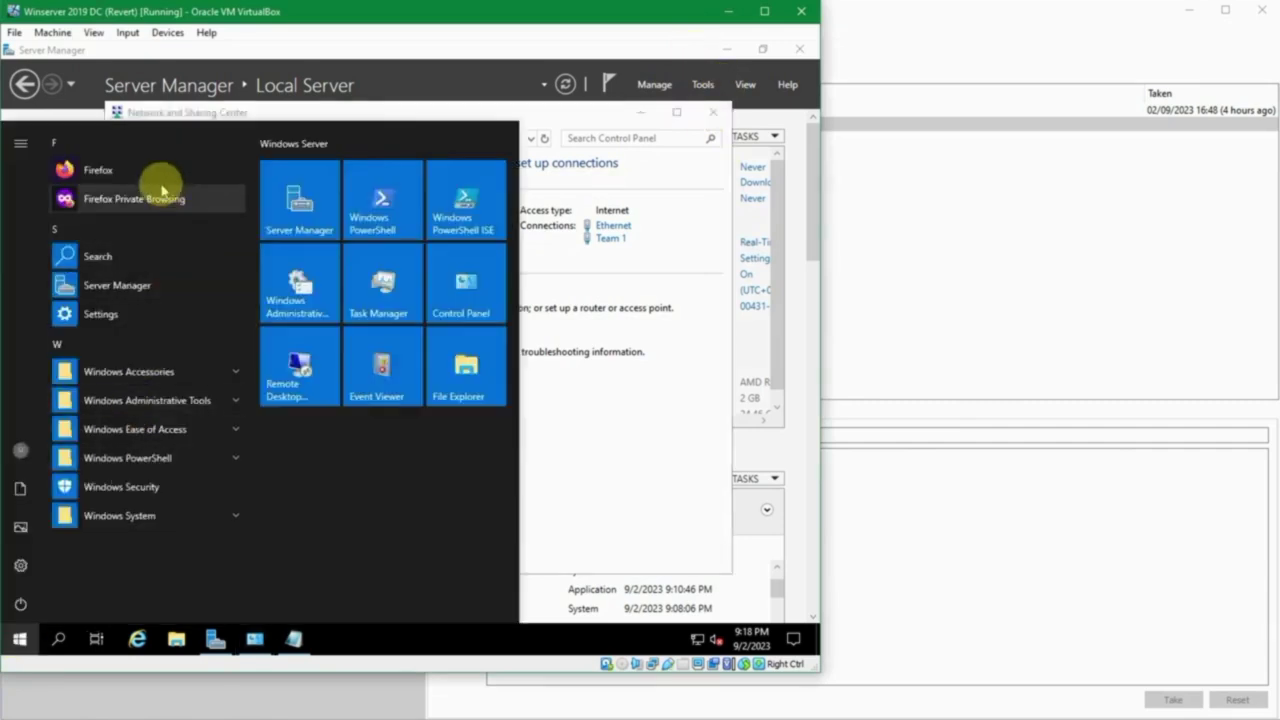
left_click(162, 174)
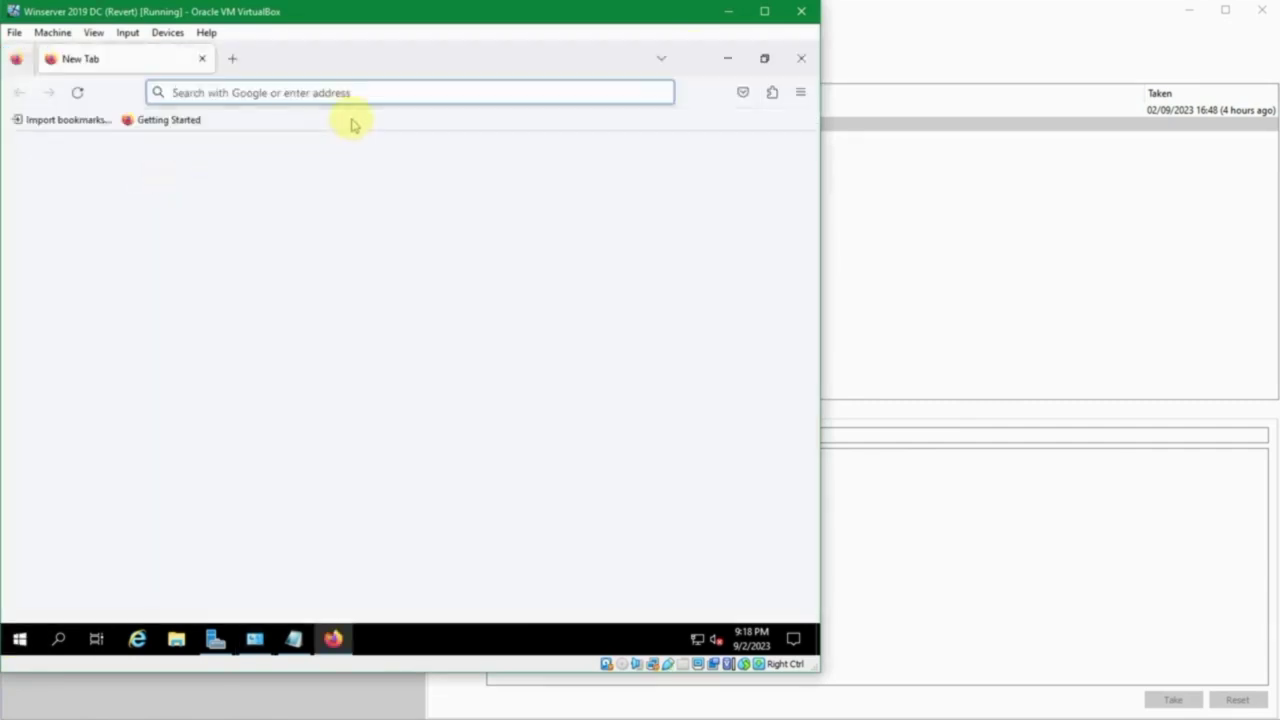
Load google.com in Firefox to test the server's internet connectivity through the NIC team
type("g")
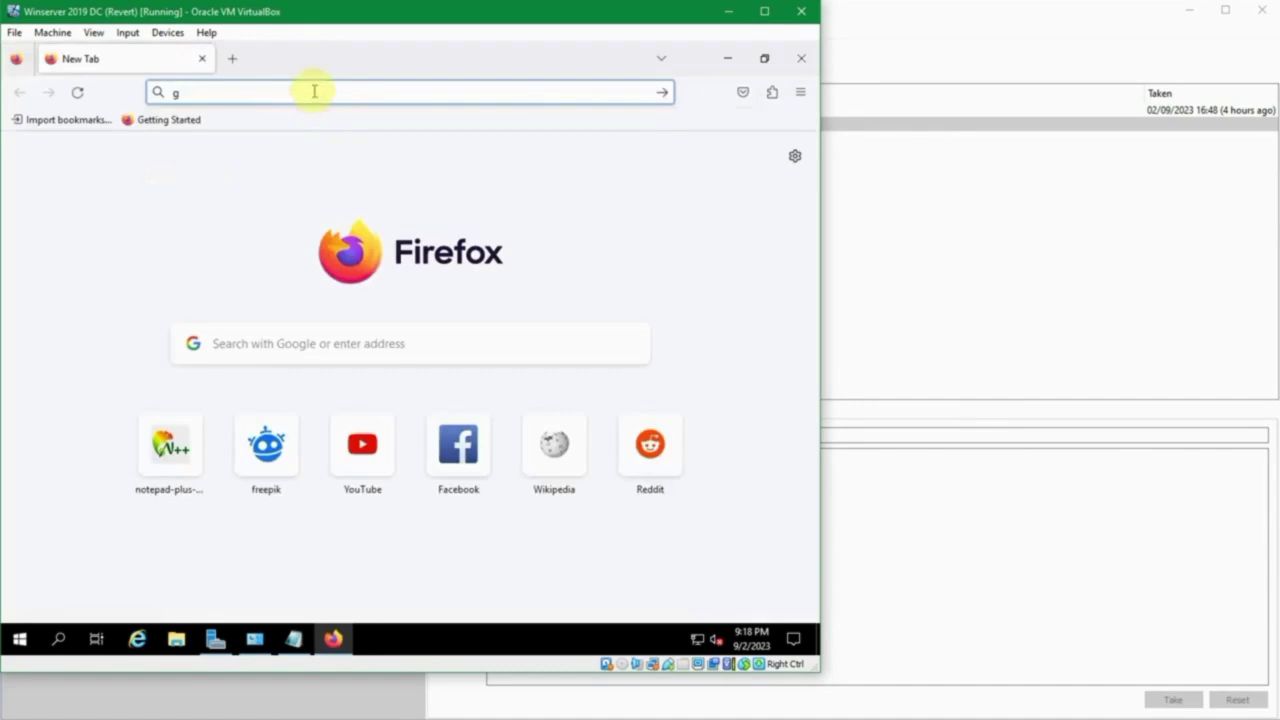
key("BackSpace")
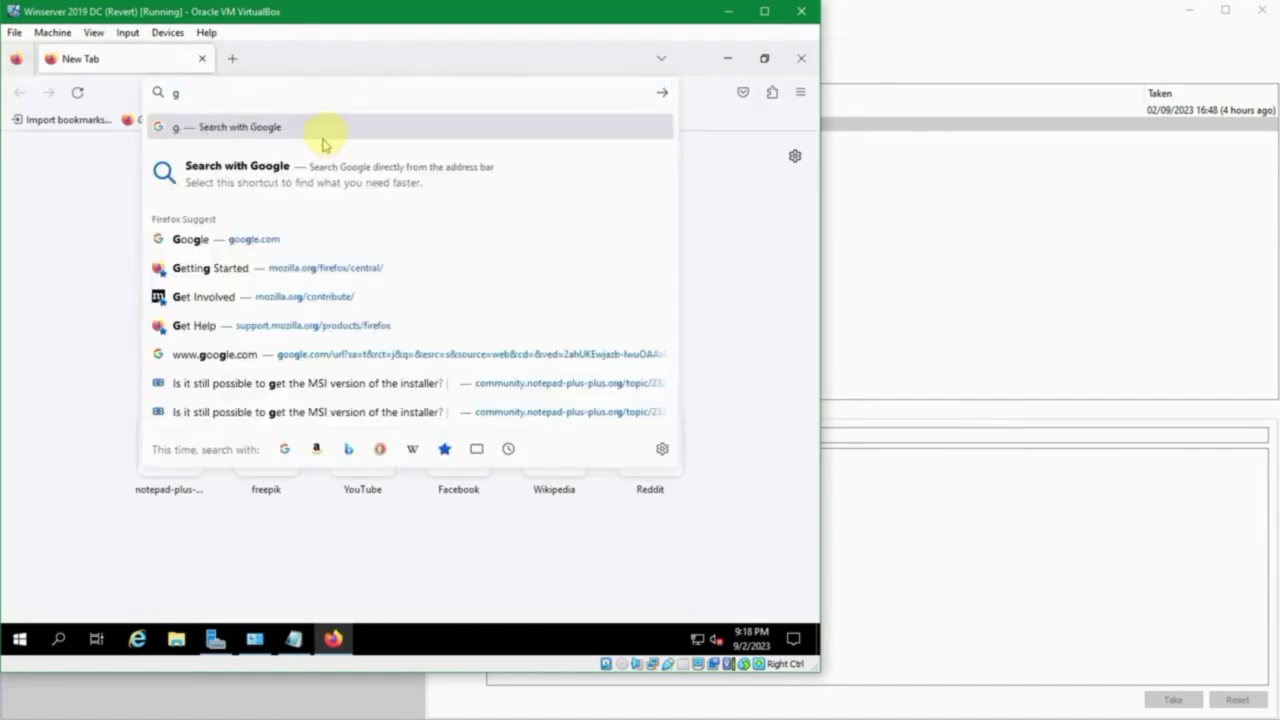
left_click(292, 238)
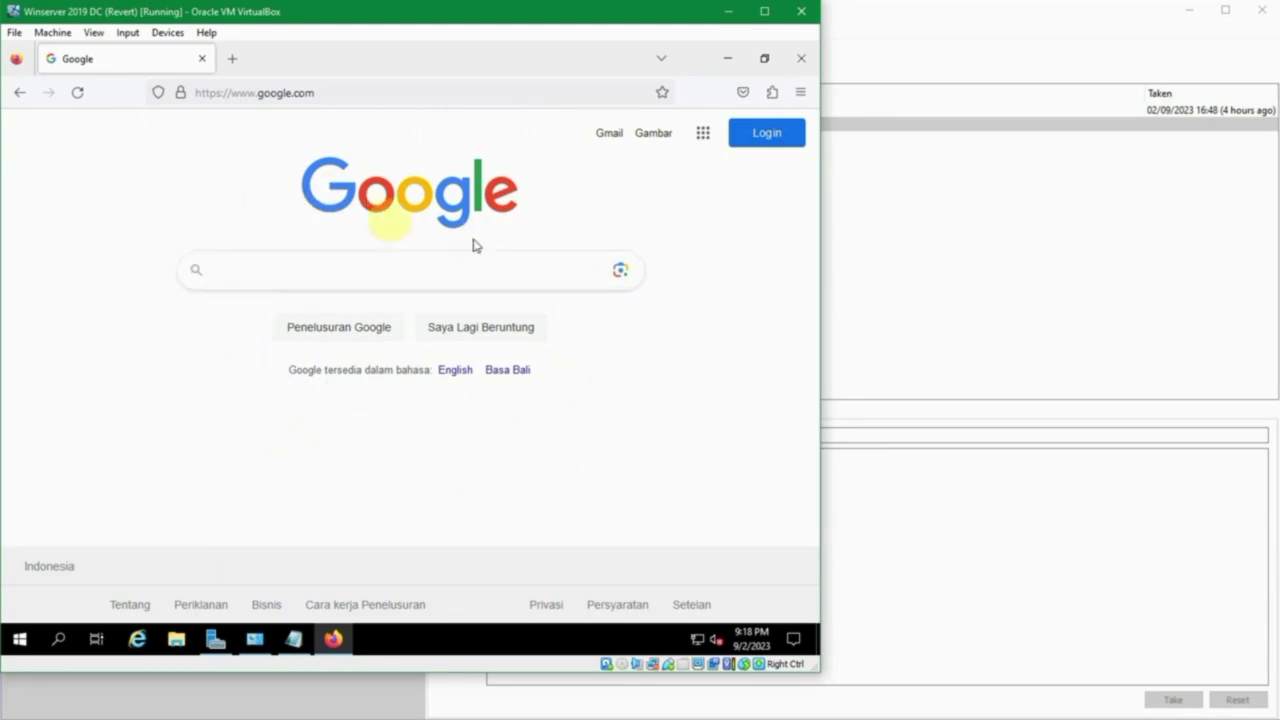
Close Firefox and the Network and Sharing Center to return to Server Manager's Local Server page
left_click(805, 68)
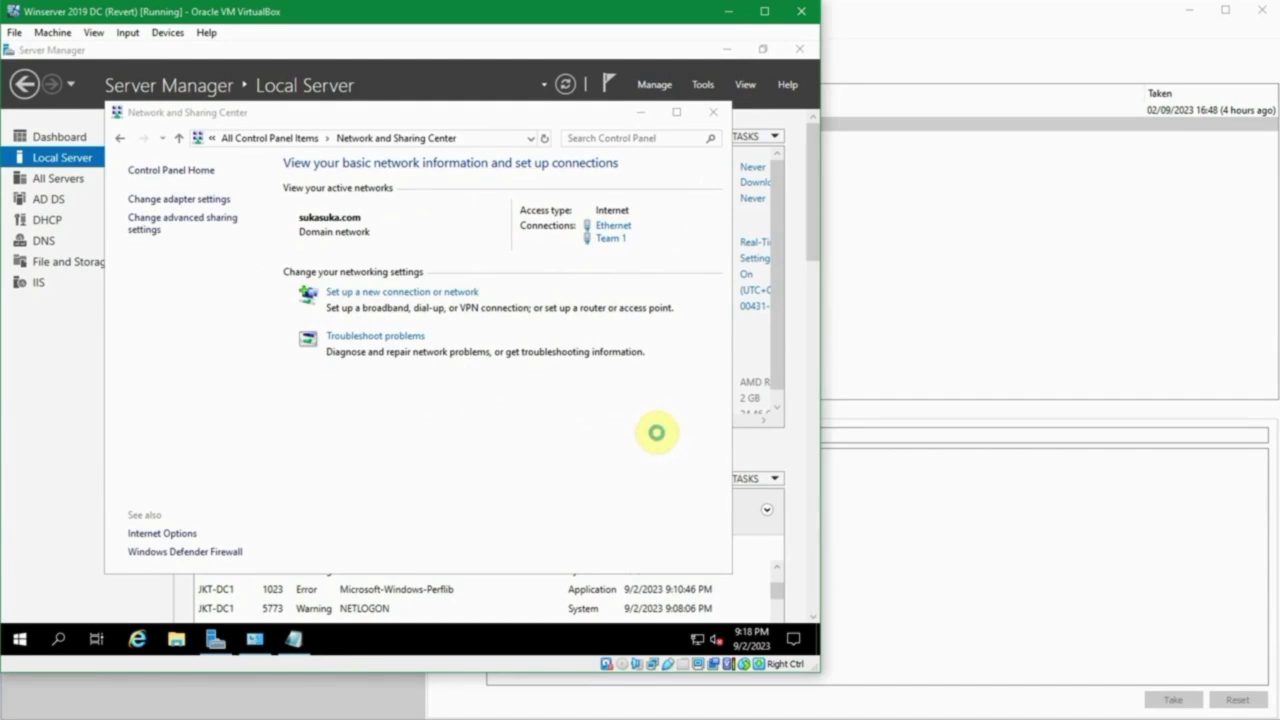
left_click(656, 432)
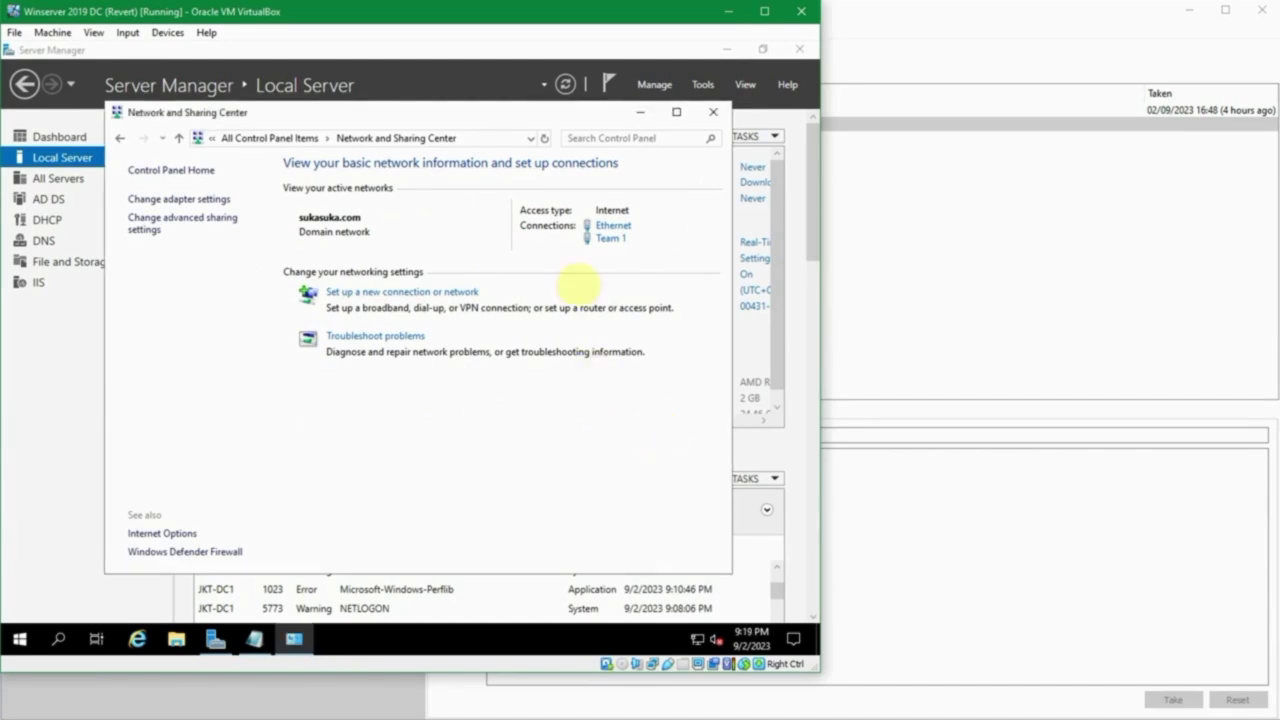
left_click(703, 115)
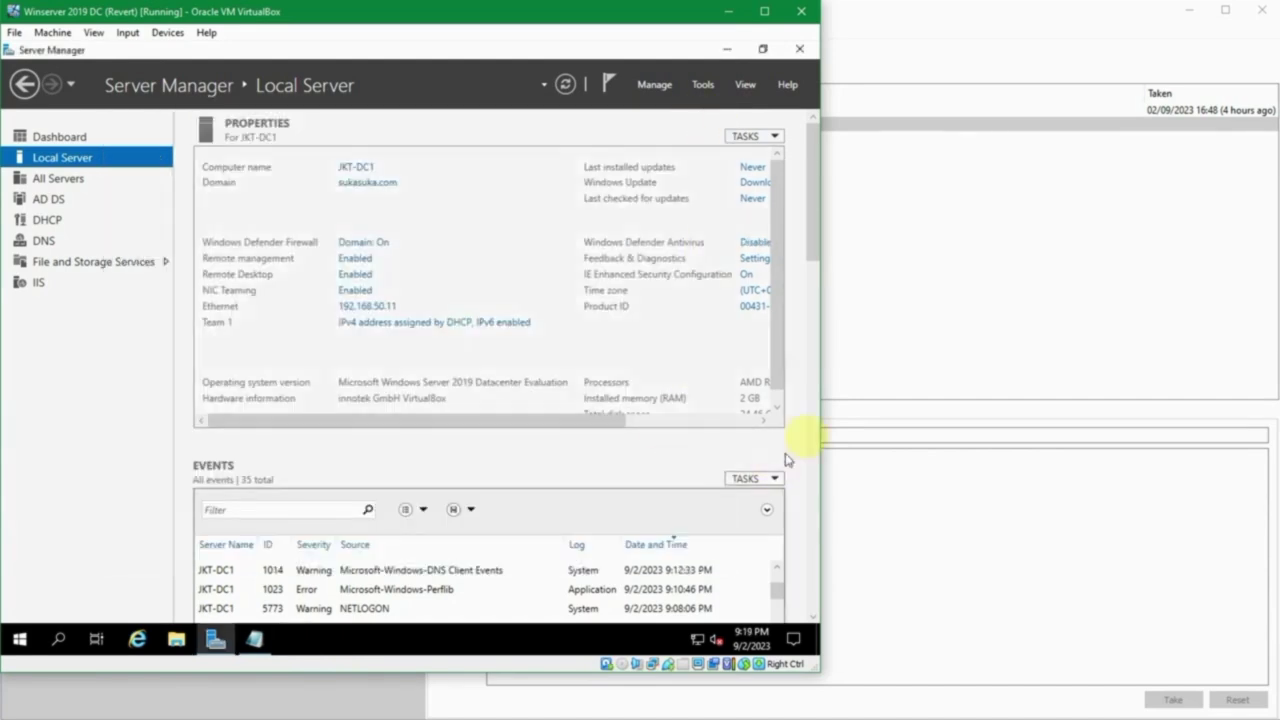